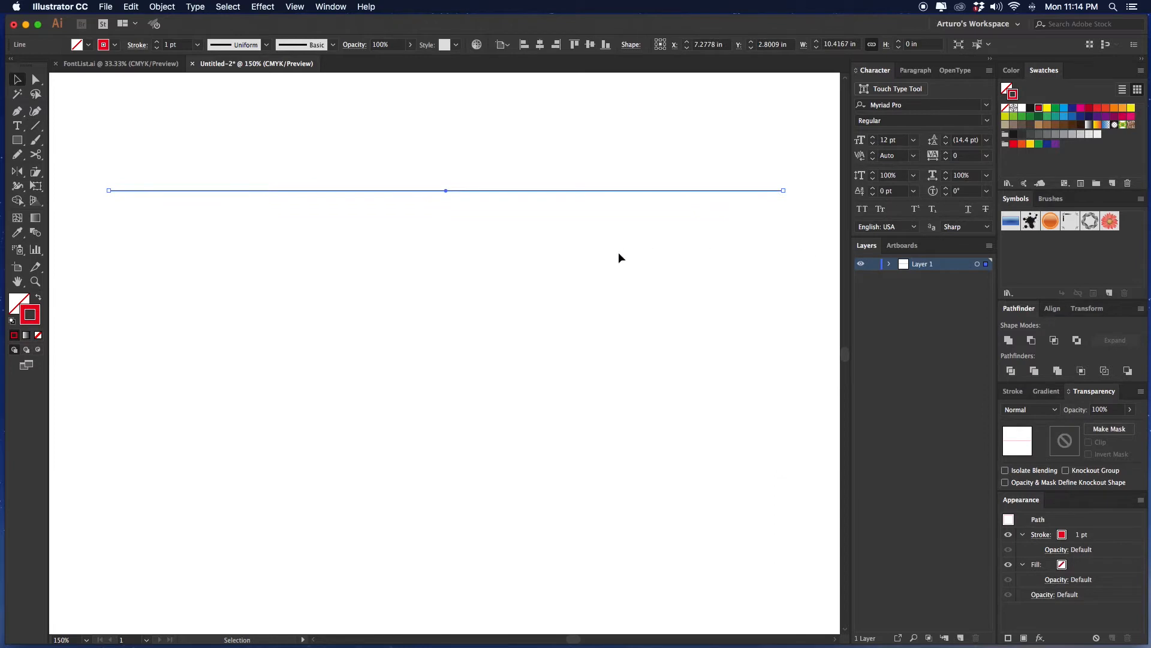
# Duplicate the horizontal red line twice, placing the copies about 0.6 in and 2.1 in below the original as guidelines
pyautogui.click(619, 258)
pyautogui.moveTo(501, 192); pyautogui.dragTo(479, 304)
pyautogui.click(502, 292)
pyautogui.moveTo(483, 210); pyautogui.dragTo(449, 271)
pyautogui.click(481, 261)
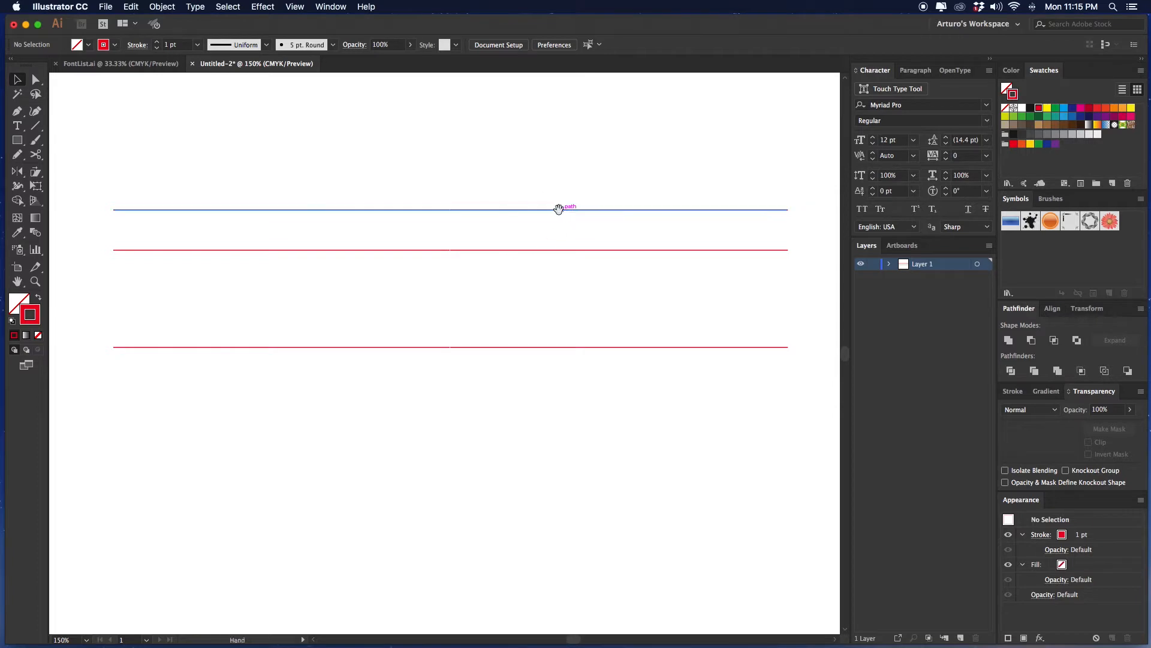
pyautogui.moveTo(552, 202); pyautogui.dragTo(549, 201)
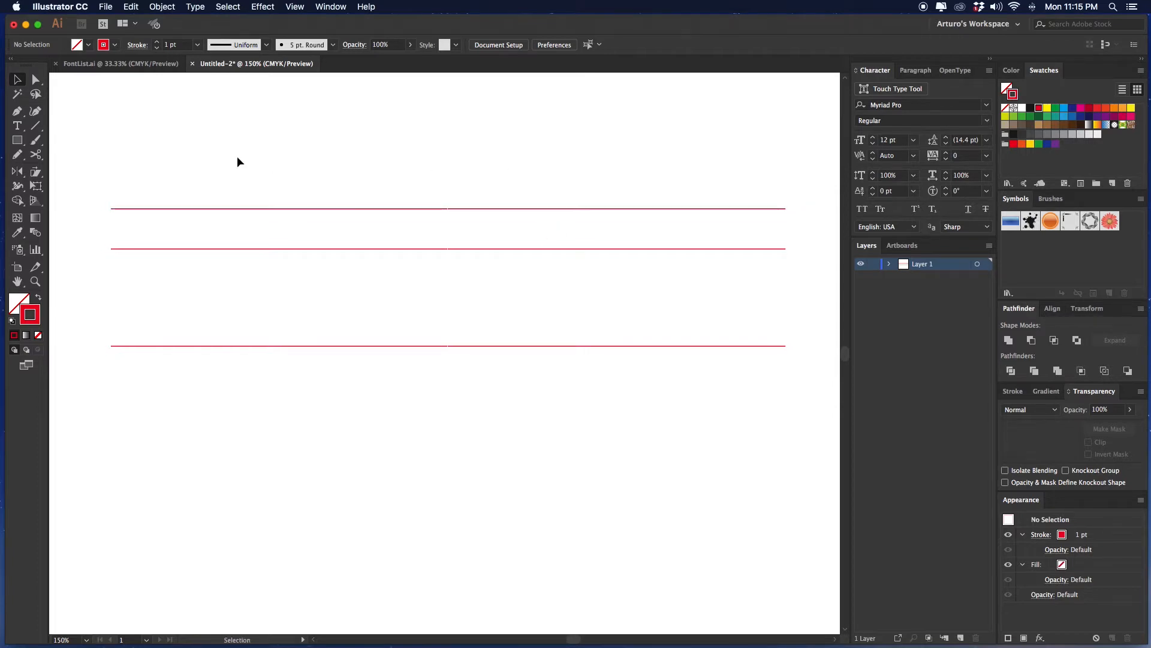
# Start a Pen path for a script capital C with an anchor point between the two lower guidelines
pyautogui.moveTo(291, 224); pyautogui.dragTo(348, 250)
pyautogui.press('v')
pyautogui.press('super+plus')
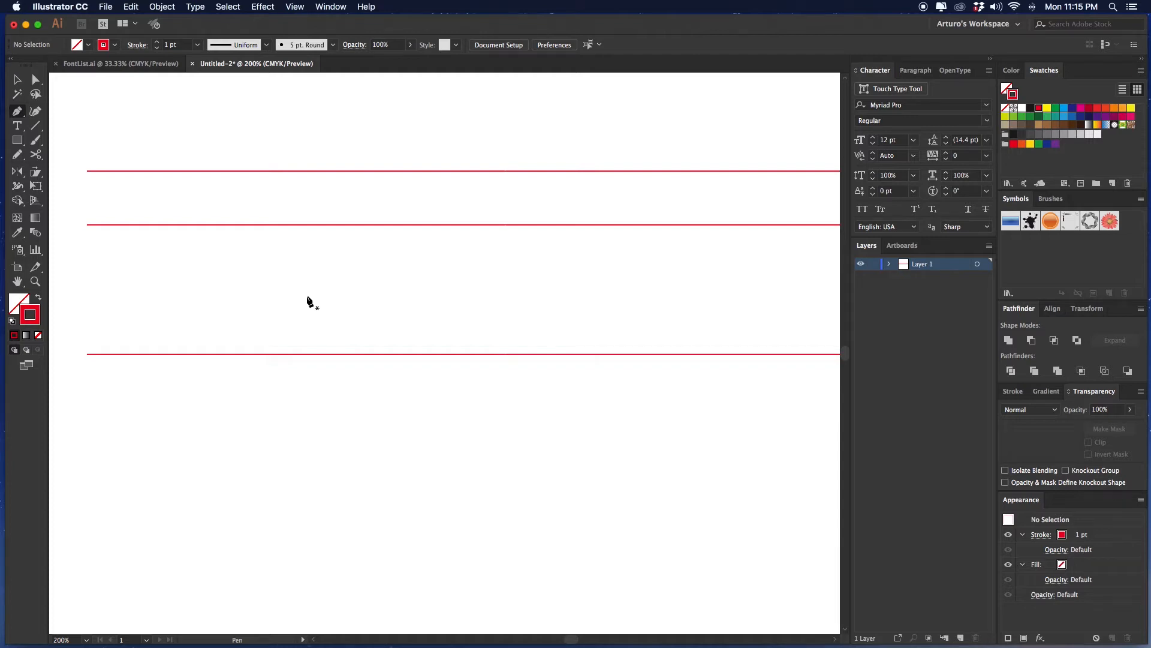
pyautogui.click(309, 293)
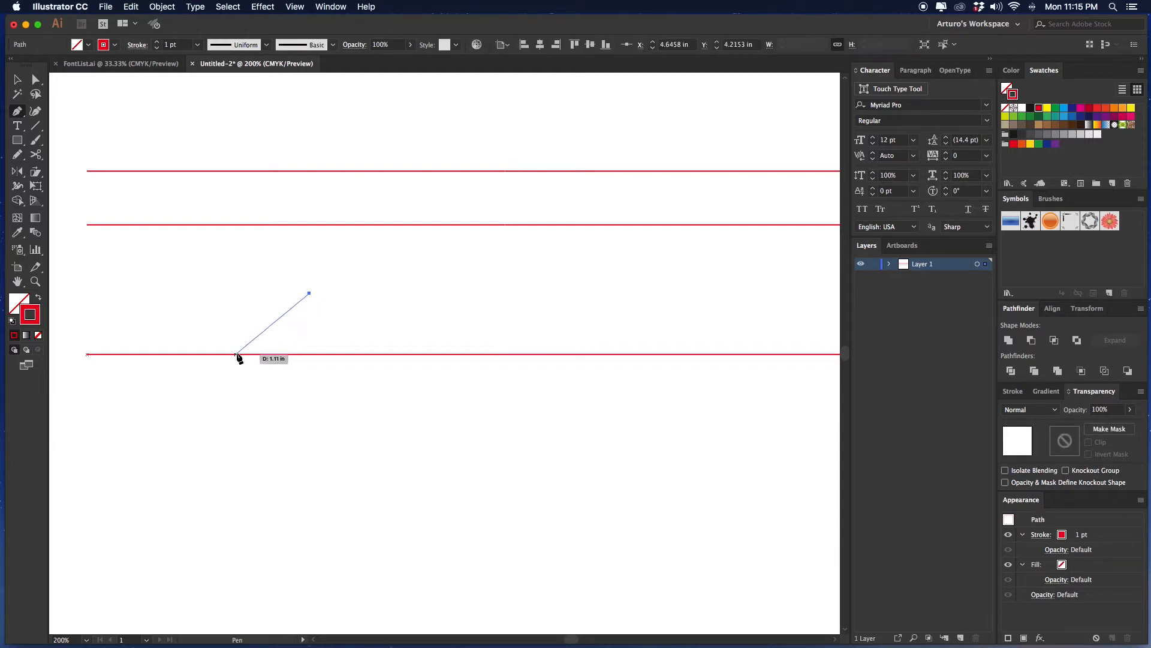
pyautogui.moveTo(237, 354); pyautogui.dragTo(178, 354)
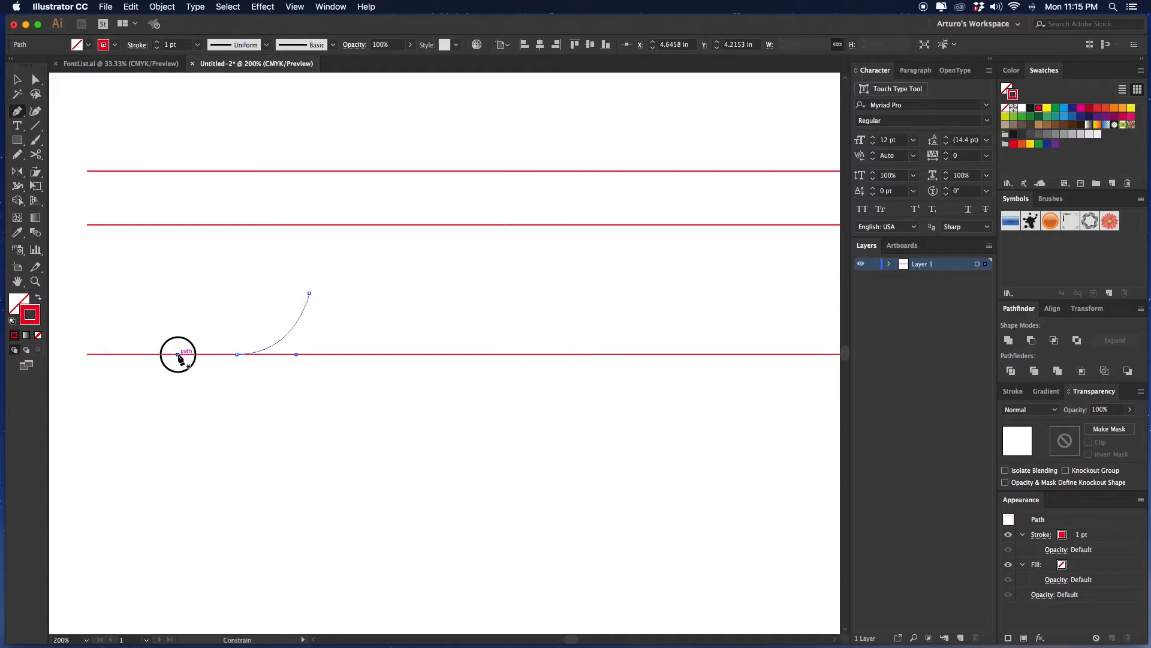
pyautogui.scroll(5, 185, 303)
pyautogui.moveTo(189, 273)
pyautogui.mouseDown()
pyautogui.moveTo(216, 201)
pyautogui.moveTo(240, 188)
pyautogui.mouseUp()
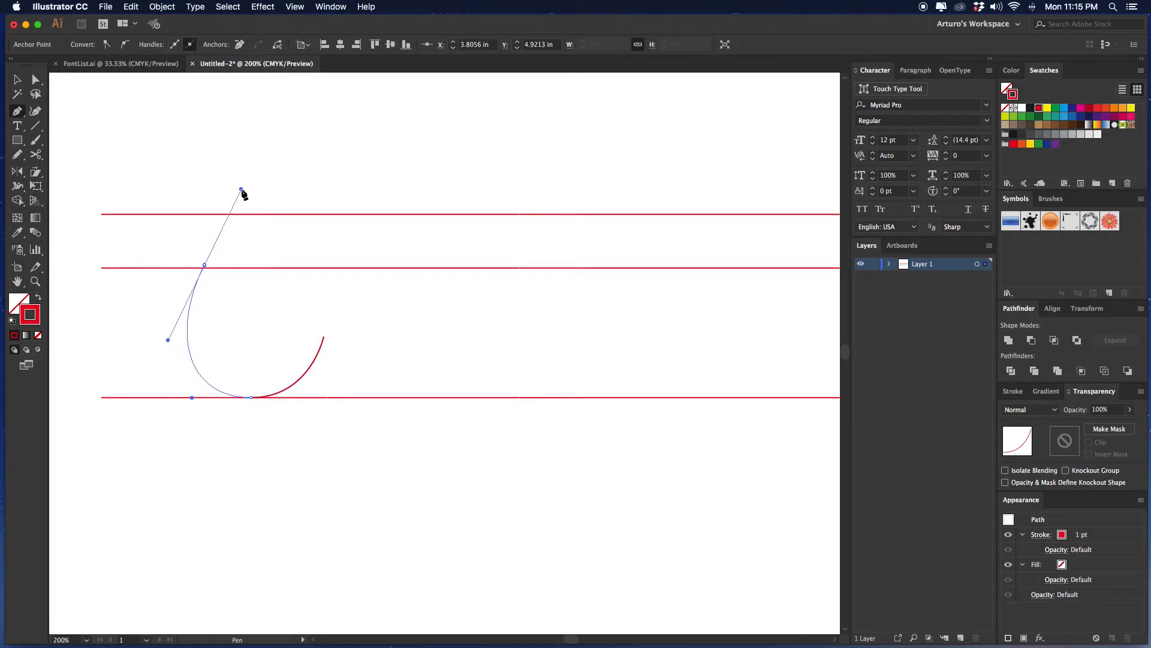
pyautogui.moveTo(319, 232); pyautogui.dragTo(322, 268)
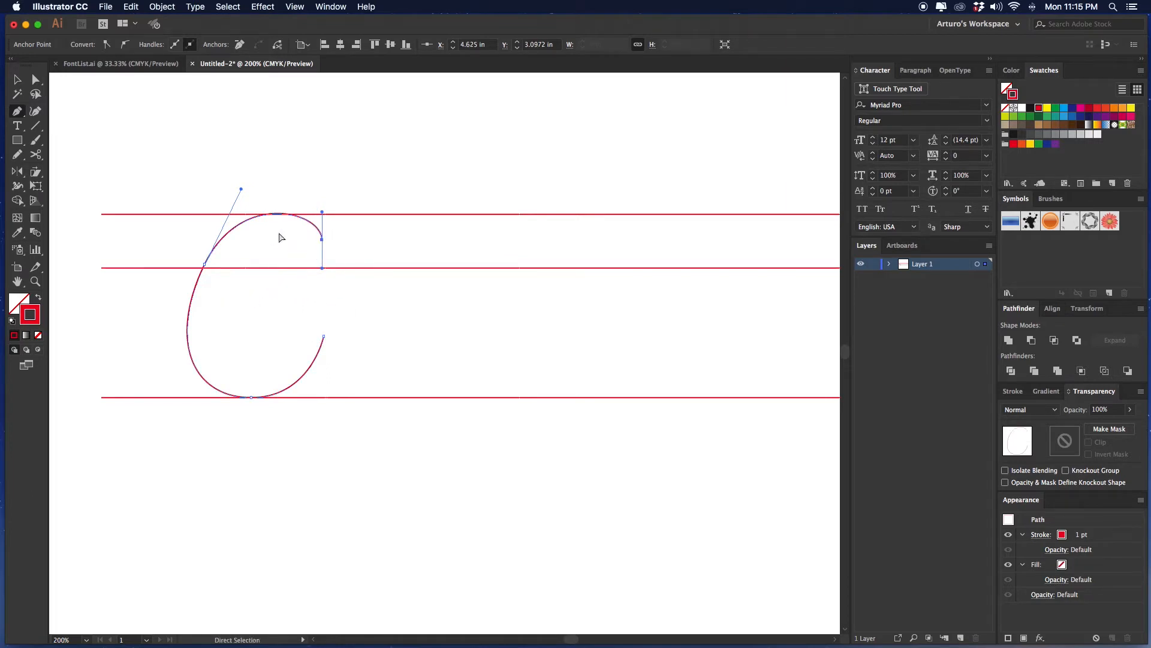
pyautogui.click(322, 239)
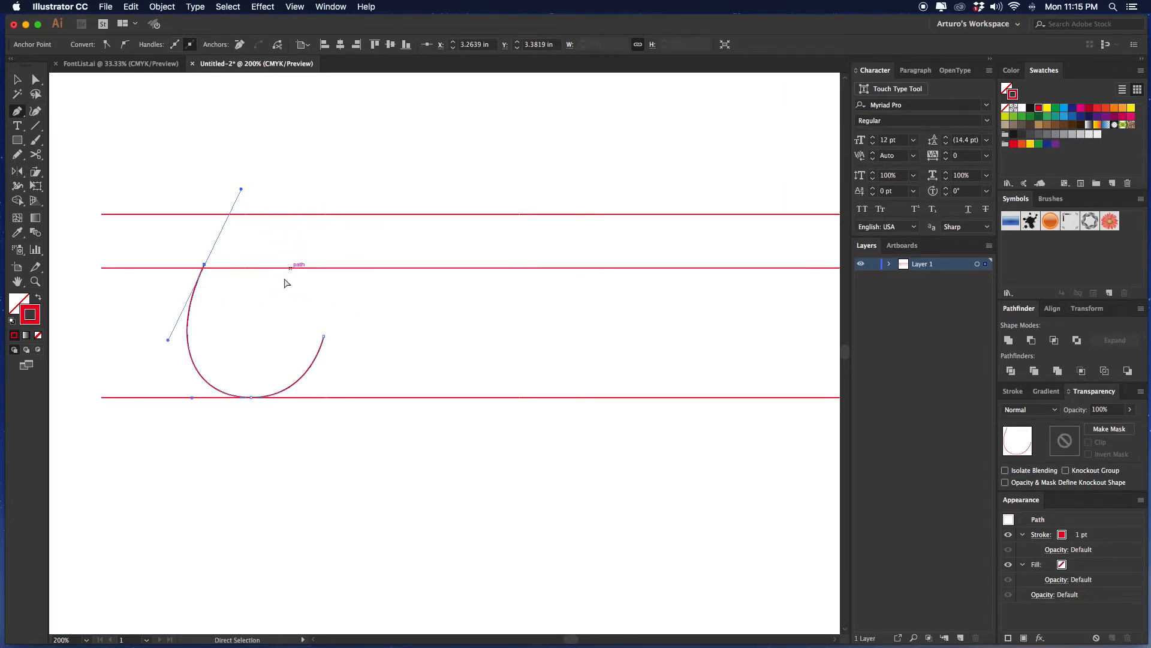
pyautogui.press('super+z')
pyautogui.press('super+z')
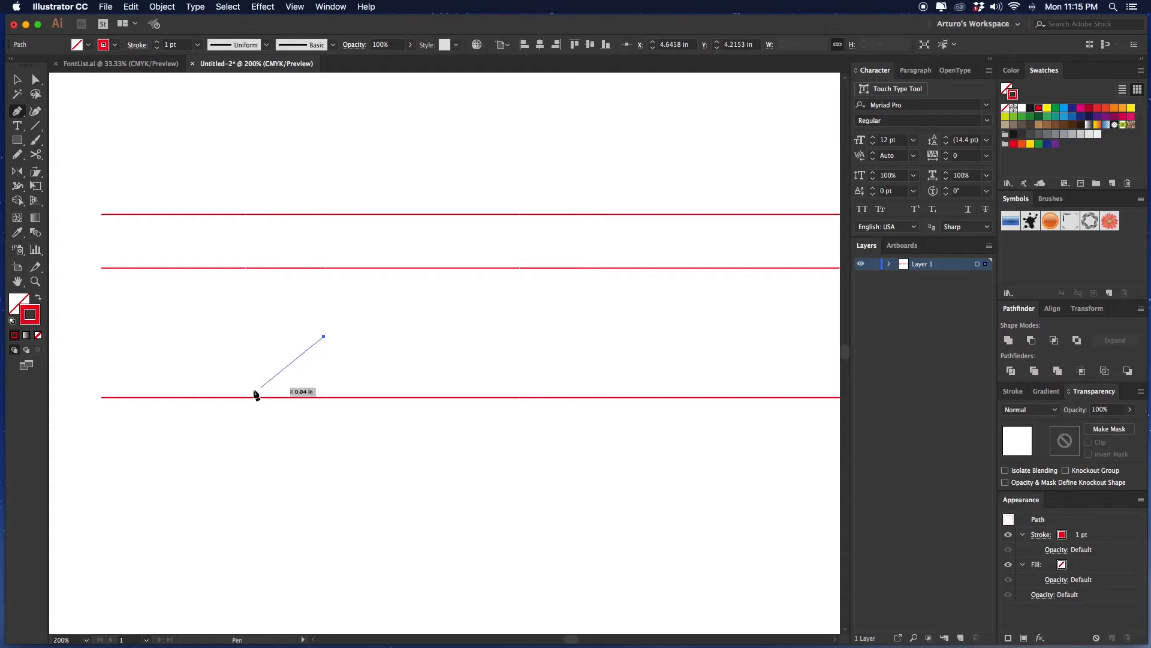
# Draw the script capital C as a slanted curve from the bottom guideline, looping under the upper guideline and ending just above it
pyautogui.moveTo(247, 397); pyautogui.dragTo(189, 397)
pyautogui.moveTo(235, 270); pyautogui.dragTo(293, 203)
pyautogui.click(344, 211)
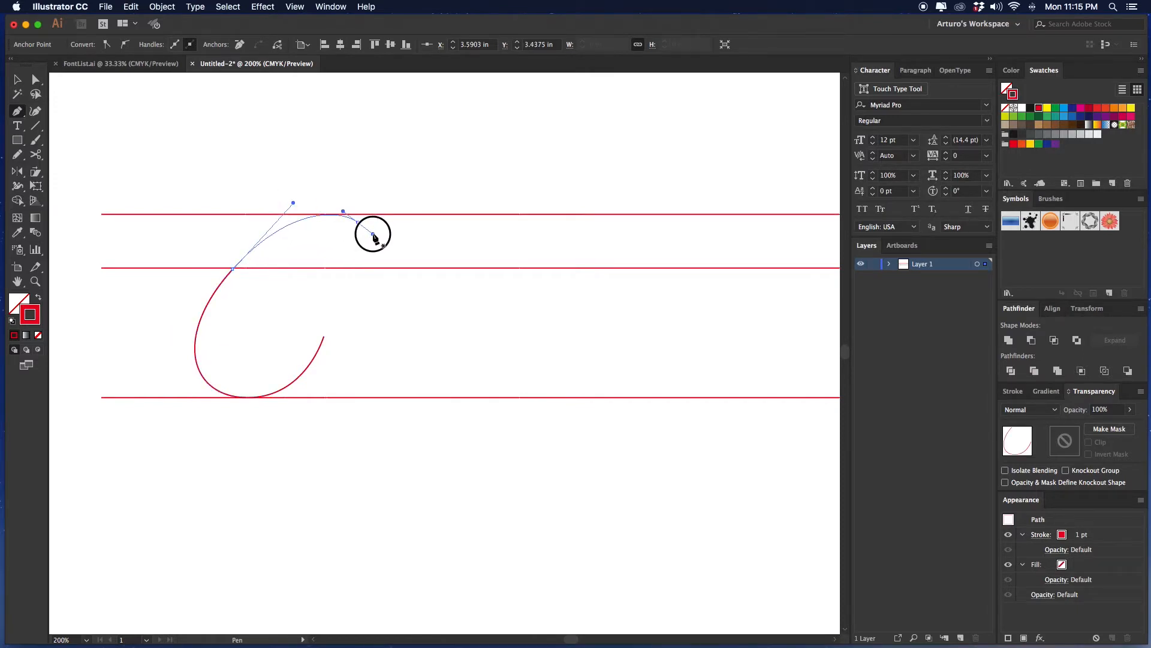
pyautogui.moveTo(293, 262); pyautogui.dragTo(222, 282)
pyautogui.moveTo(268, 201); pyautogui.dragTo(322, 181)
pyautogui.moveTo(382, 203); pyautogui.dragTo(331, 187)
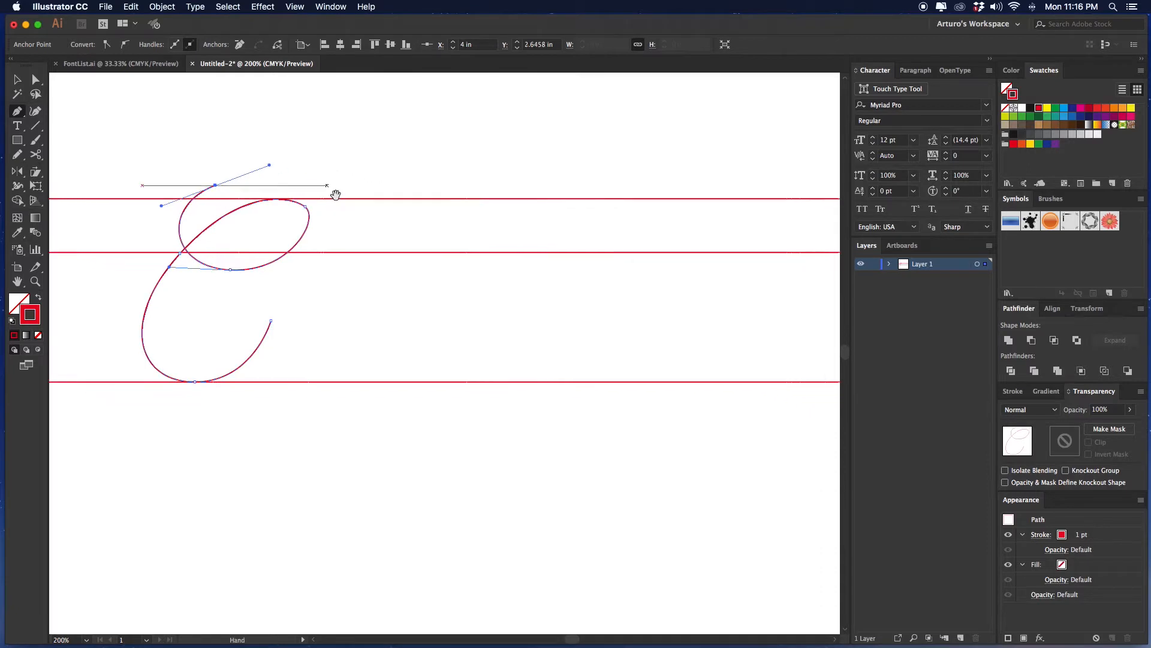
pyautogui.moveTo(318, 253); pyautogui.dragTo(314, 242)
pyautogui.keyDown('super'); pyautogui.click(345, 278); pyautogui.keyUp('super')
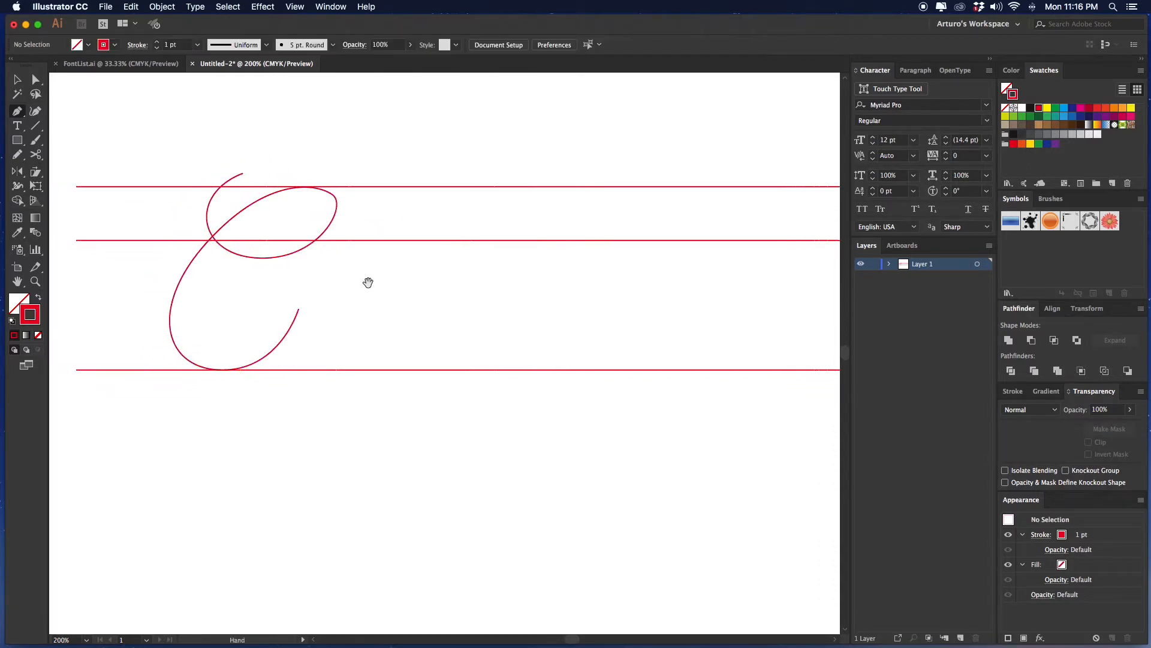
# Extend the lower tail of the C by moving its end anchor up and outward, and deselect the path
pyautogui.hscroll(-2, 368, 280)
pyautogui.keyDown('super'); pyautogui.click(300, 298); pyautogui.keyUp('super')
pyautogui.moveTo(300, 299); pyautogui.dragTo(322, 275)
pyautogui.press('v')
pyautogui.hscroll(1, 373, 282)
pyautogui.click(374, 278)
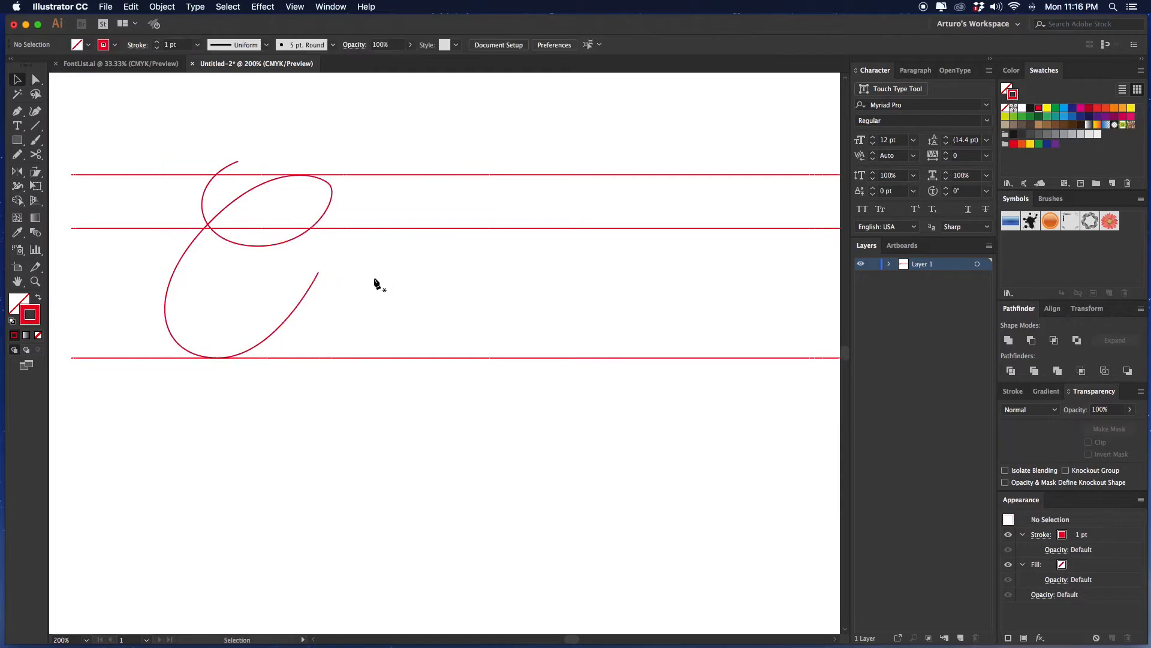
# Draw a slanted script a beside the C with the Pen tool, between the middle and bottom guidelines, with an exit curve on the baseline
pyautogui.press('p')
pyautogui.hscroll(1, 399, 262)
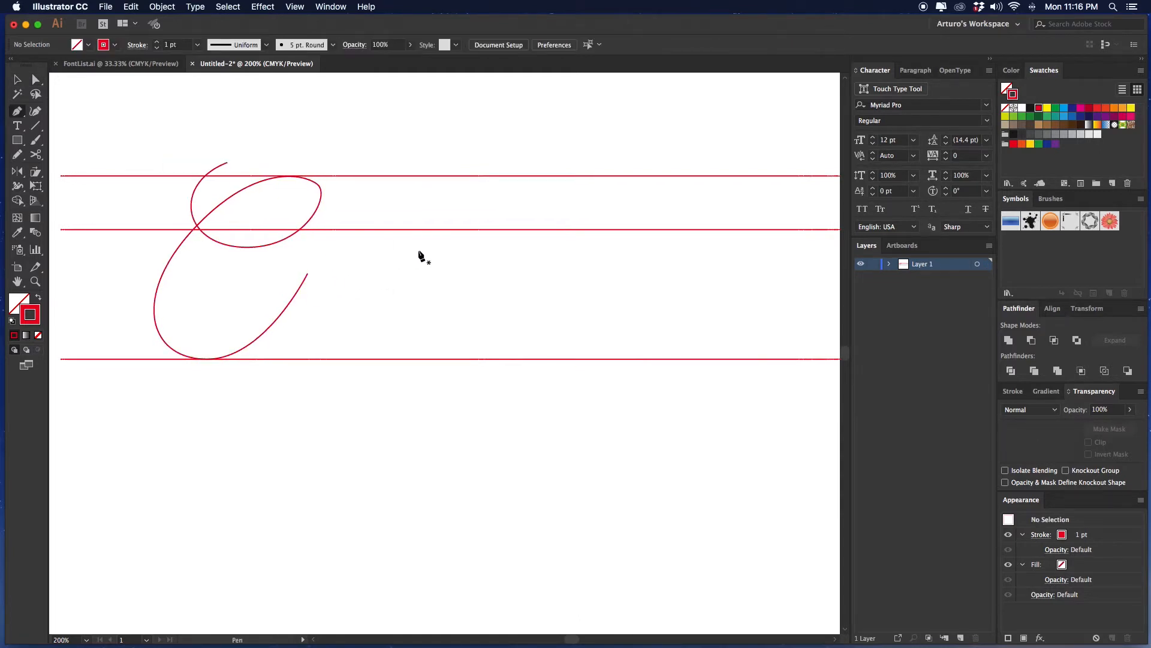
pyautogui.click(418, 249)
pyautogui.moveTo(387, 229); pyautogui.dragTo(365, 230)
pyautogui.moveTo(323, 295); pyautogui.dragTo(307, 331)
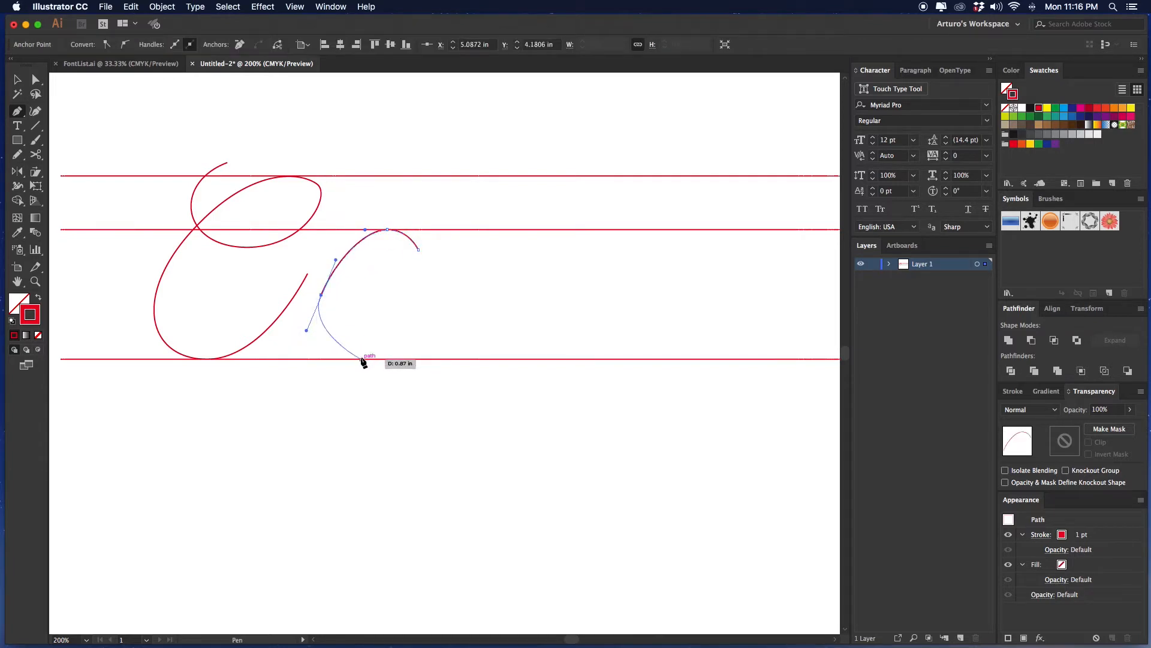
pyautogui.moveTo(363, 359); pyautogui.dragTo(404, 358)
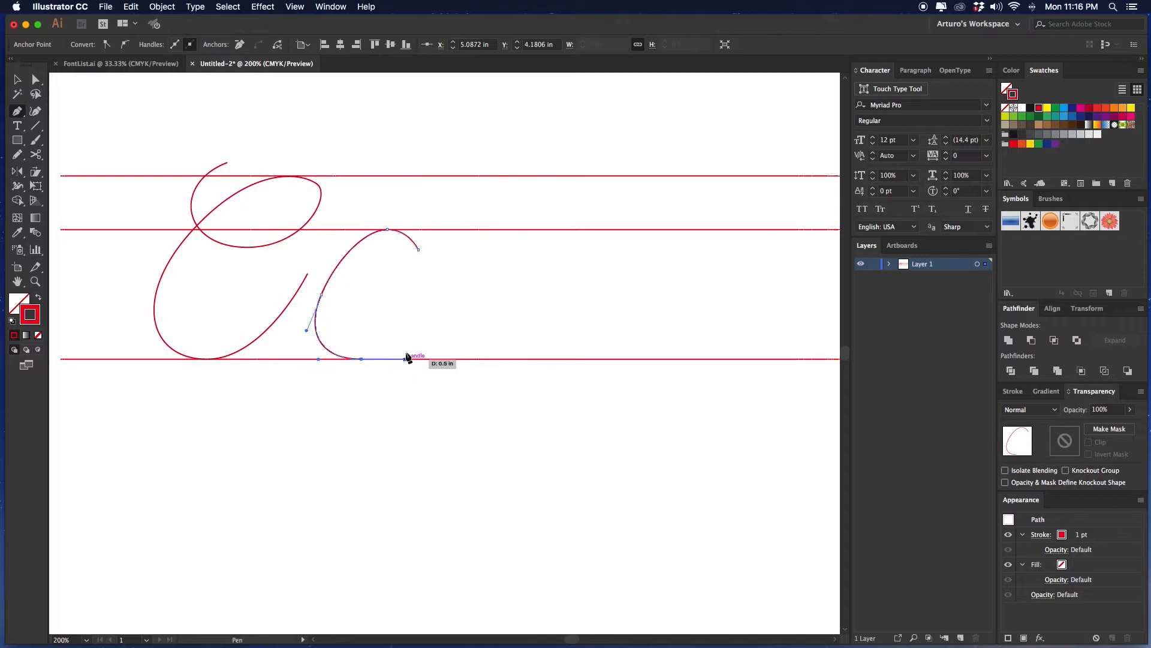
pyautogui.click(445, 230)
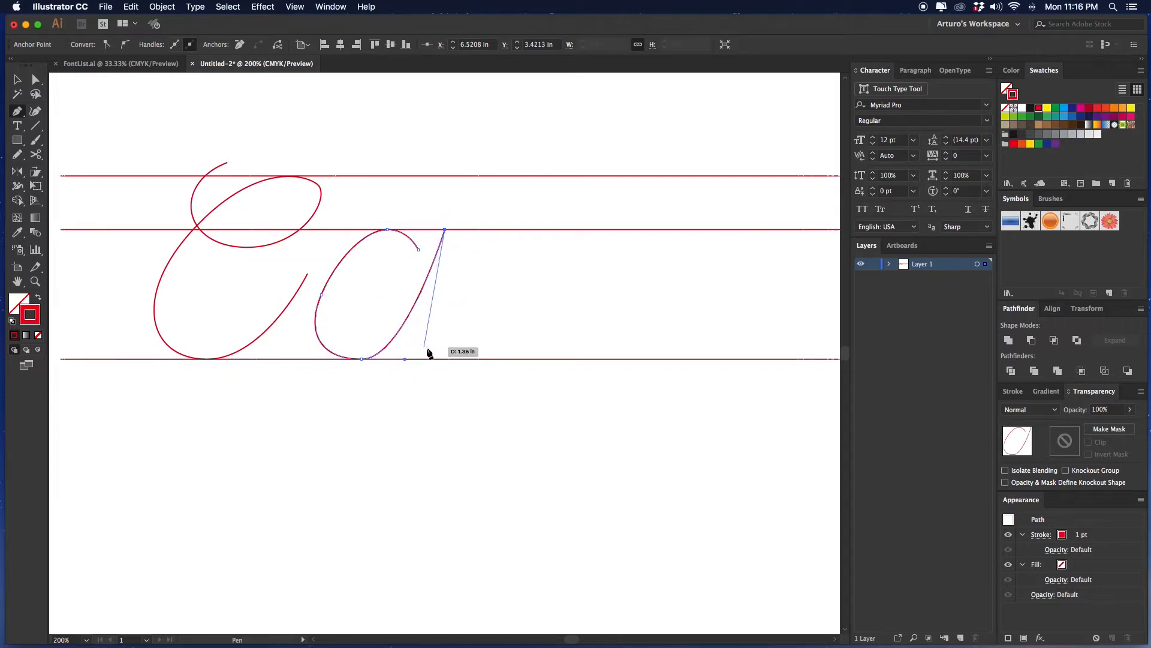
pyautogui.moveTo(440, 358); pyautogui.dragTo(494, 360)
pyautogui.scroll(2, 499, 300)
pyautogui.hscroll(2, 498, 300)
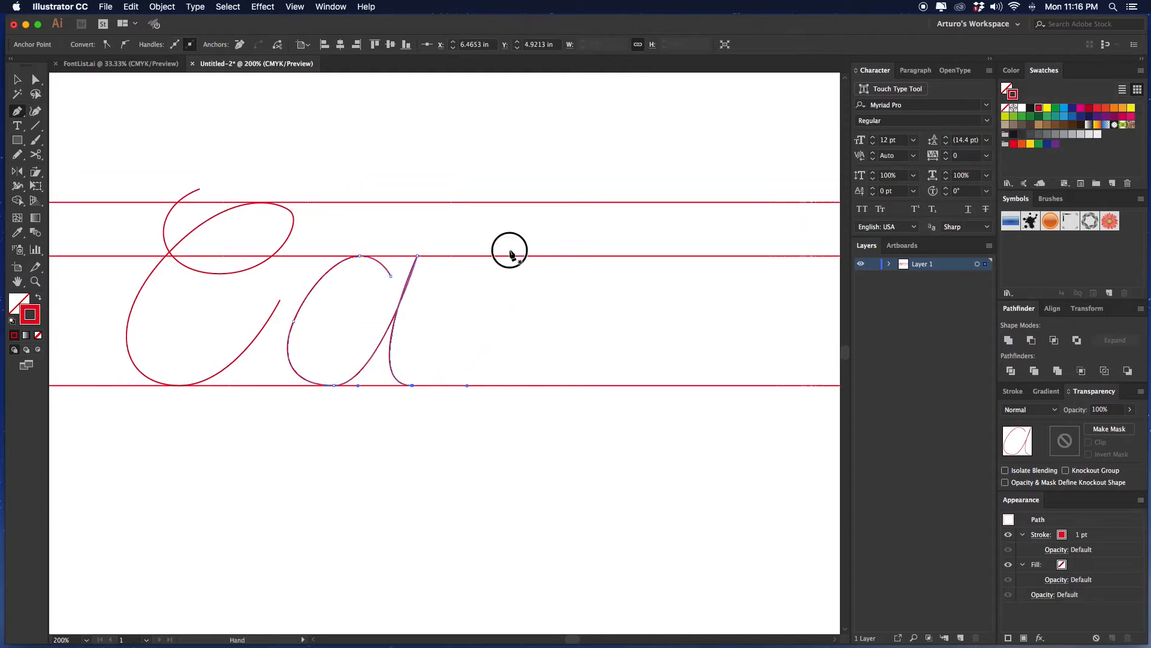
pyautogui.moveTo(511, 259); pyautogui.dragTo(530, 223)
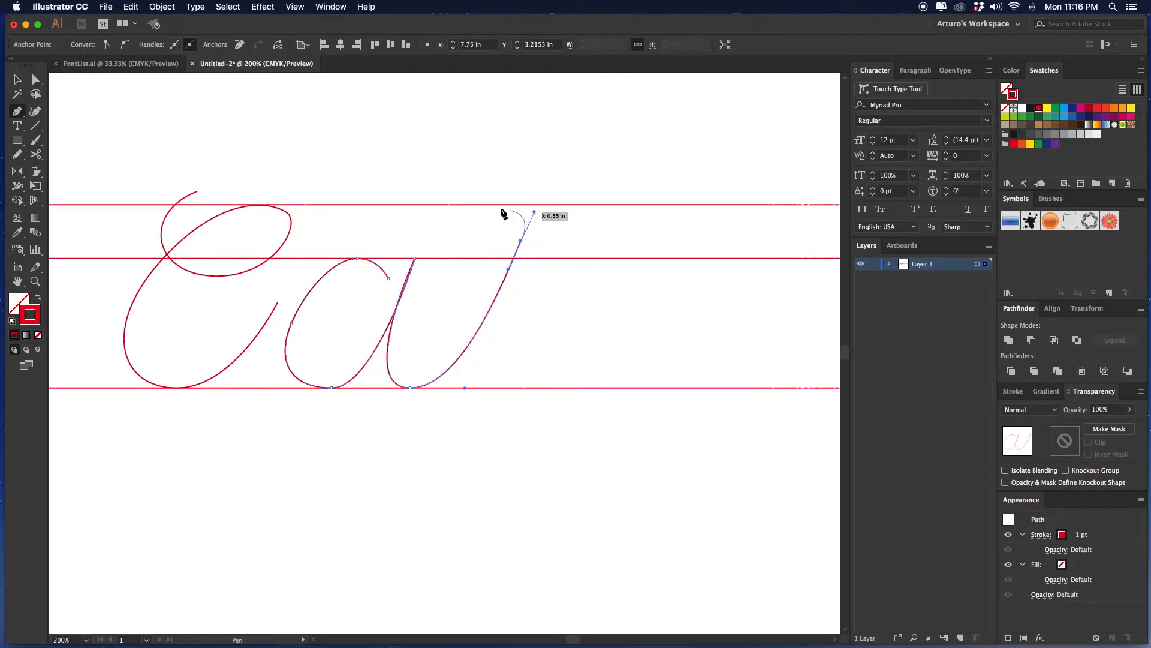
pyautogui.press('super+z')
pyautogui.moveTo(518, 258)
pyautogui.mouseDown()
pyautogui.moveTo(530, 223)
pyautogui.moveTo(489, 205)
pyautogui.mouseUp()
pyautogui.moveTo(459, 324); pyautogui.dragTo(451, 336)
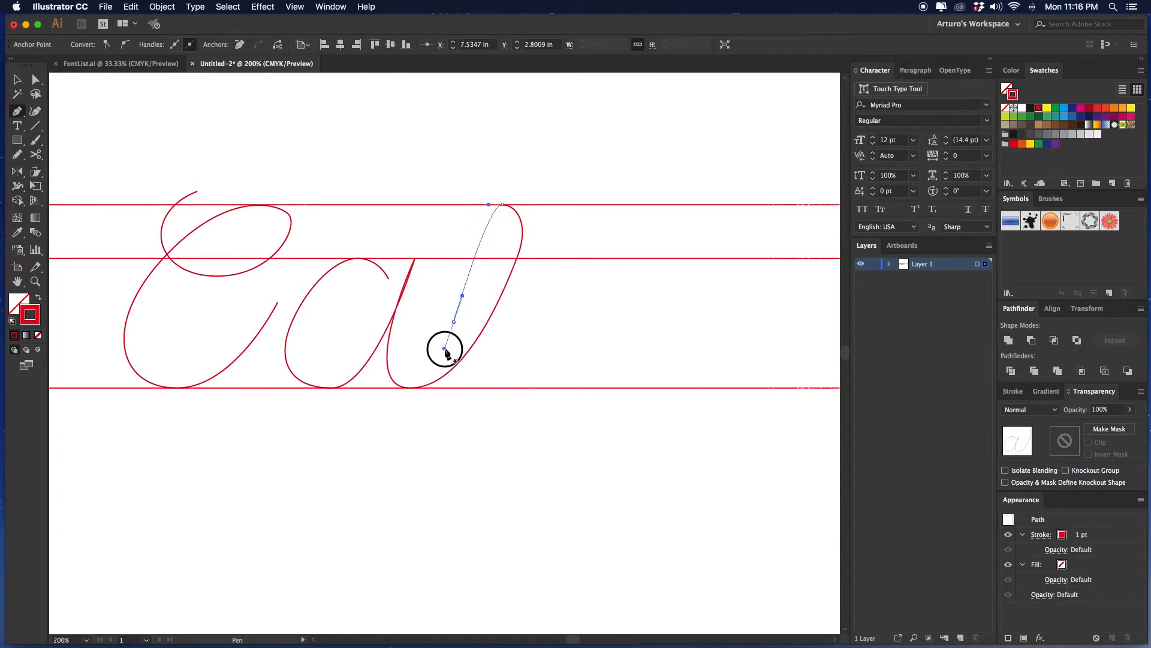
pyautogui.moveTo(447, 355); pyautogui.dragTo(444, 358)
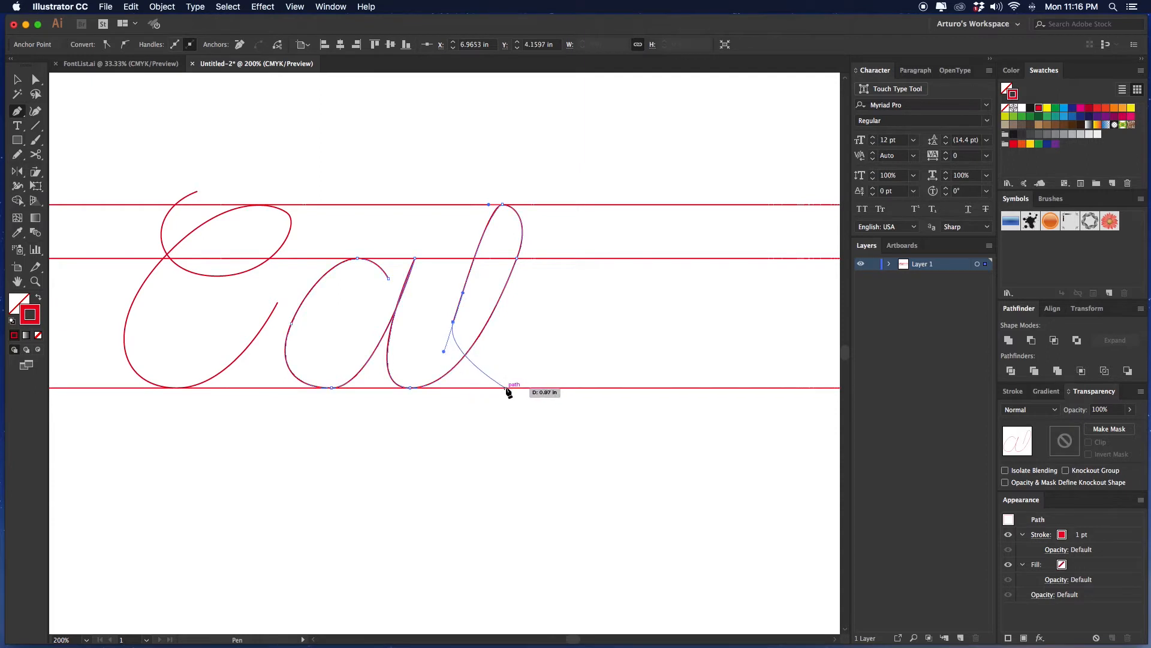
pyautogui.moveTo(507, 388); pyautogui.dragTo(566, 392)
pyautogui.moveTo(559, 383); pyautogui.dragTo(546, 394)
pyautogui.press('super+z')
pyautogui.press('super+z')
pyautogui.press('super+z')
pyautogui.press('super+z')
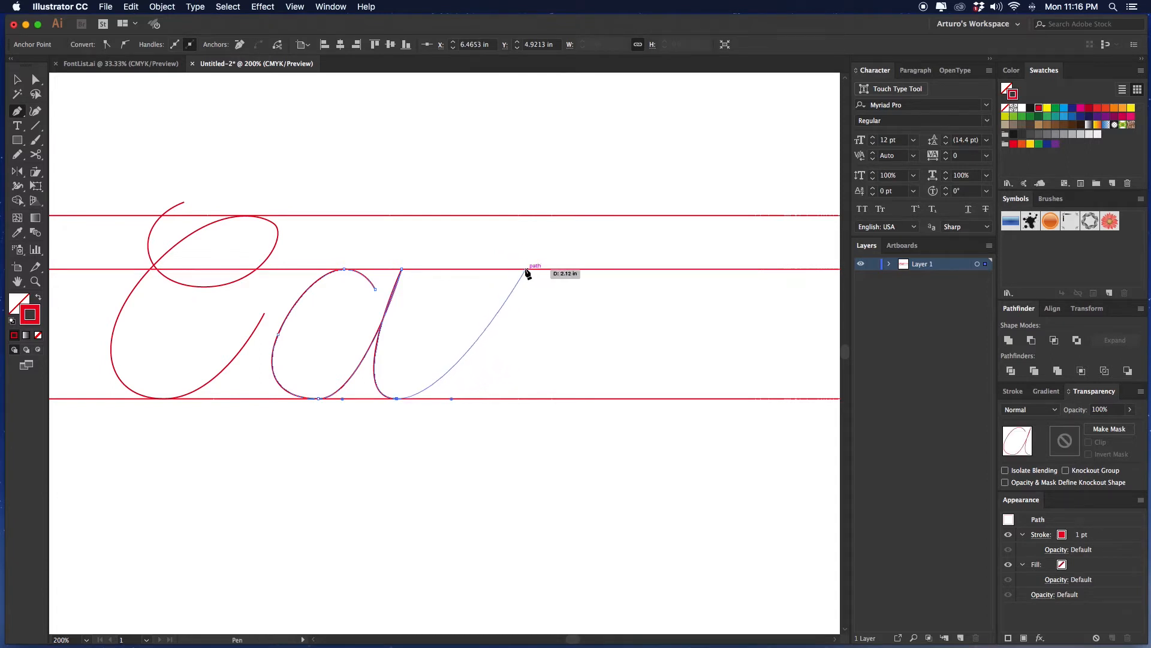
# Continue the path from the a into a script l that loops at the top guideline and curves back onto the baseline
pyautogui.moveTo(520, 269); pyautogui.dragTo(474, 214)
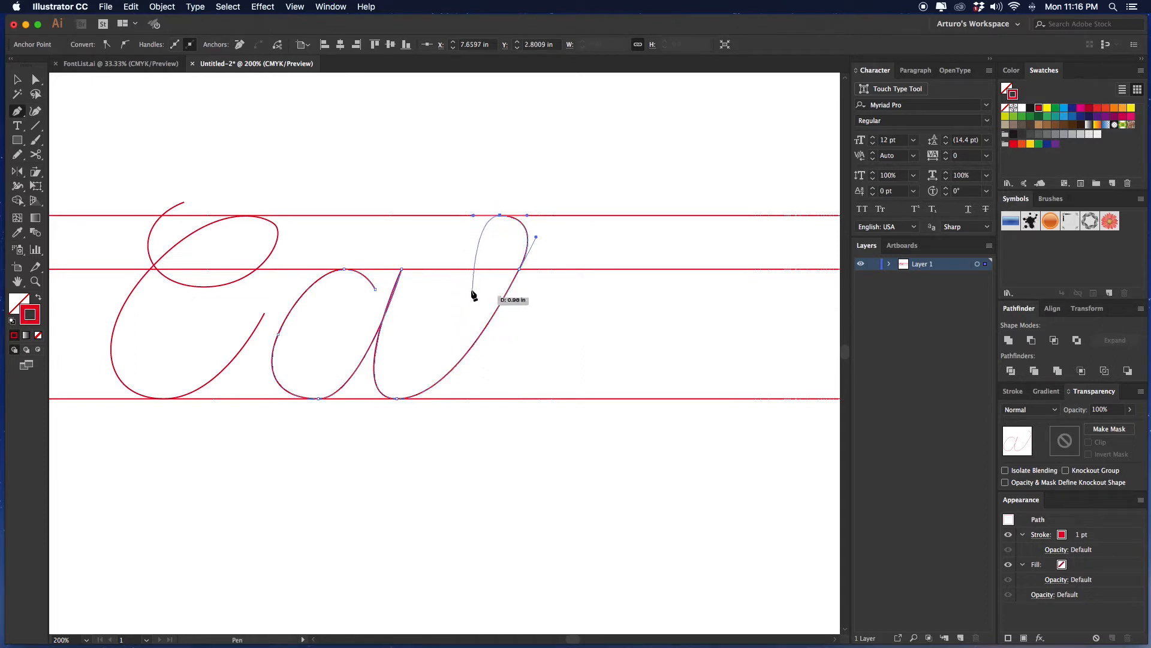
pyautogui.moveTo(450, 344); pyautogui.dragTo(521, 399)
pyautogui.press('space')
pyautogui.moveTo(591, 365); pyautogui.dragTo(586, 369)
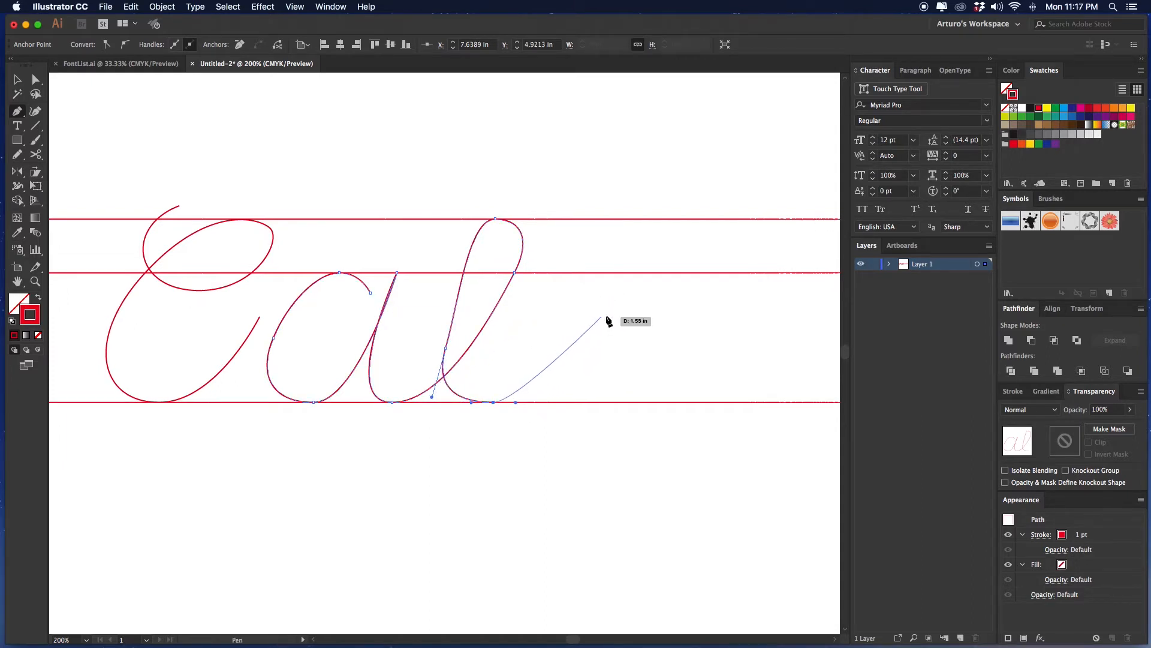
# Continue the path into a looped script e up to the middle guideline, finish with a short exit stroke, and deselect it
pyautogui.moveTo(593, 318); pyautogui.dragTo(553, 310)
pyautogui.moveTo(579, 401); pyautogui.dragTo(632, 403)
pyautogui.click(654, 355)
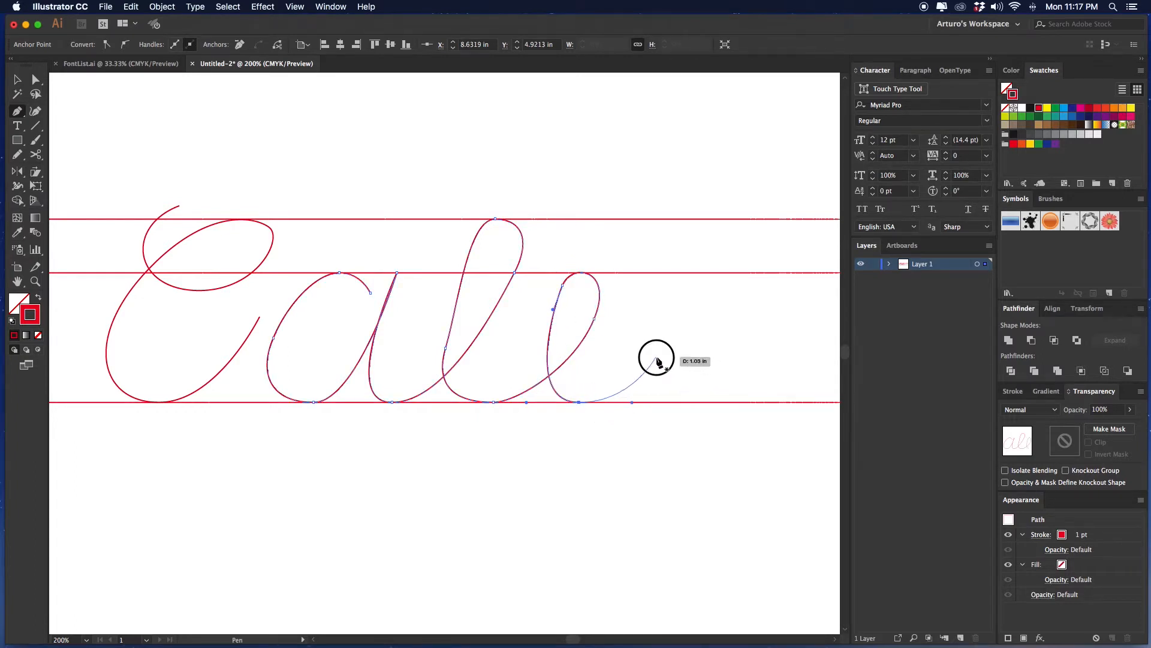
pyautogui.press('space')
pyautogui.moveTo(628, 340); pyautogui.dragTo(639, 346)
pyautogui.press('v')
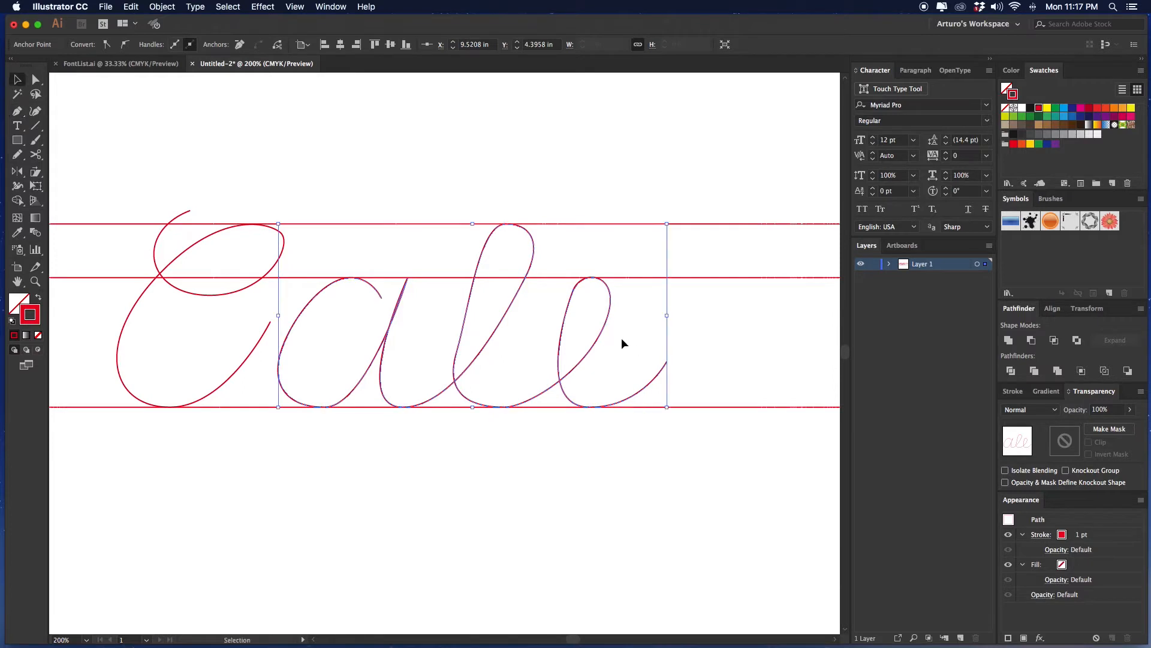
pyautogui.click(621, 337)
# Convert the pointed top anchor of the a's stem into a smooth curve so the strokes form a narrow loop
pyautogui.press('a')
pyautogui.scroll(3, 635, 324)
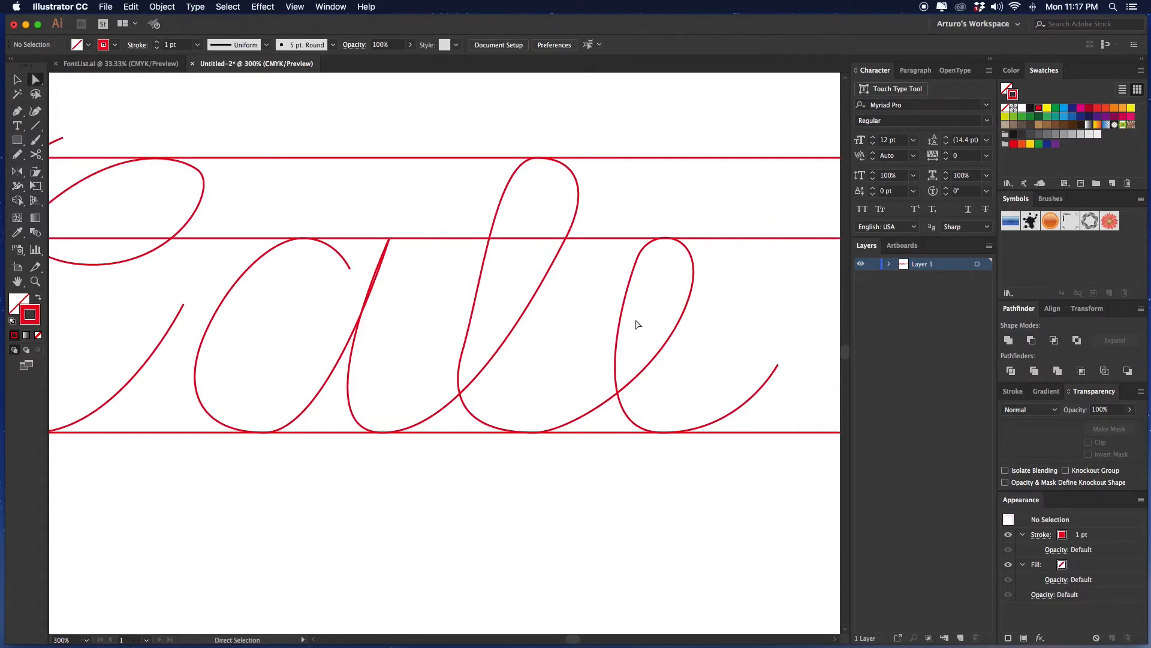
pyautogui.click(533, 267)
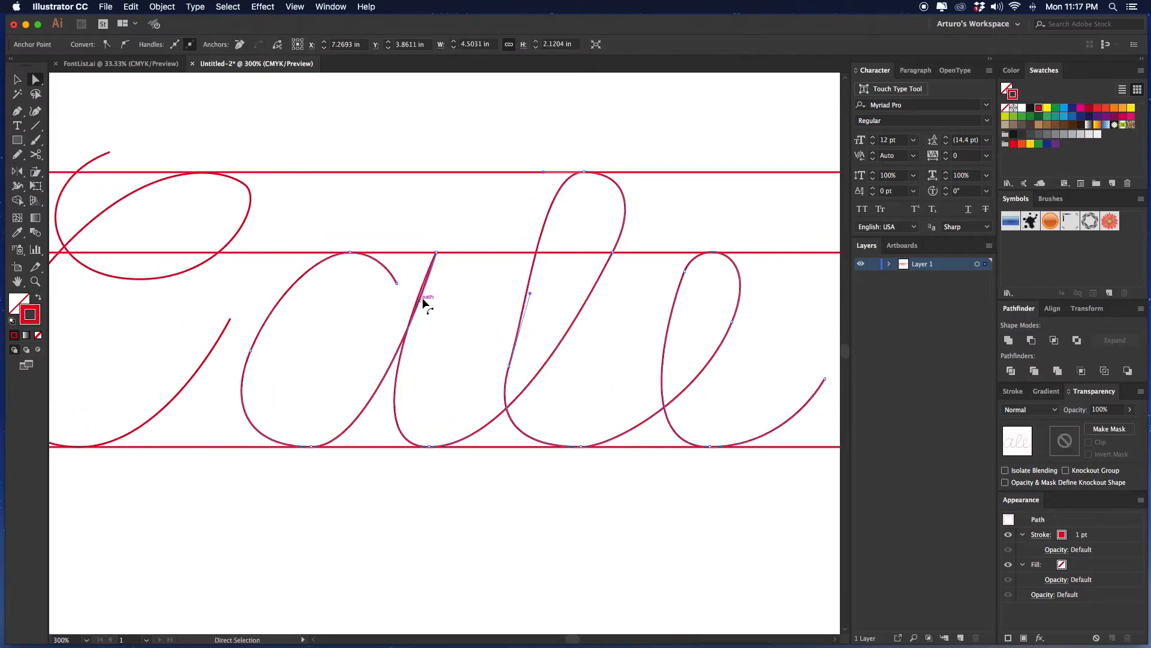
pyautogui.click(436, 253)
pyautogui.press('p')
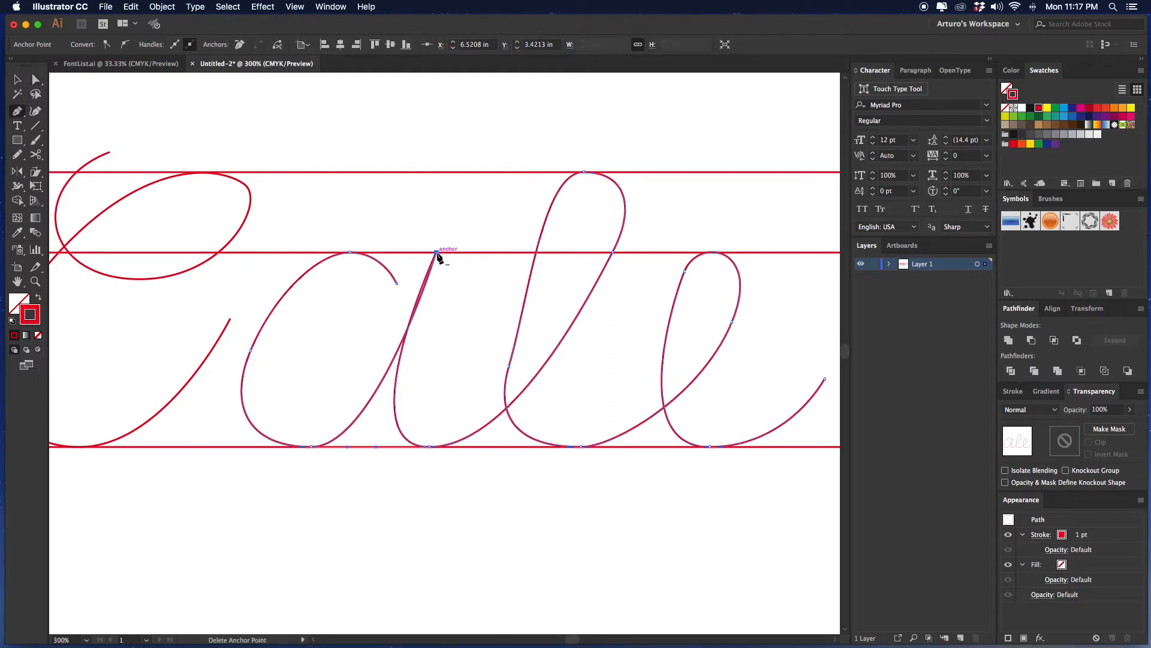
pyautogui.moveTo(438, 253); pyautogui.dragTo(407, 251)
pyautogui.press('space')
pyautogui.moveTo(485, 292)
pyautogui.mouseDown()
pyautogui.moveTo(513, 292)
pyautogui.moveTo(467, 291)
pyautogui.mouseUp()
# Reshape the l's loop by shifting its top and side anchors and shortening the baseline handle of its connecting stroke
pyautogui.press('a')
pyautogui.click(566, 171)
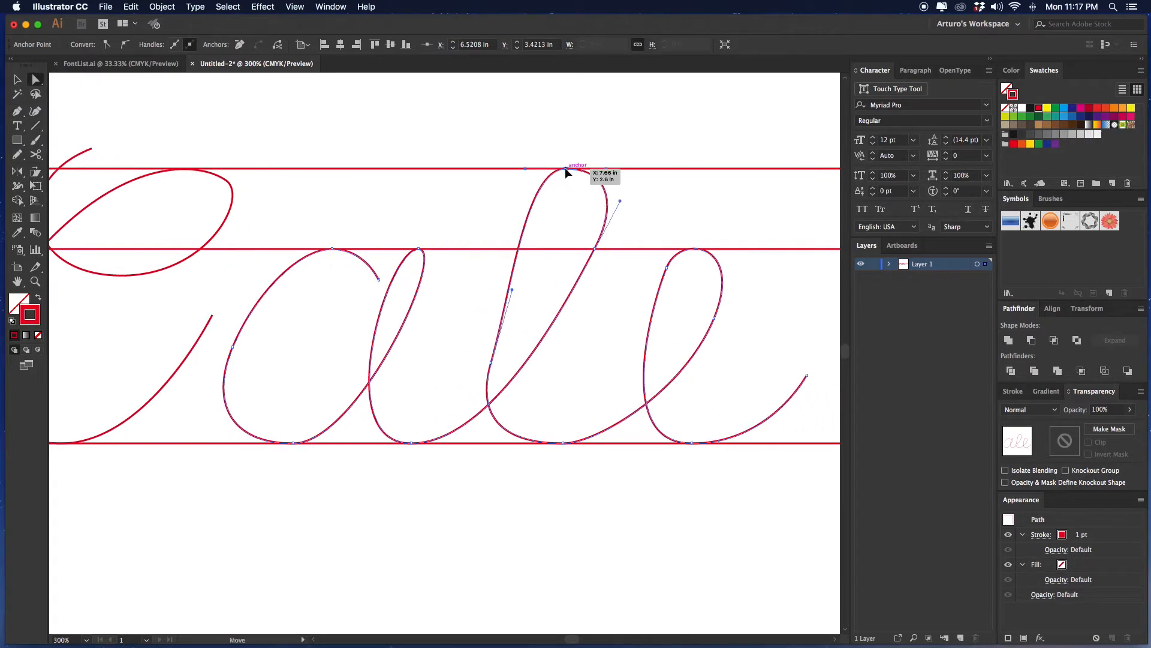
pyautogui.moveTo(567, 173); pyautogui.dragTo(575, 169)
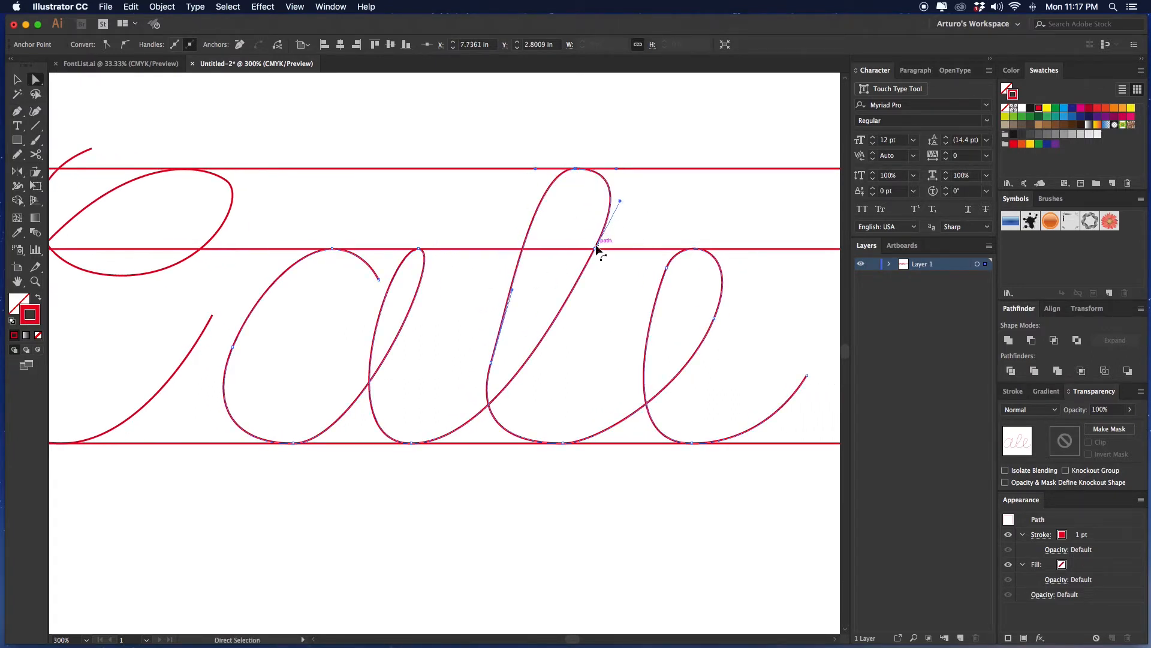
pyautogui.moveTo(589, 255); pyautogui.dragTo(567, 264)
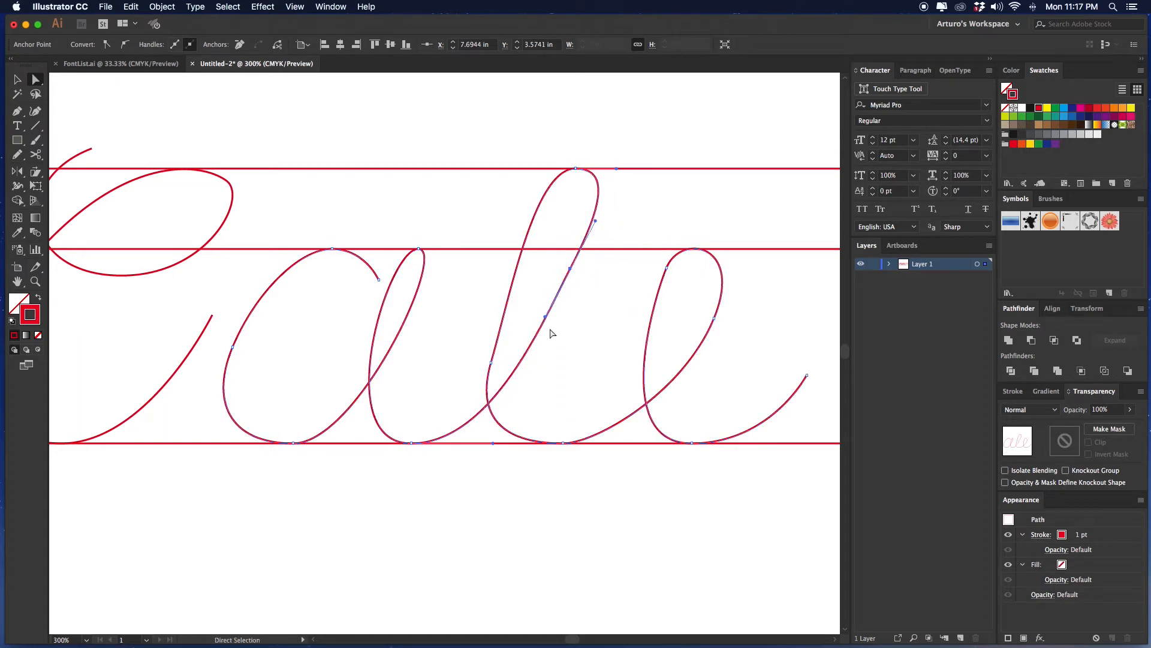
pyautogui.moveTo(570, 268); pyautogui.dragTo(573, 254)
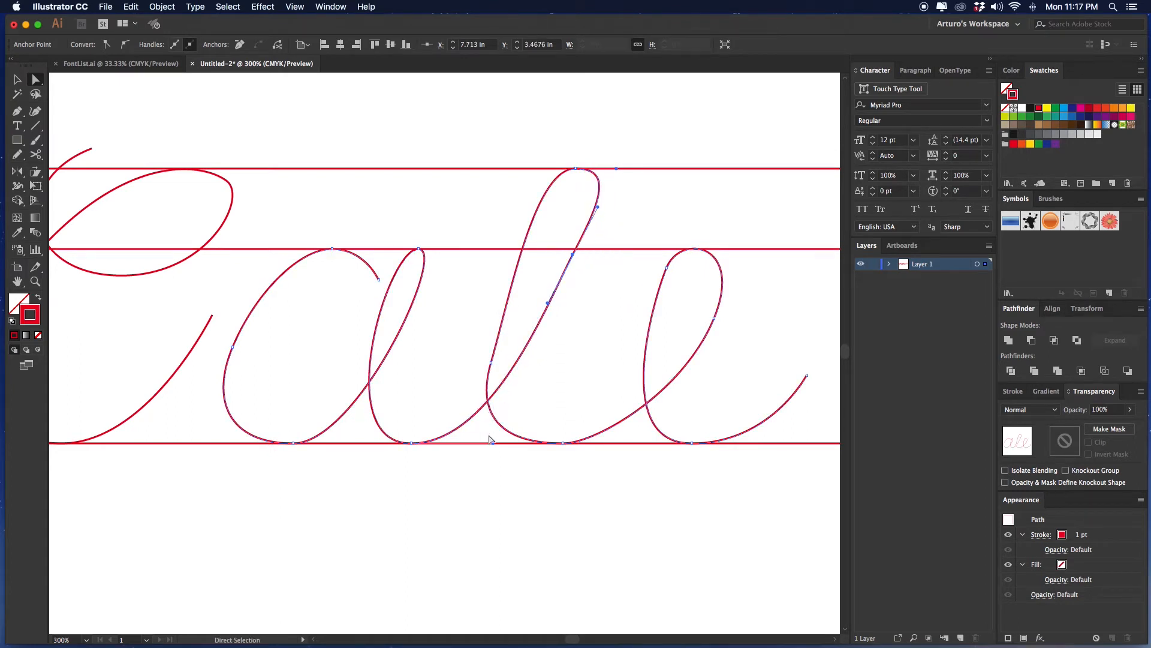
pyautogui.moveTo(491, 444); pyautogui.dragTo(469, 442)
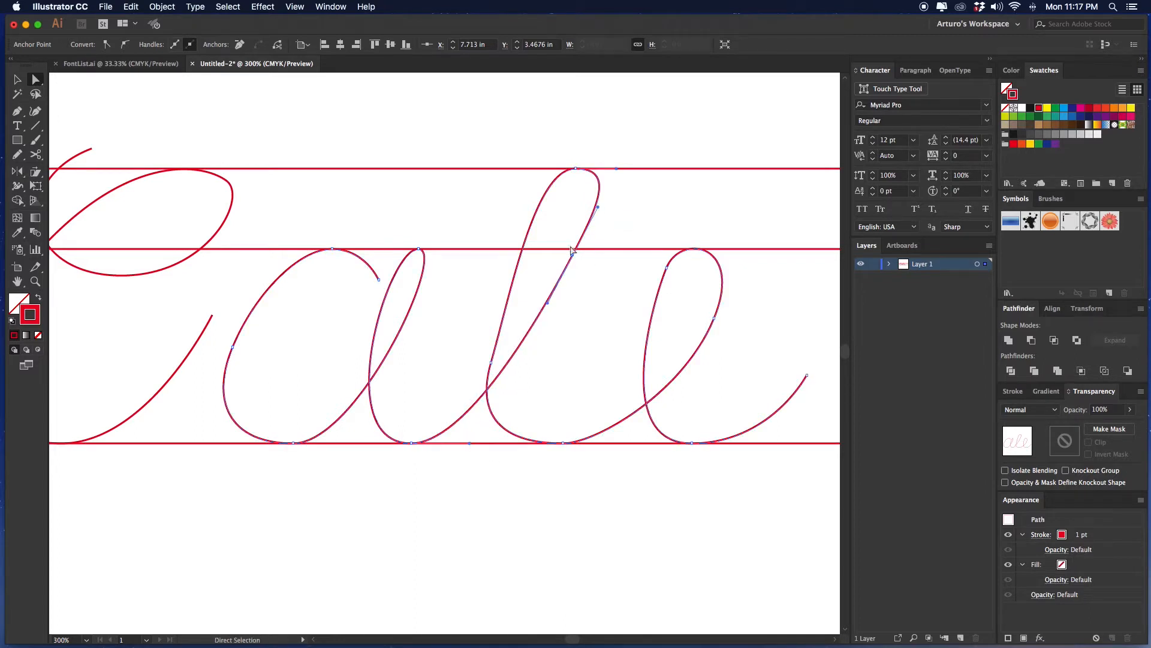
pyautogui.moveTo(572, 251); pyautogui.dragTo(584, 249)
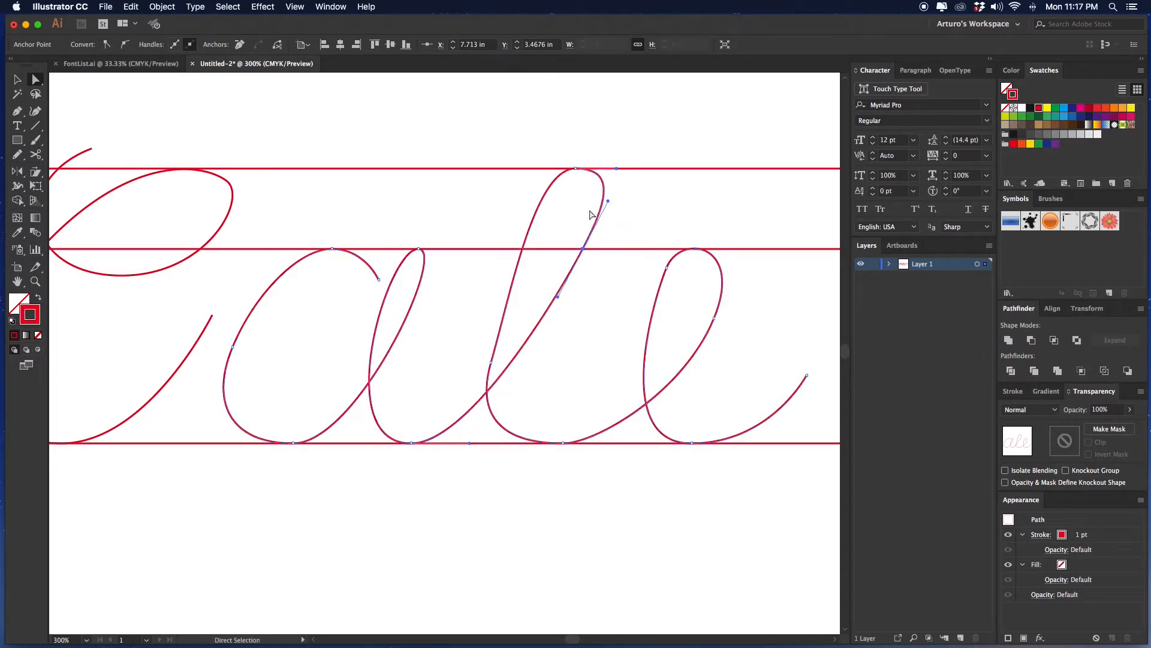
# Refine the l's loop by shortening its top handles and adjusting the handle of its downstroke
pyautogui.moveTo(618, 170); pyautogui.dragTo(601, 172)
pyautogui.click(639, 216)
pyautogui.hscroll(2, 639, 217)
pyautogui.press('v')
pyautogui.press('a')
pyautogui.click(491, 247)
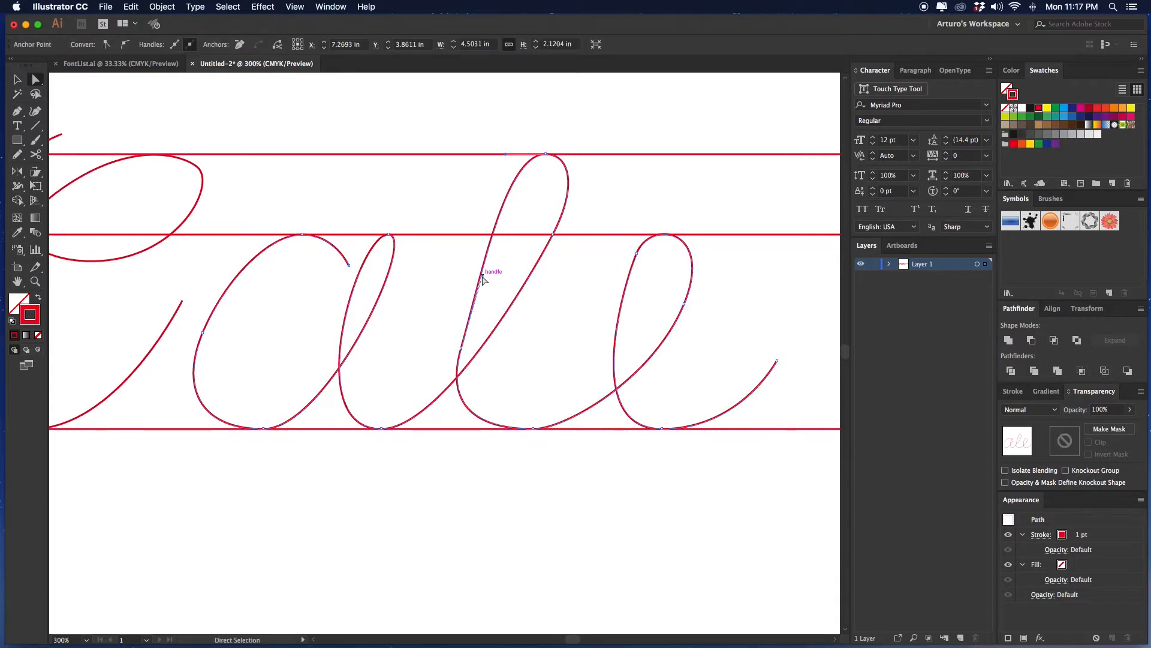
pyautogui.moveTo(483, 279); pyautogui.dragTo(488, 269)
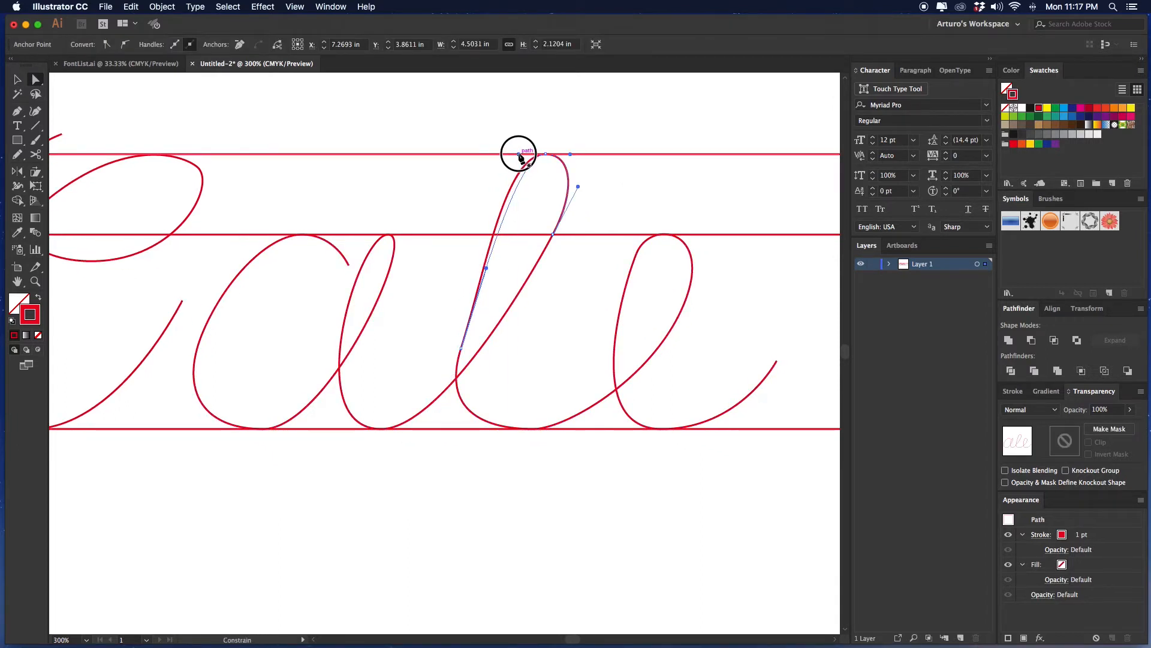
# Remove the upper-left anchor of the e's loop and lengthen the handle at its top to smooth the downstroke
pyautogui.hscroll(2, 650, 180)
pyautogui.click(609, 247)
pyautogui.hscroll(2, 600, 243)
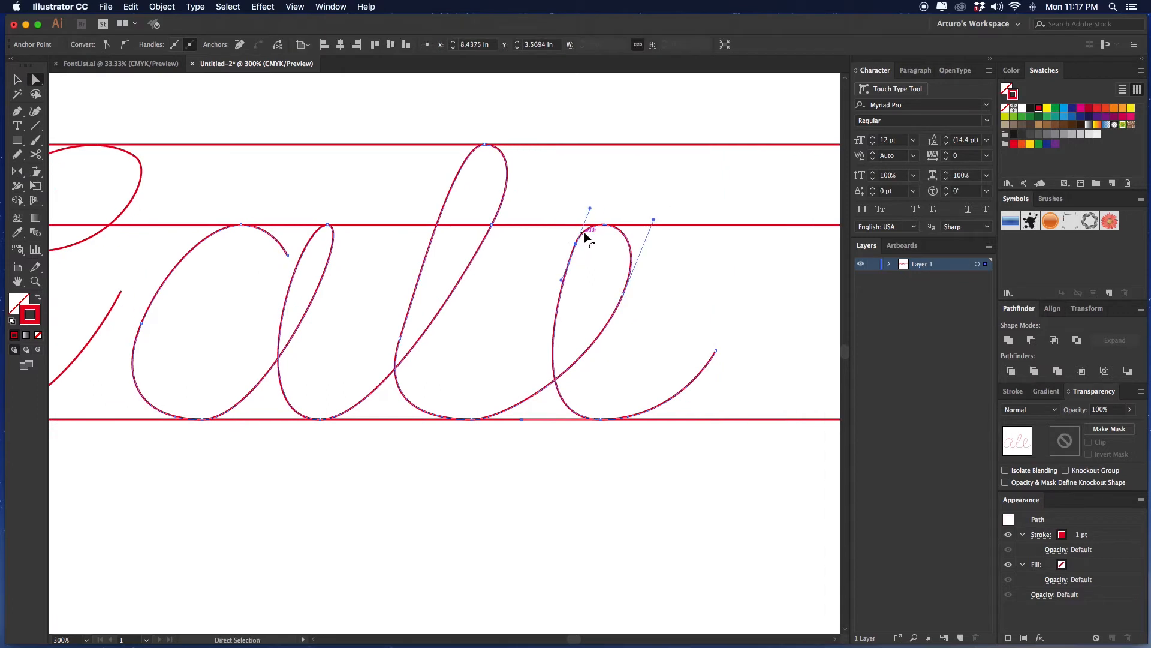
pyautogui.press('p')
pyautogui.click(577, 245)
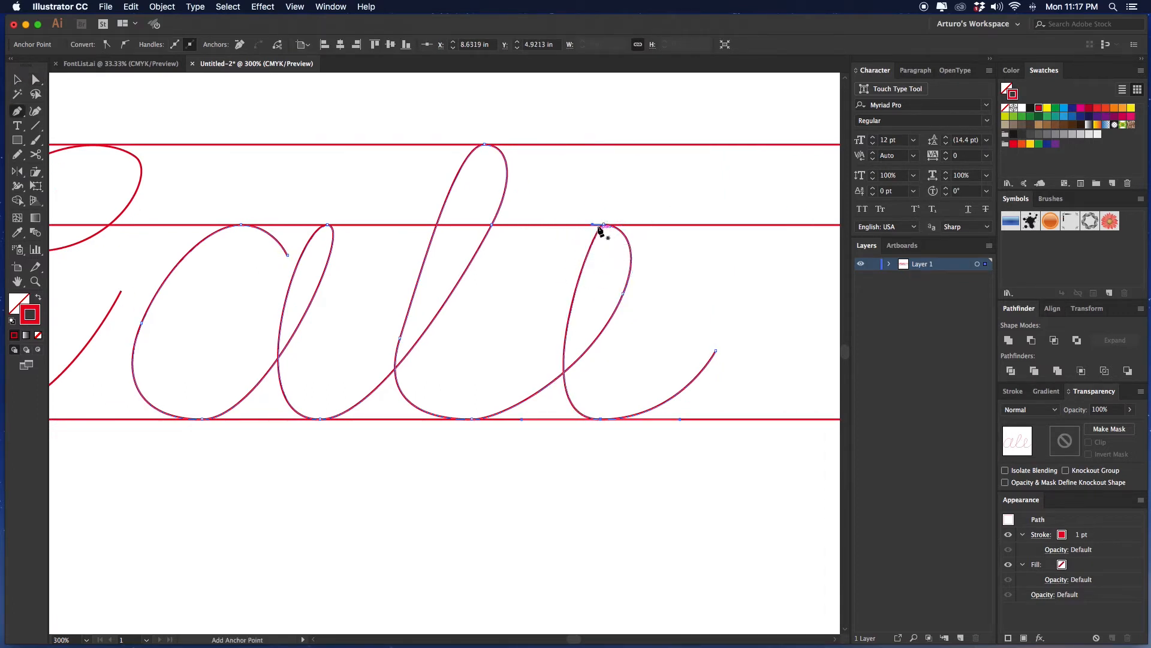
pyautogui.moveTo(613, 226); pyautogui.dragTo(576, 224)
pyautogui.moveTo(693, 304); pyautogui.dragTo(805, 193)
# Enlarge the capital C to about 2.27 by 2.67 in beyond the outer guidelines, shift it slightly left and deselect it
pyautogui.press('v')
pyautogui.press('super+minus')
pyautogui.moveTo(338, 371); pyautogui.dragTo(396, 381)
pyautogui.press('a')
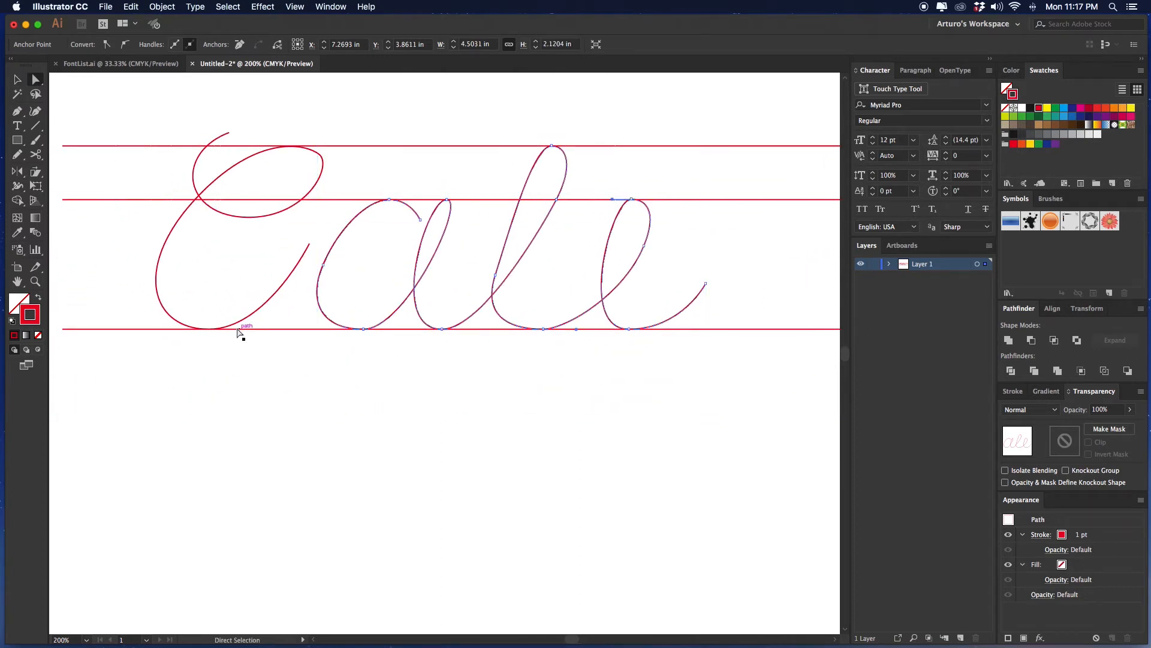
pyautogui.click(246, 316)
pyautogui.press('v')
pyautogui.moveTo(238, 329); pyautogui.dragTo(224, 353)
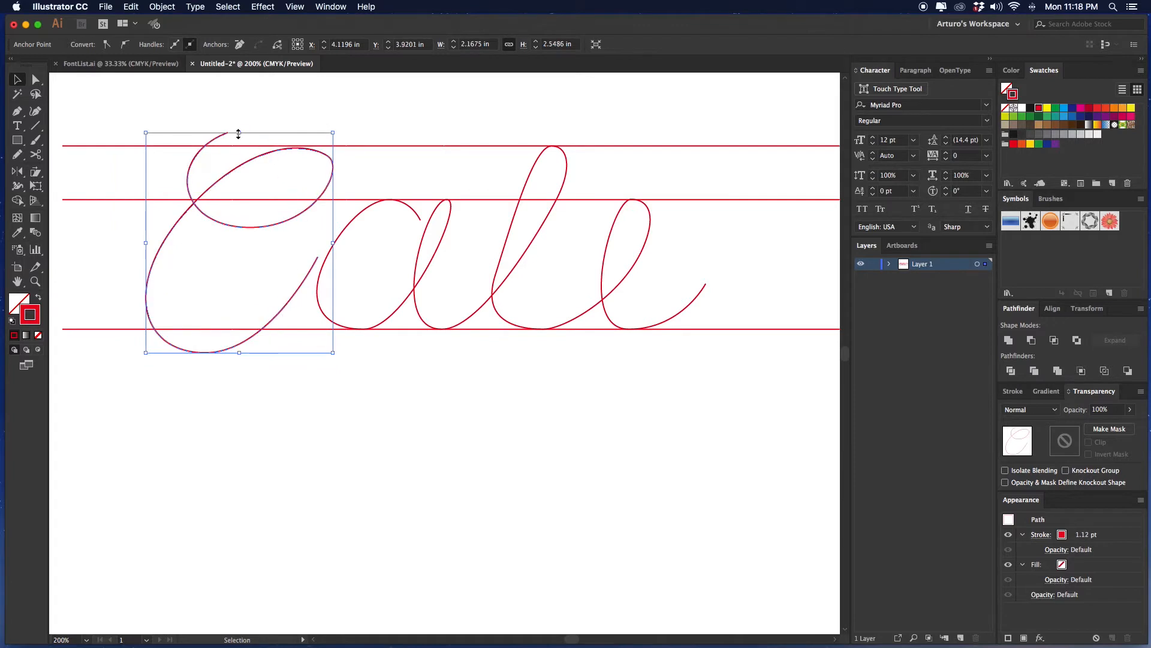
pyautogui.moveTo(238, 133); pyautogui.dragTo(240, 121)
pyautogui.hscroll(-1, 322, 271)
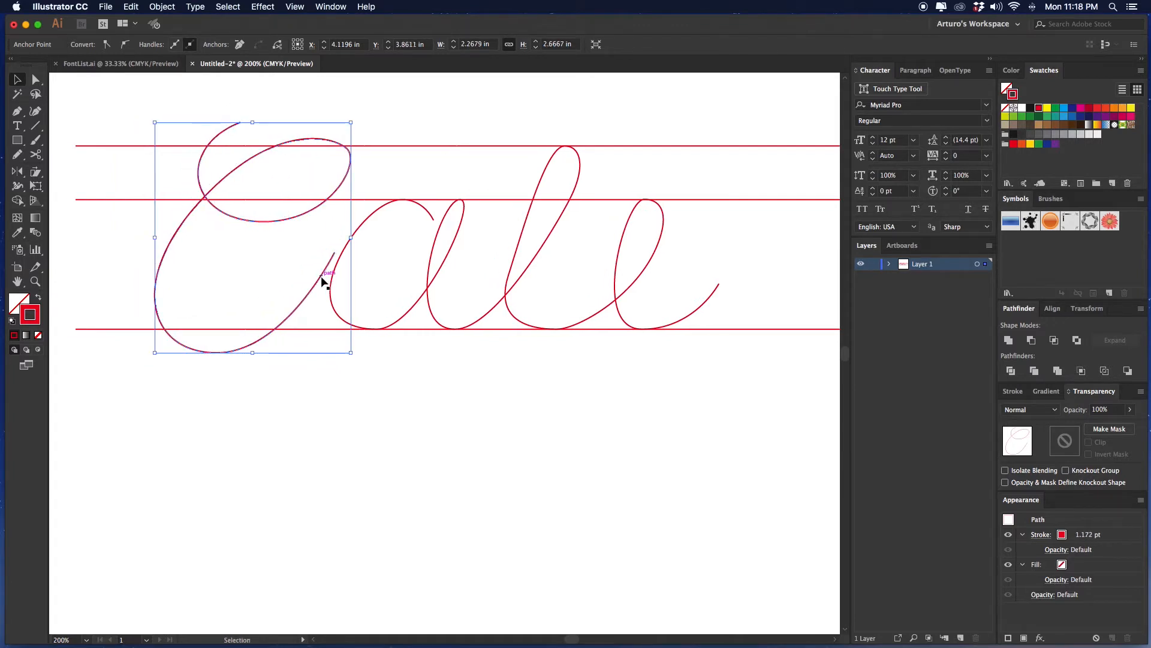
pyautogui.moveTo(322, 280); pyautogui.dragTo(313, 279)
pyautogui.hscroll(6, 465, 368)
pyautogui.scroll(-1, 465, 368)
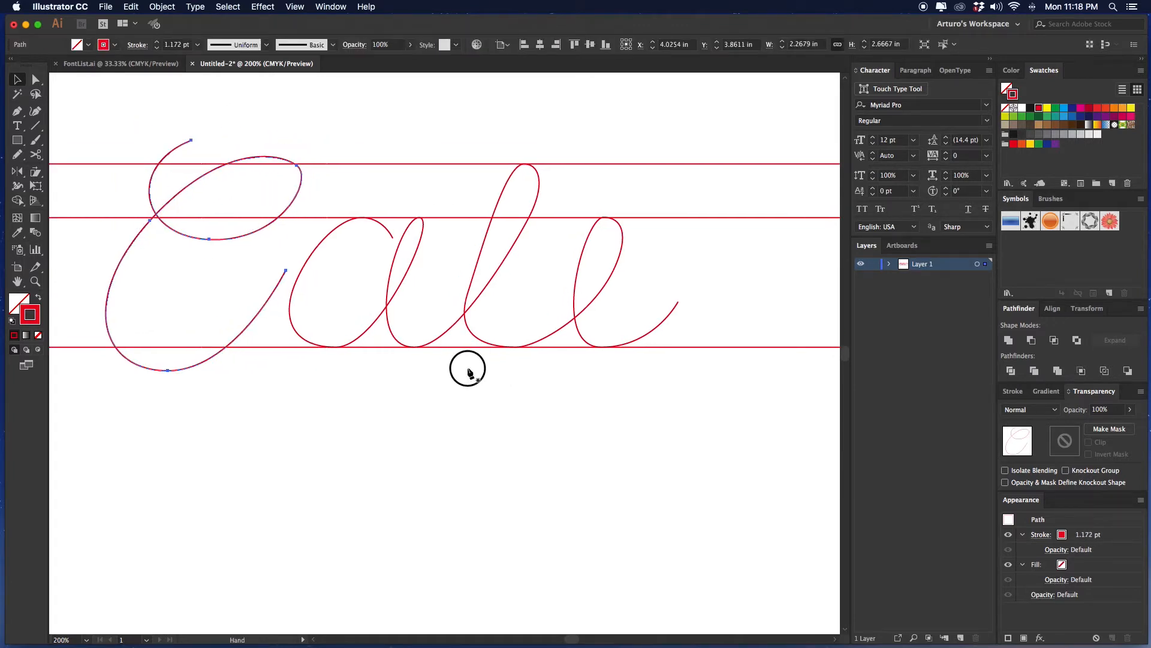
pyautogui.click(519, 359)
# Draw a wavy underline beneath the lettering with the Pen tool, rising first and dipping under the e, and deselect it
pyautogui.click(183, 363)
pyautogui.scroll(-1, 438, 334)
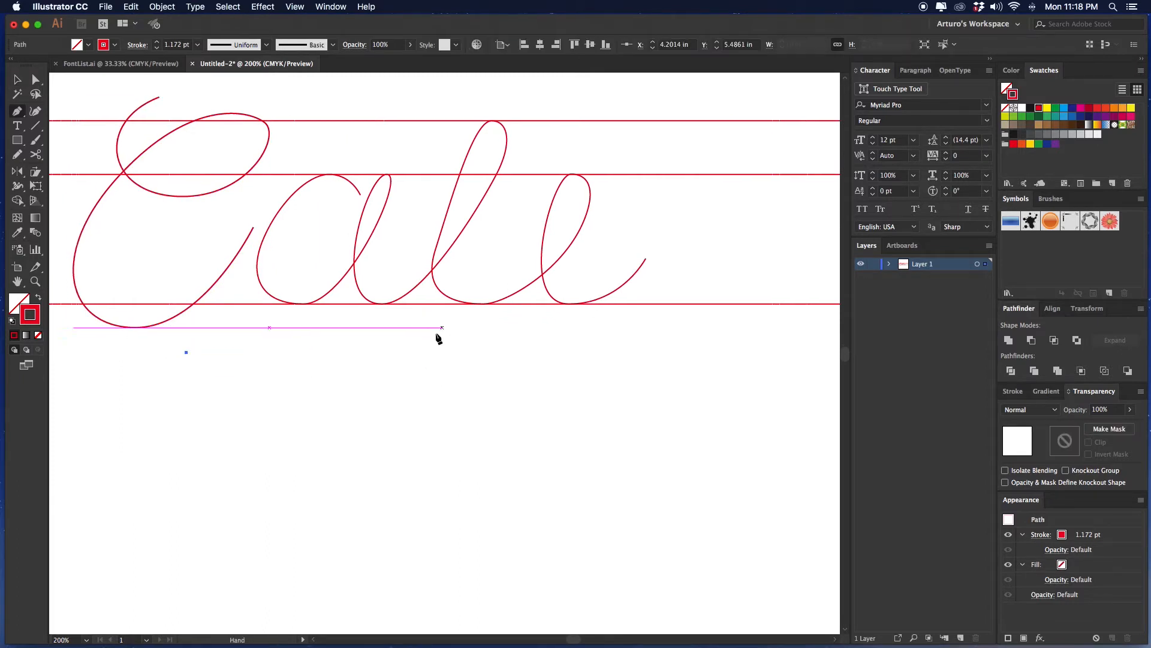
pyautogui.moveTo(399, 340); pyautogui.dragTo(531, 366)
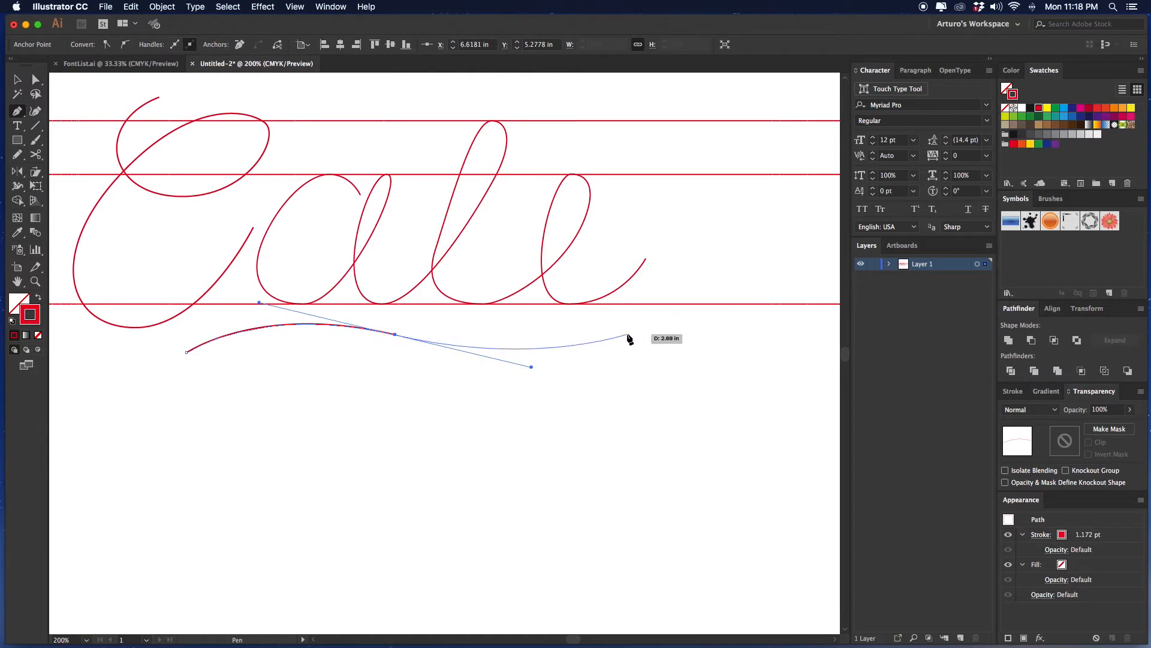
pyautogui.moveTo(629, 333); pyautogui.dragTo(647, 322)
pyautogui.hscroll(-2, 599, 354)
pyautogui.press('v')
pyautogui.click(484, 413)
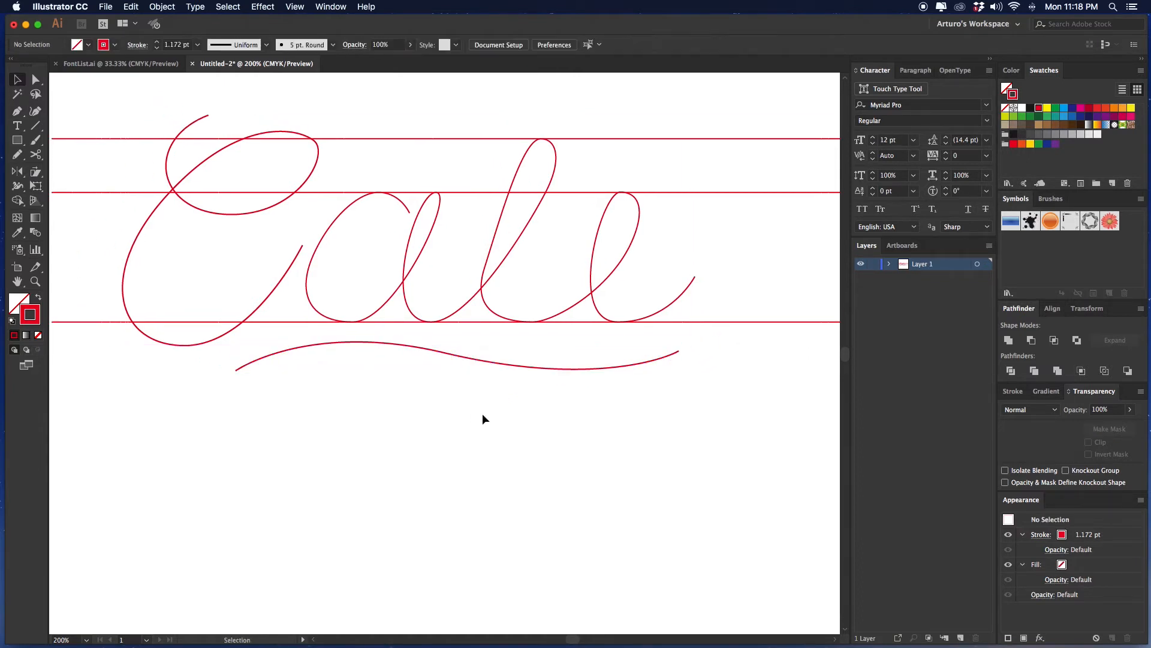
# Shift the bottom anchors of the l and the e slightly left along the baseline and deselect the path
pyautogui.press('super+minus')
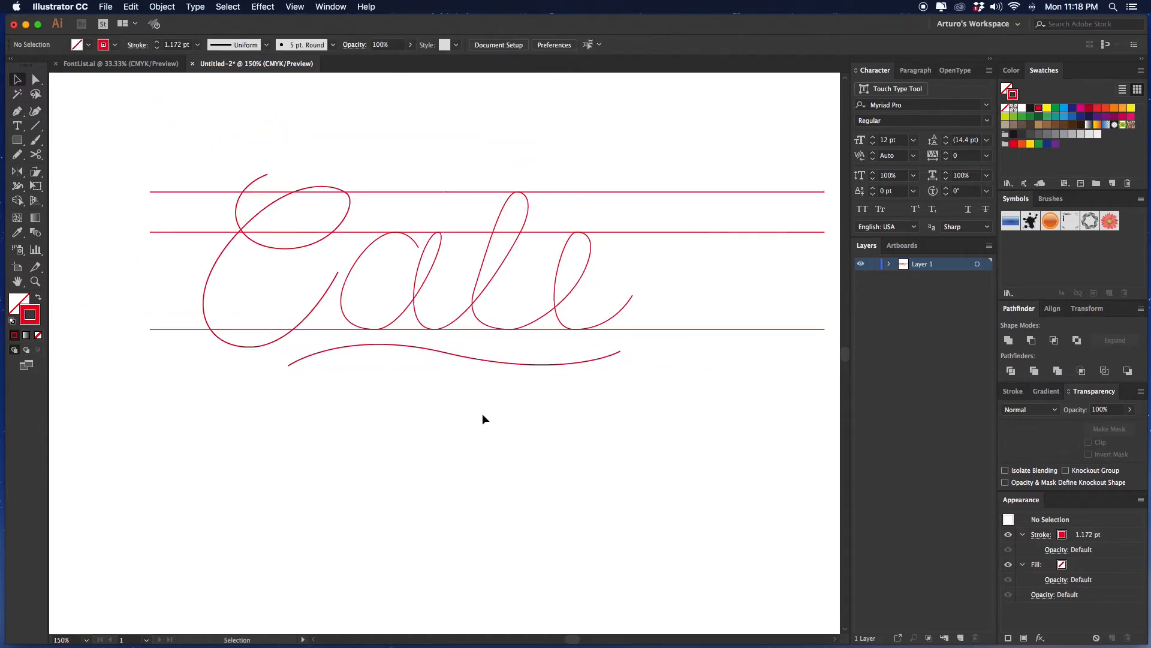
pyautogui.press('super+equal')
pyautogui.hscroll(1, 558, 264)
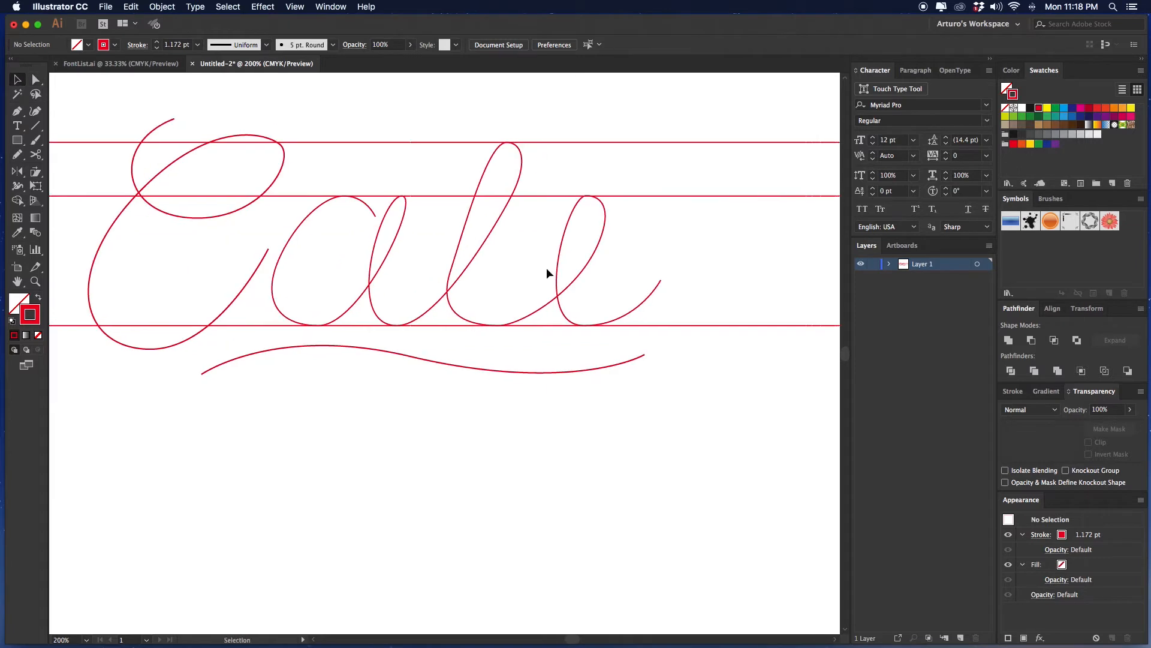
pyautogui.press('a')
pyautogui.click(558, 282)
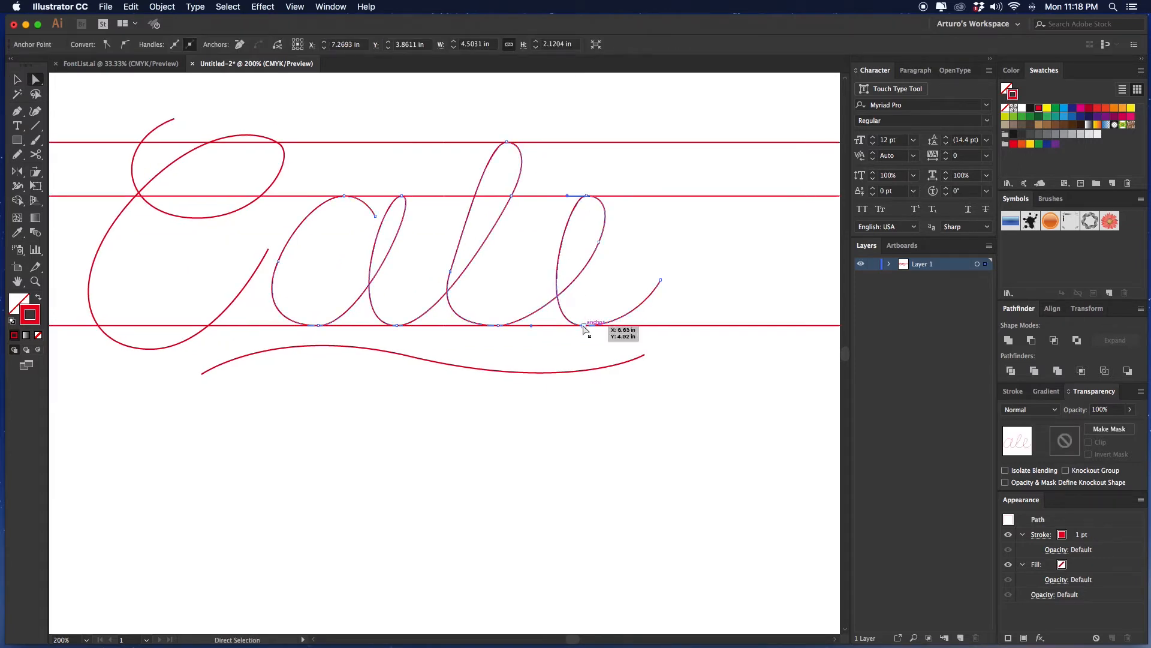
pyautogui.moveTo(502, 327); pyautogui.dragTo(493, 327)
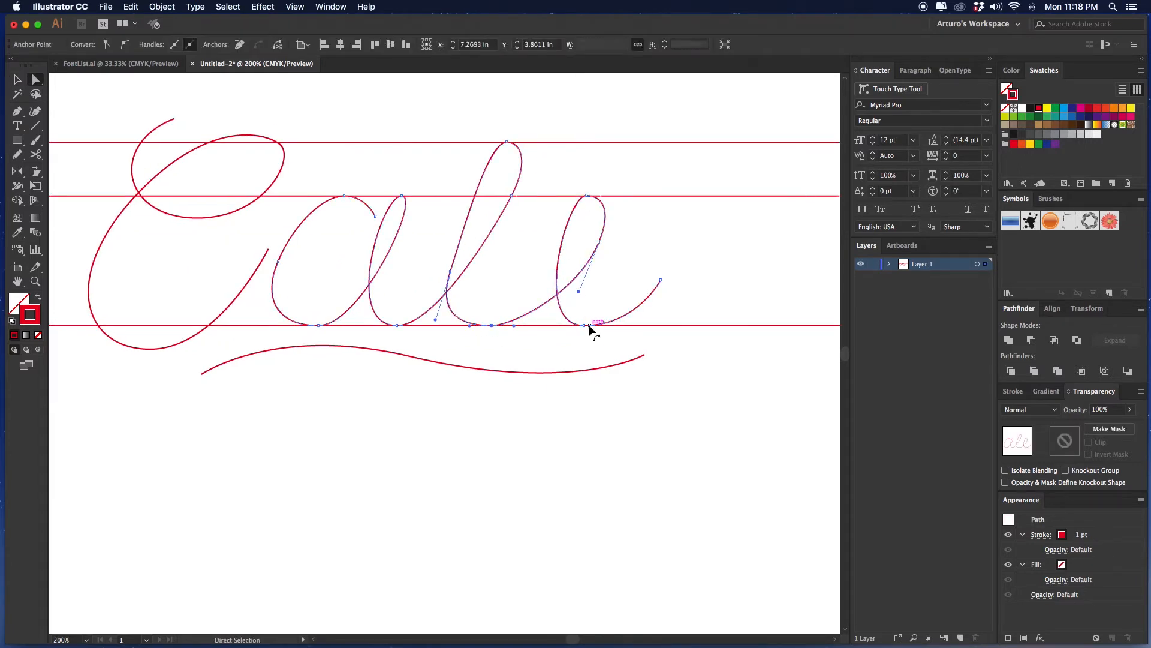
pyautogui.moveTo(578, 324); pyautogui.dragTo(572, 326)
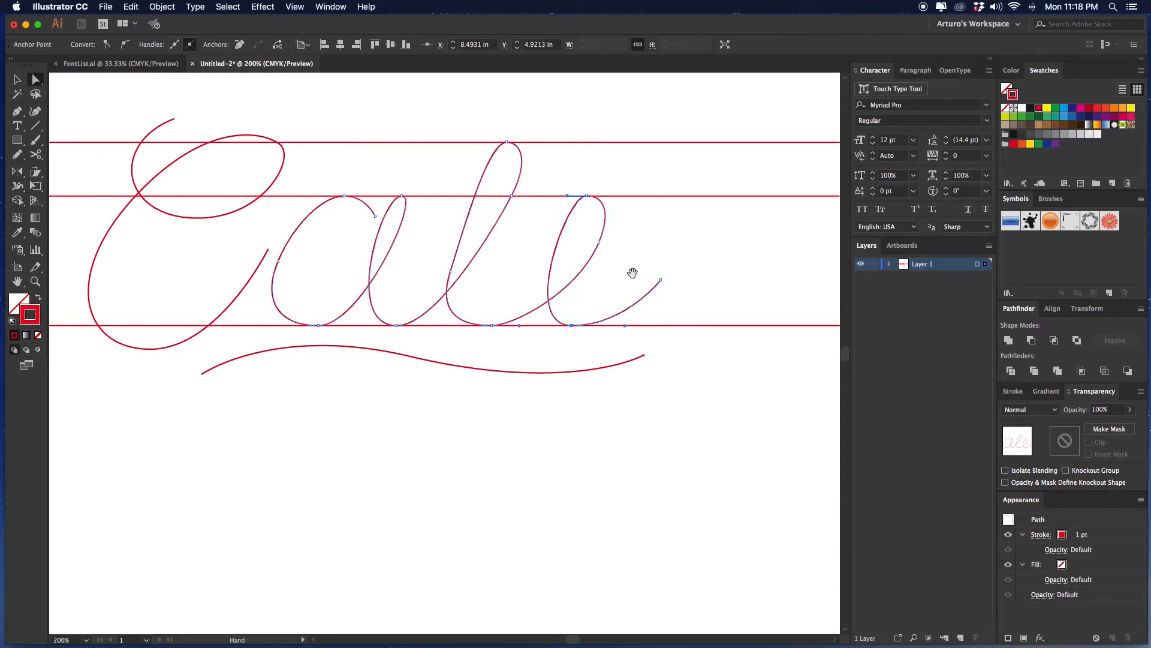
pyautogui.press('super+shift+a')
pyautogui.press('v')
pyautogui.scroll(1, 628, 273)
pyautogui.scroll(5, 628, 272)
pyautogui.hscroll(-5, 628, 271)
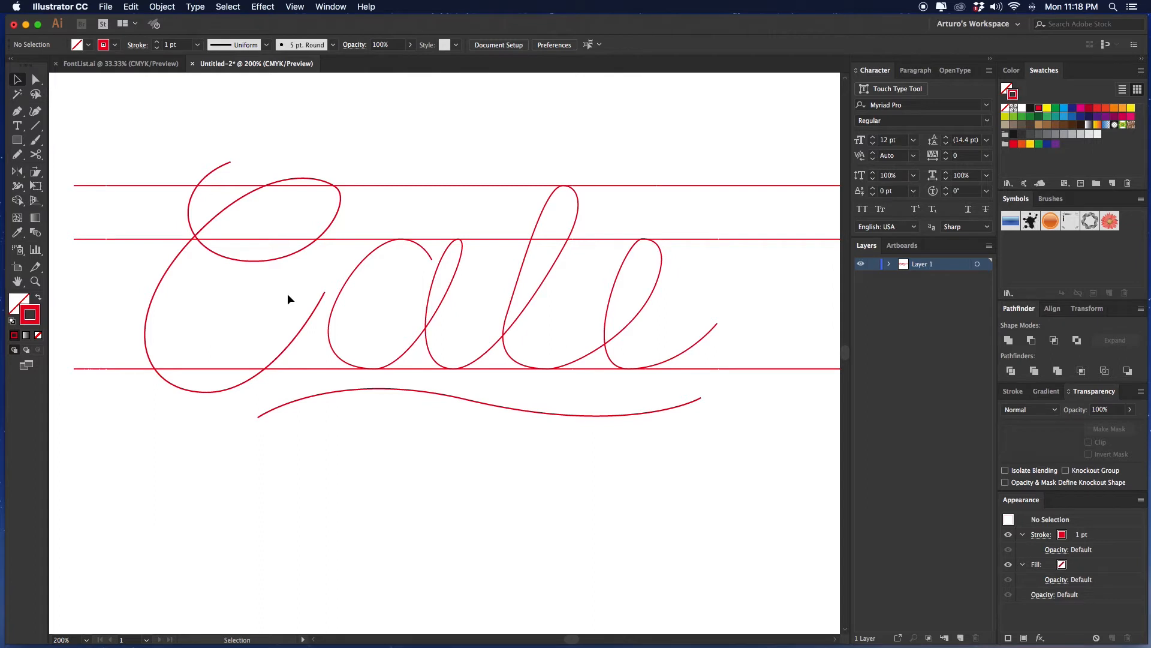
# Hide the group of three horizontal guidelines so only the lettering and underline show
pyautogui.hscroll(2, 286, 293)
pyautogui.moveTo(796, 145); pyautogui.dragTo(735, 411)
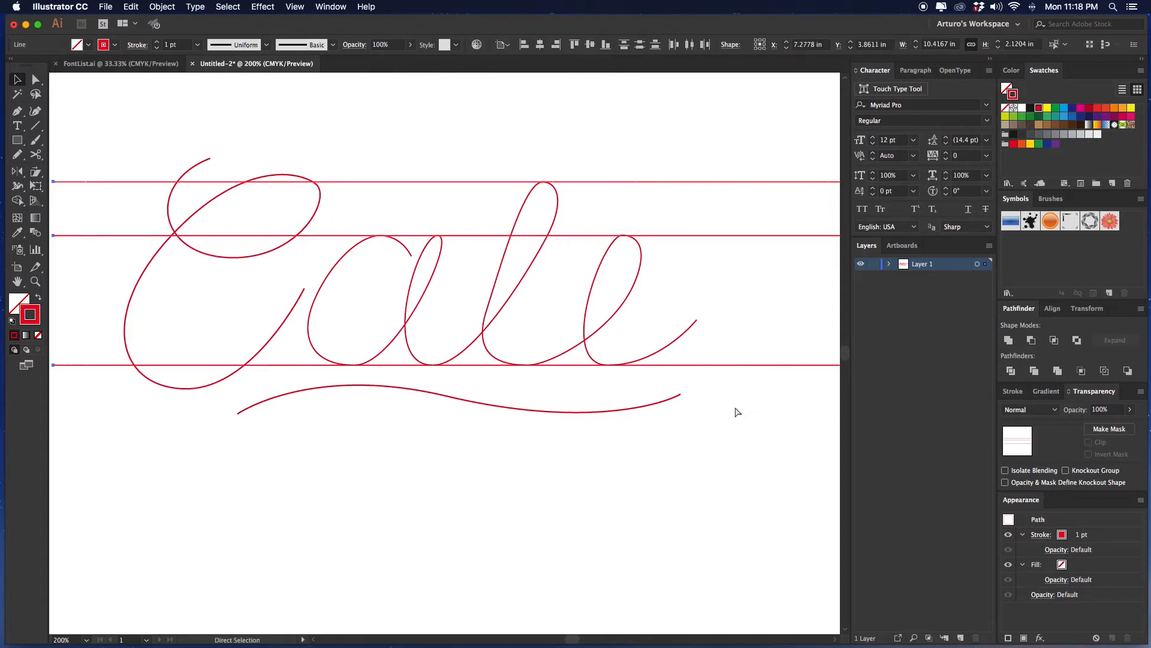
pyautogui.click(890, 264)
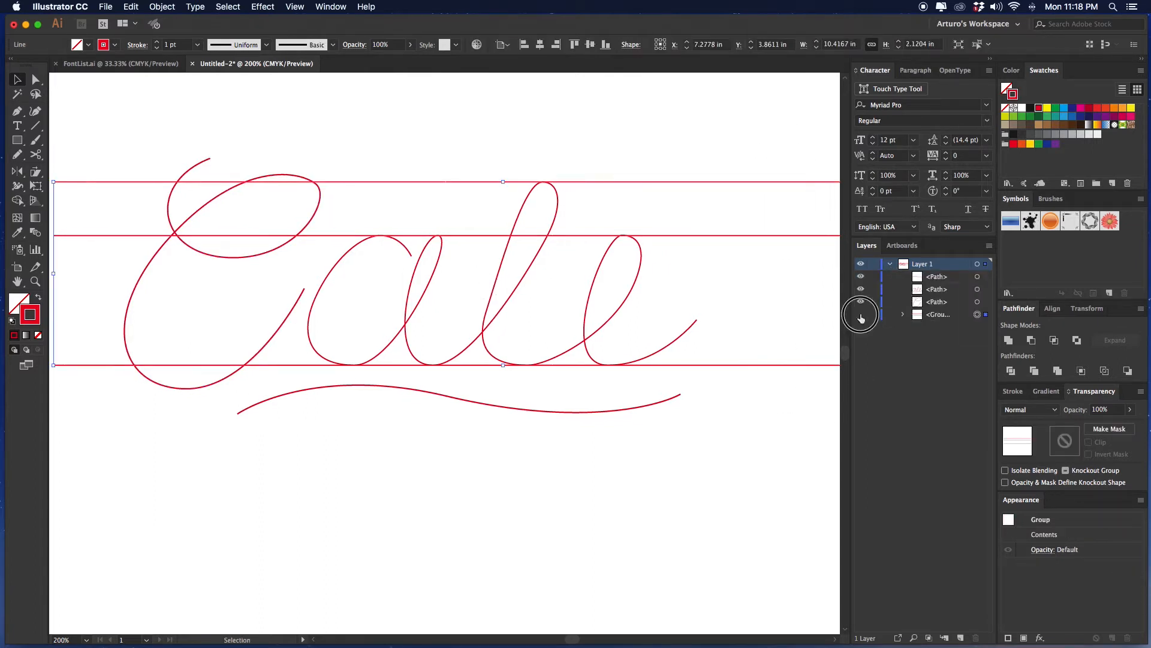
pyautogui.press('Delete')
pyautogui.press('super+minus')
pyautogui.moveTo(704, 288); pyautogui.dragTo(748, 288)
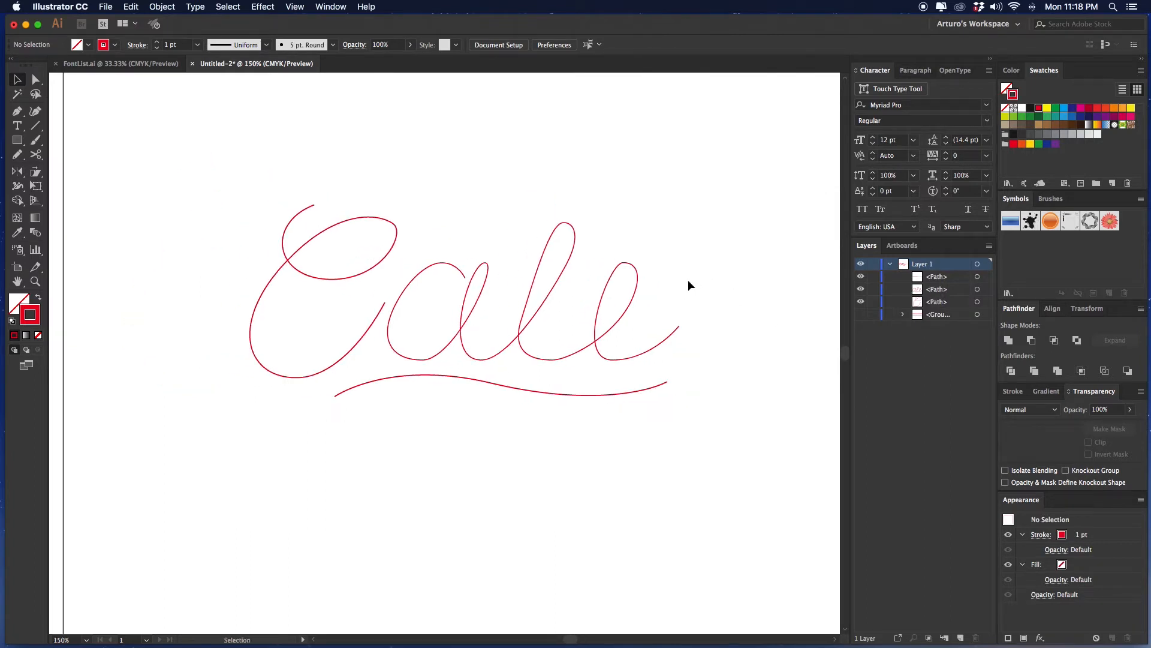
# Draw a circle about 0.56 in wide above the C and give it a red fill without a stroke
pyautogui.moveTo(585, 188); pyautogui.dragTo(577, 291)
pyautogui.click(18, 141)
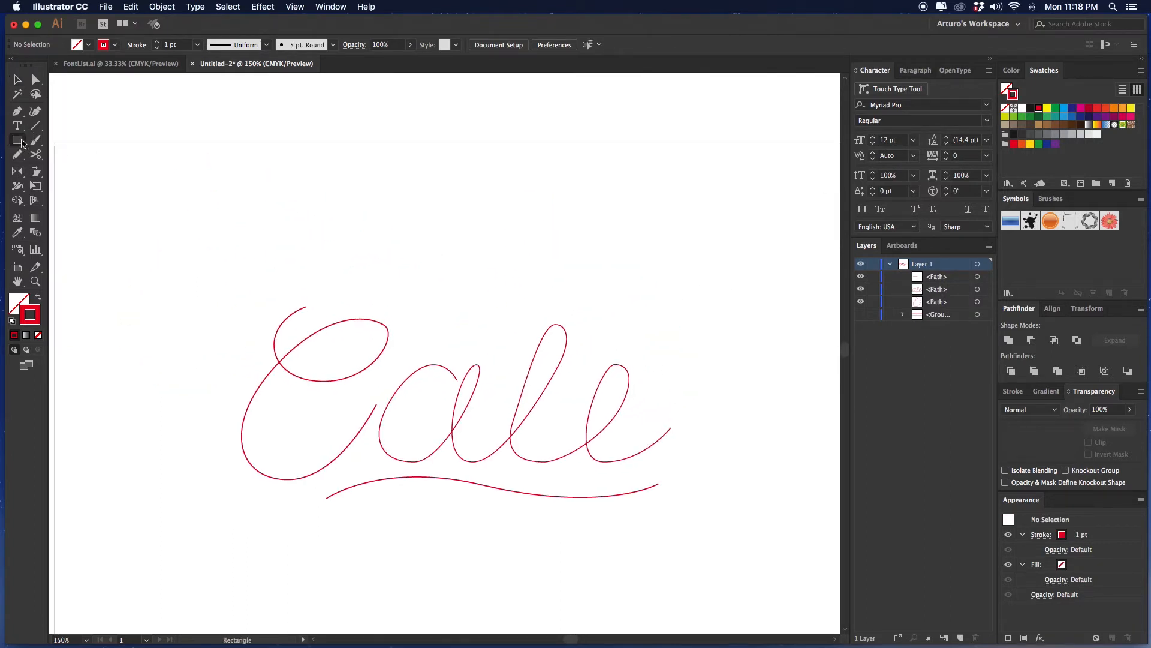
pyautogui.click(17, 140)
pyautogui.moveTo(17, 140); pyautogui.dragTo(60, 168)
pyautogui.moveTo(232, 196)
pyautogui.mouseDown()
pyautogui.moveTo(268, 233)
pyautogui.moveTo(307, 186)
pyautogui.mouseUp()
pyautogui.scroll(-2, 312, 228)
pyautogui.press('v')
pyautogui.hotkey('shift', 'x')
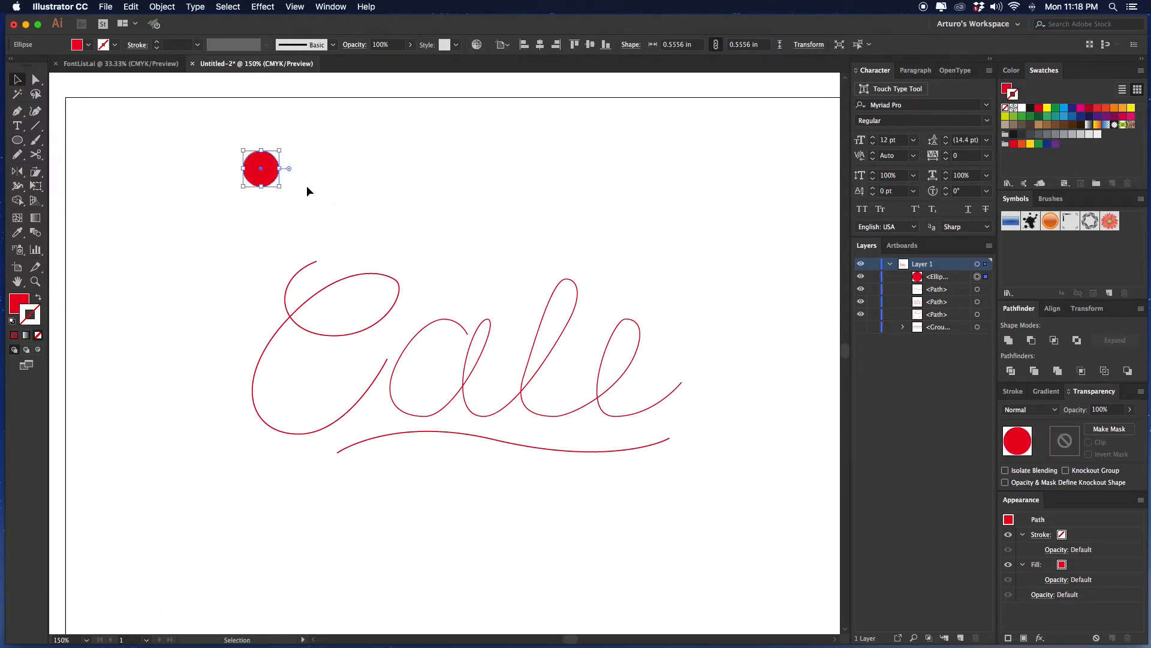
pyautogui.press('super+equal')
pyautogui.moveTo(438, 370); pyautogui.dragTo(283, 199)
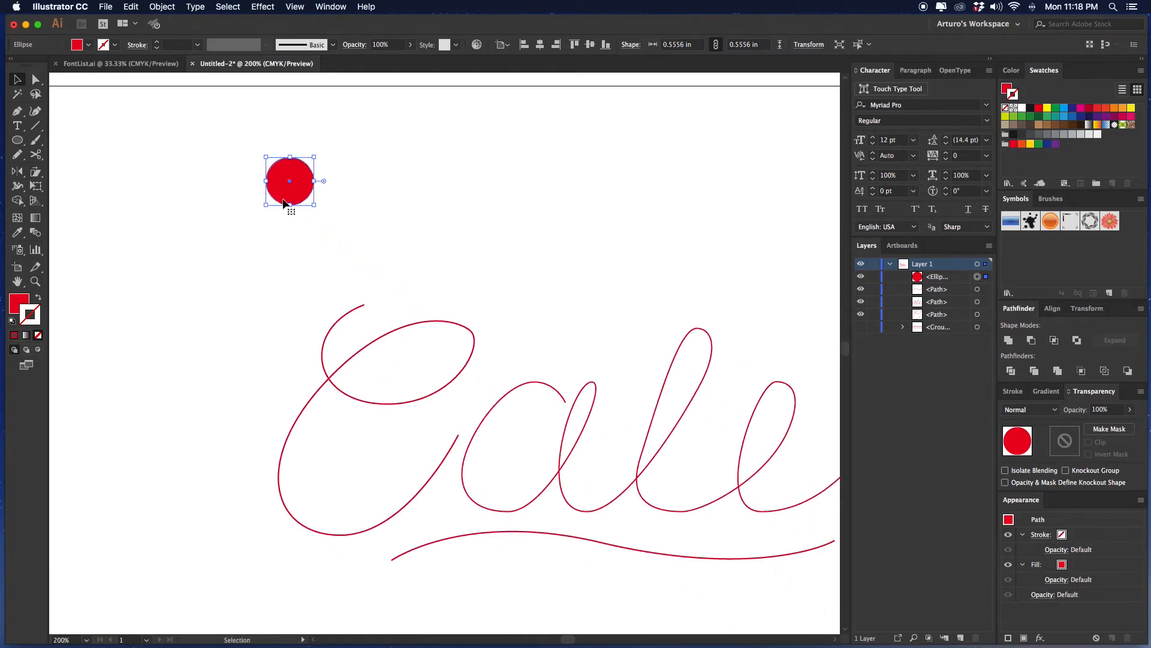
pyautogui.hotkey('shift', 'x')
pyautogui.hotkey('shift', 'x')
pyautogui.hotkey('shift', 'x')
pyautogui.hotkey('shift', 'x')
pyautogui.moveTo(345, 218); pyautogui.dragTo(309, 191)
pyautogui.click(319, 180)
pyautogui.moveTo(278, 153); pyautogui.dragTo(295, 178)
# Fill the circle with a linear gradient running from light blue to purple and deselect it
pyautogui.press('super+equal')
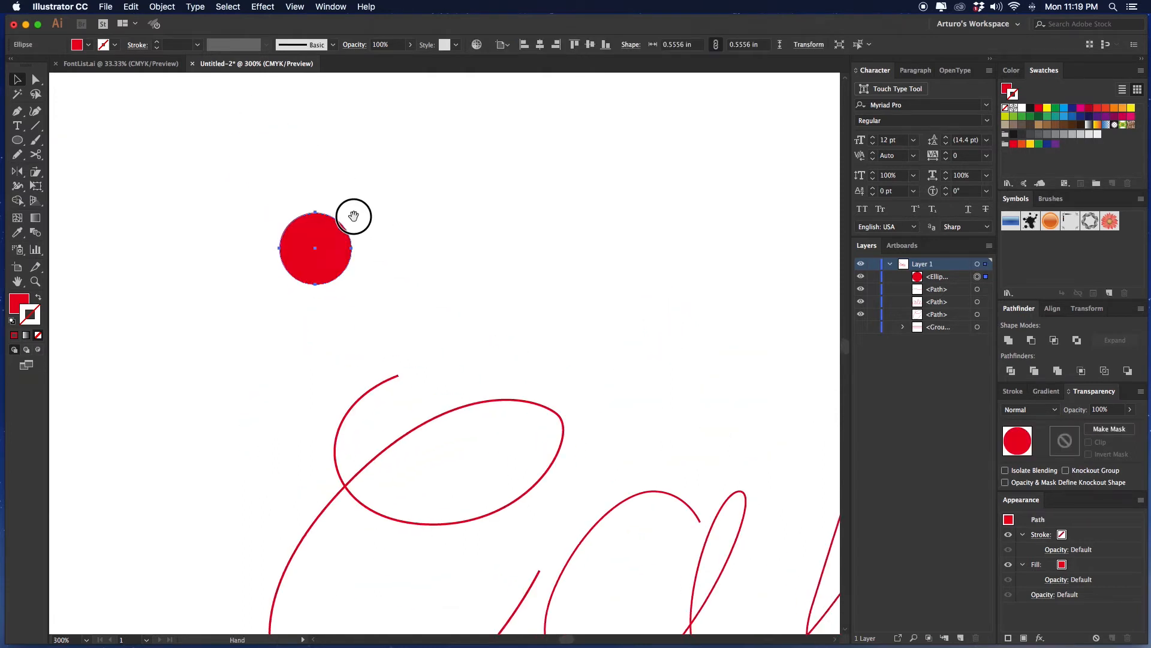
pyautogui.moveTo(353, 216); pyautogui.dragTo(238, 119)
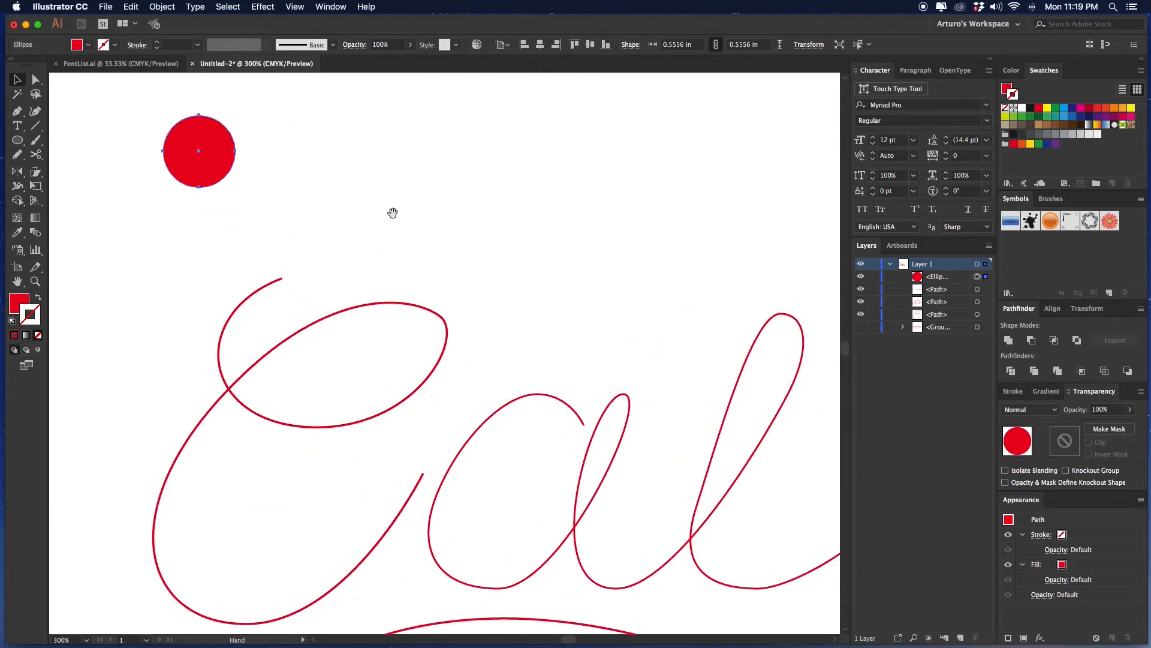
pyautogui.click(1046, 391)
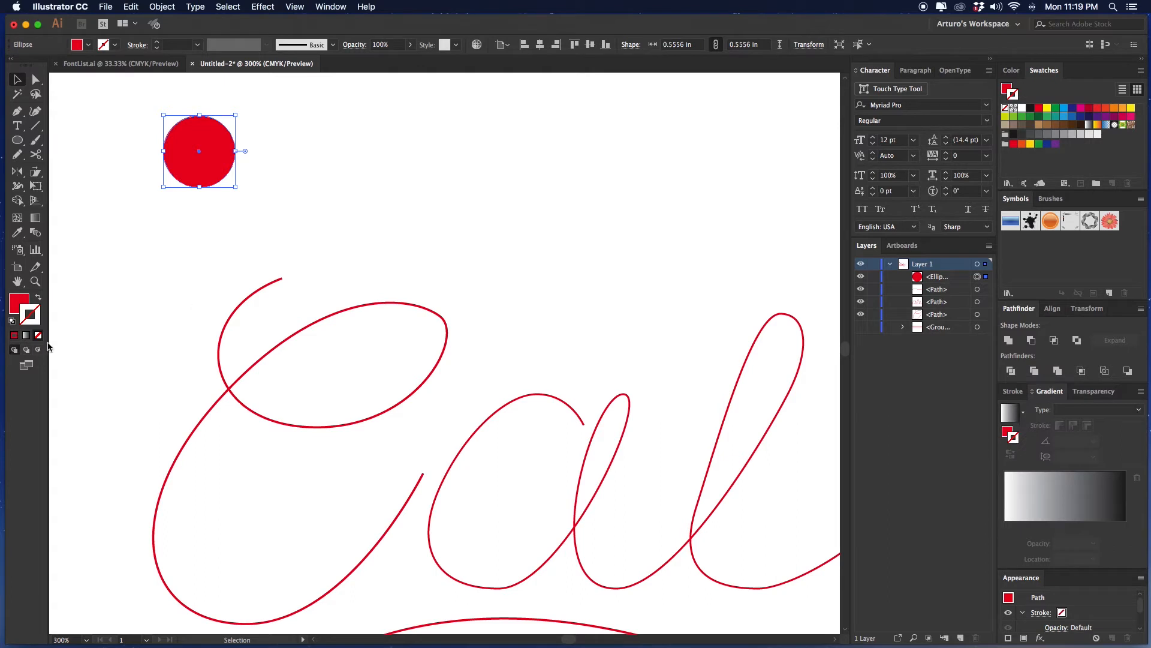
pyautogui.press('x')
pyautogui.click(26, 335)
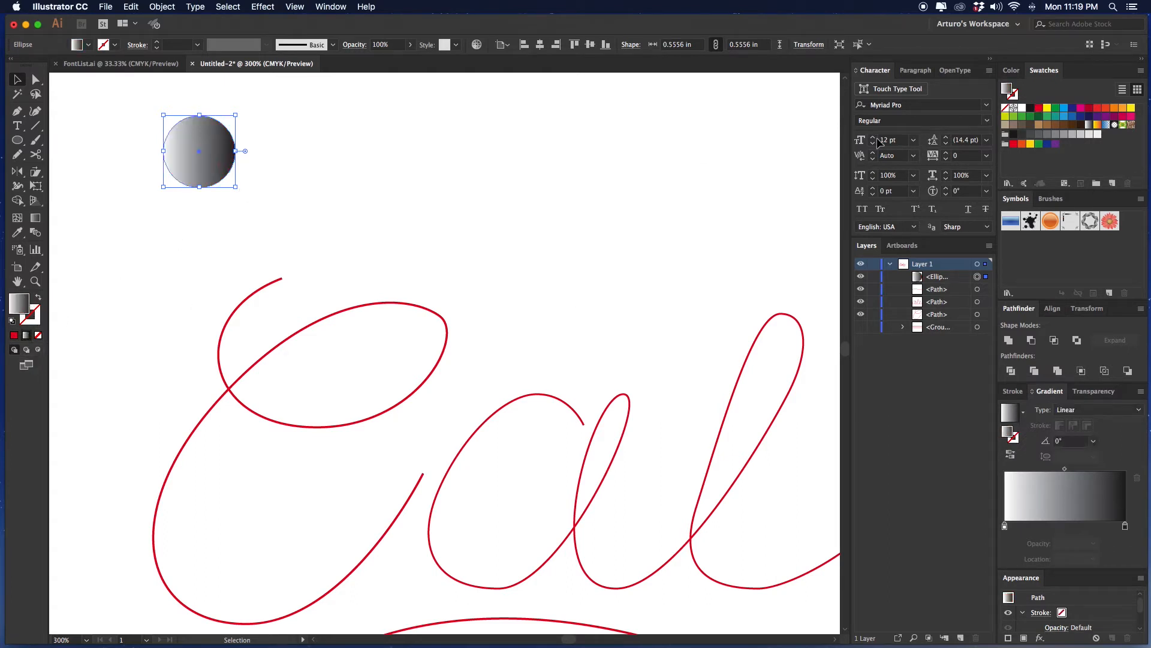
pyautogui.moveTo(1067, 110); pyautogui.dragTo(1005, 526)
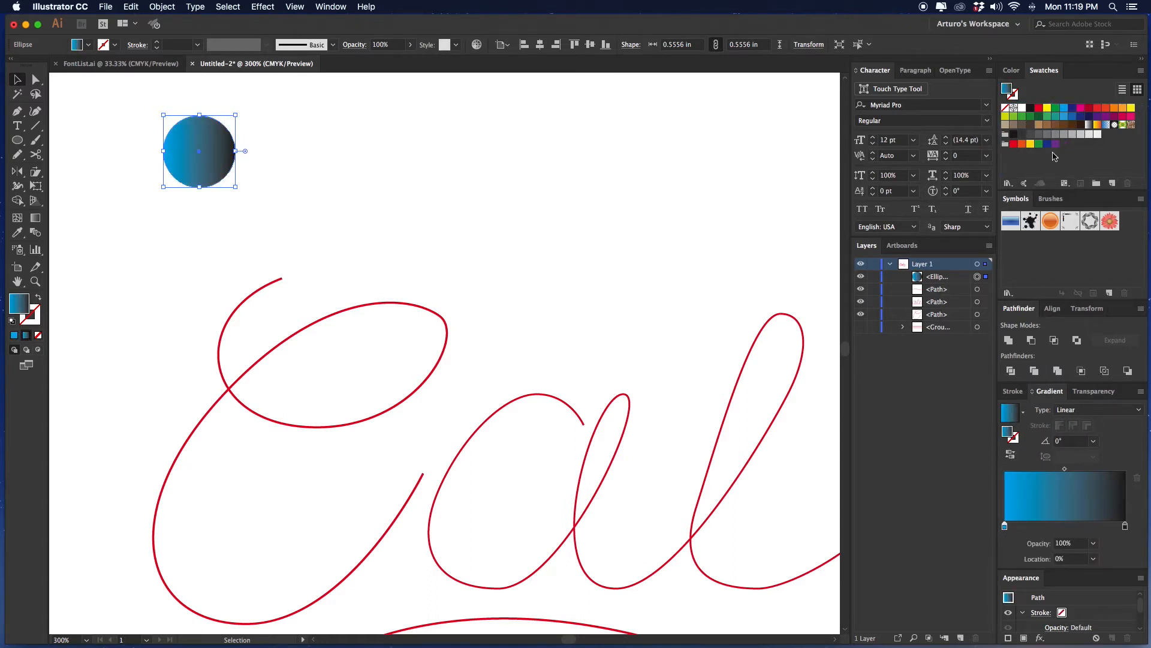
pyautogui.moveTo(1056, 143); pyautogui.dragTo(1125, 525)
pyautogui.click(469, 215)
# Place a copy of the gradient circle level with the original past the e's end and select both circles
pyautogui.press('super+minus')
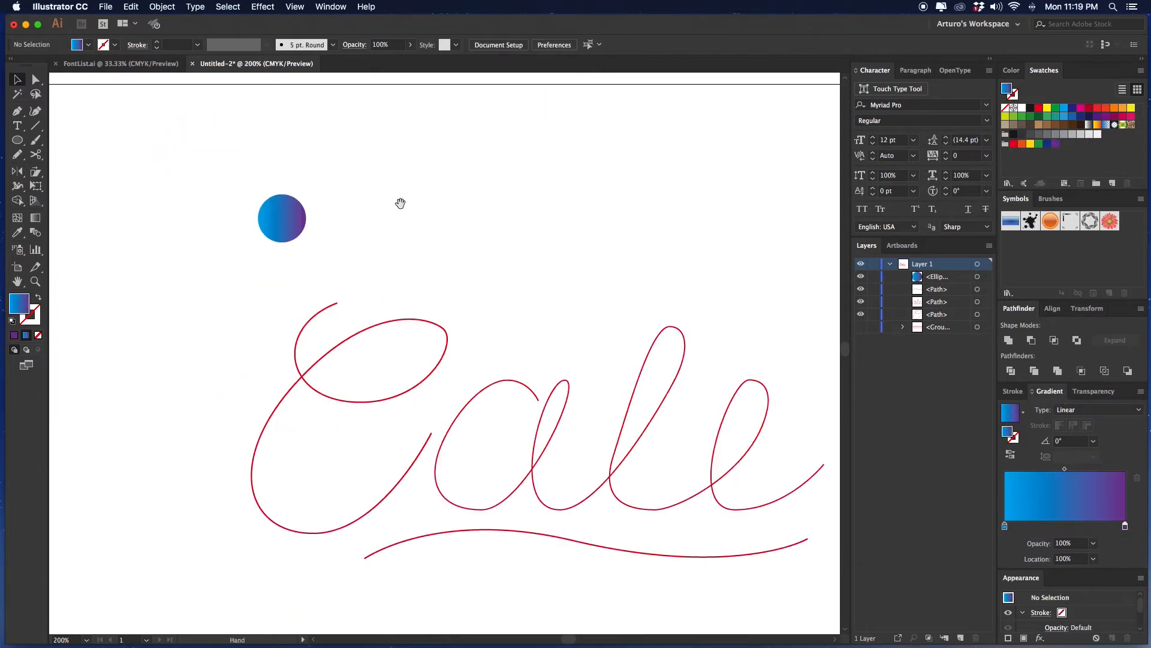
pyautogui.moveTo(401, 204); pyautogui.dragTo(278, 174)
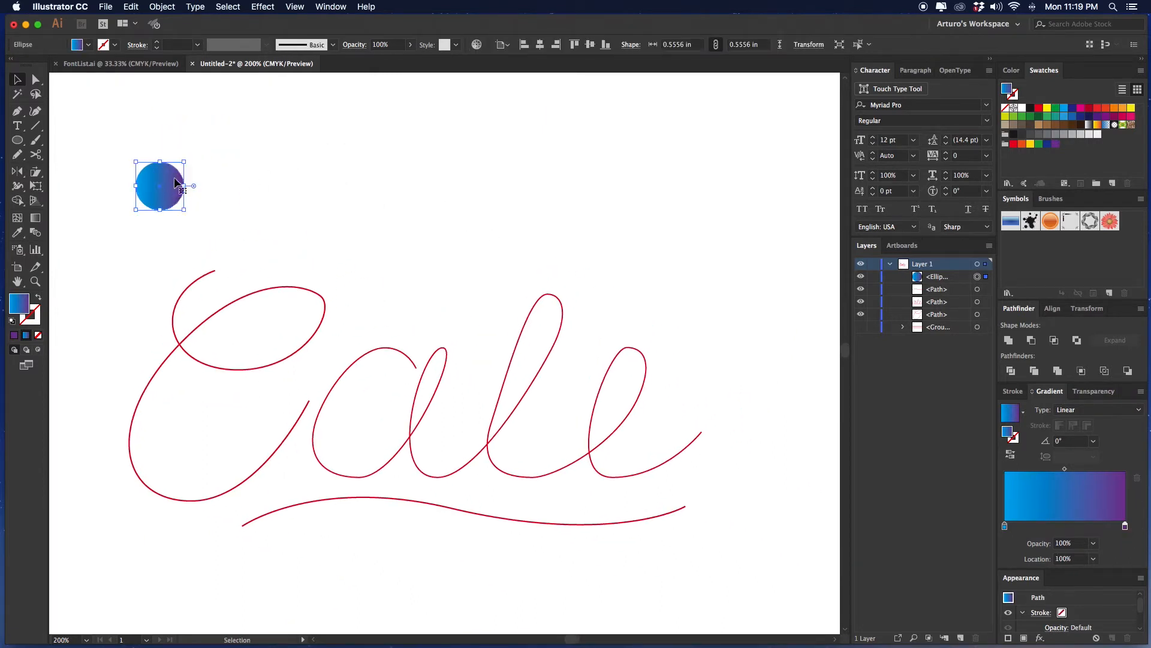
pyautogui.moveTo(178, 183); pyautogui.dragTo(782, 144)
pyautogui.click(236, 164)
pyautogui.click(798, 94)
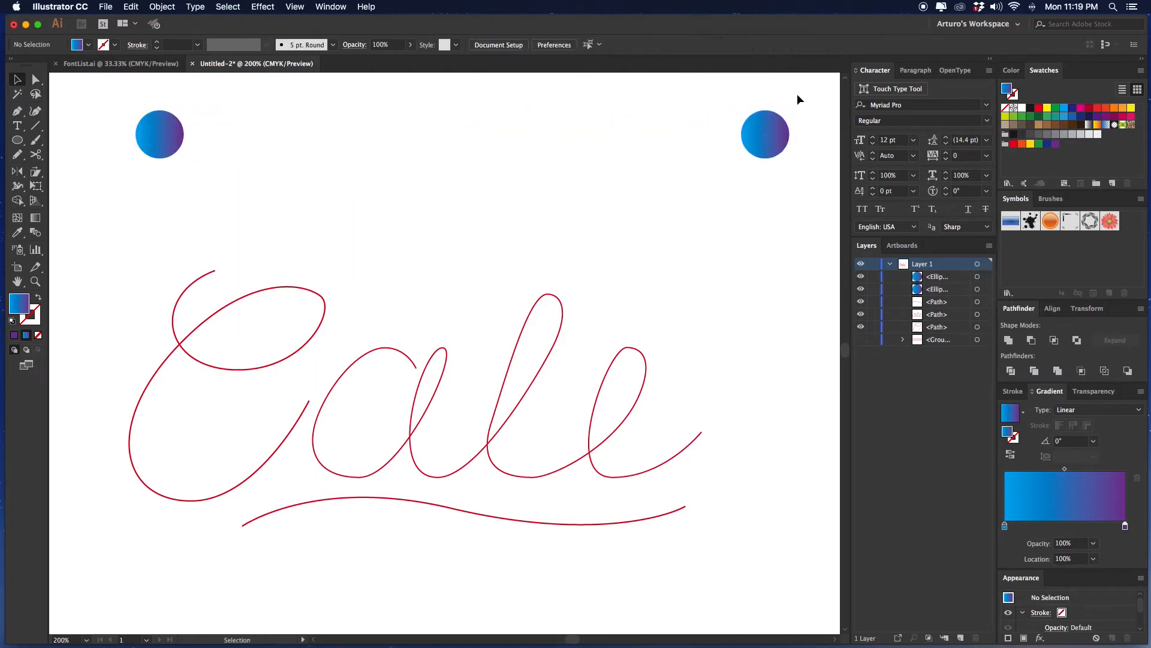
pyautogui.moveTo(798, 93); pyautogui.dragTo(162, 166)
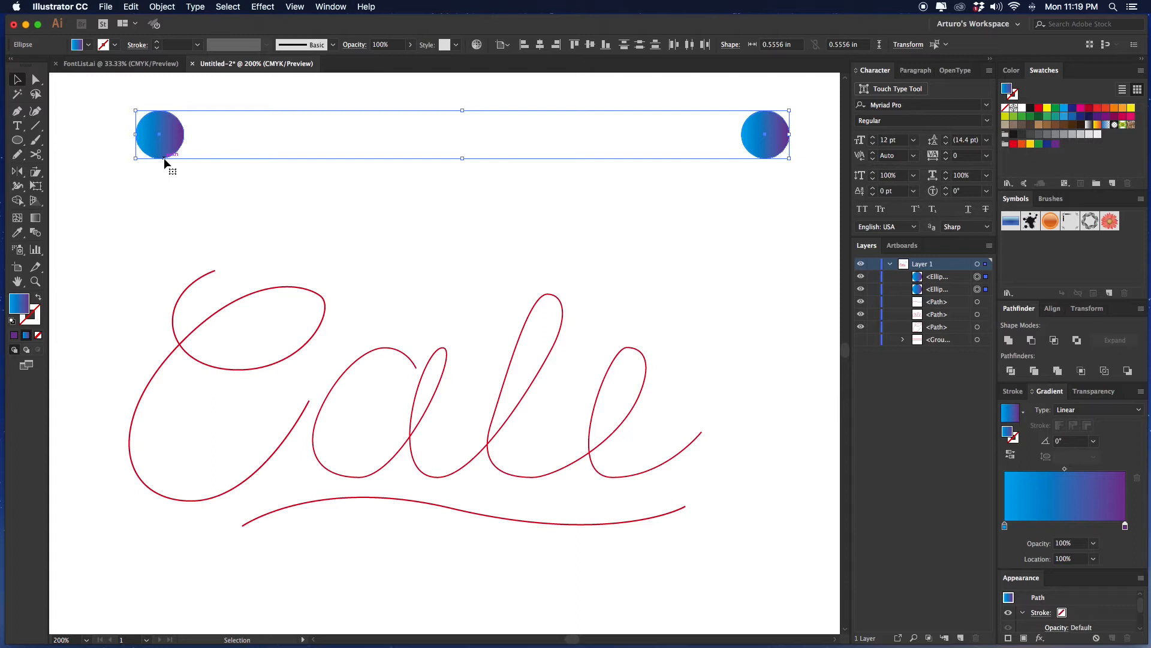
# Try blending the two gradient circles and undo the blend
pyautogui.press('alt+super+b')
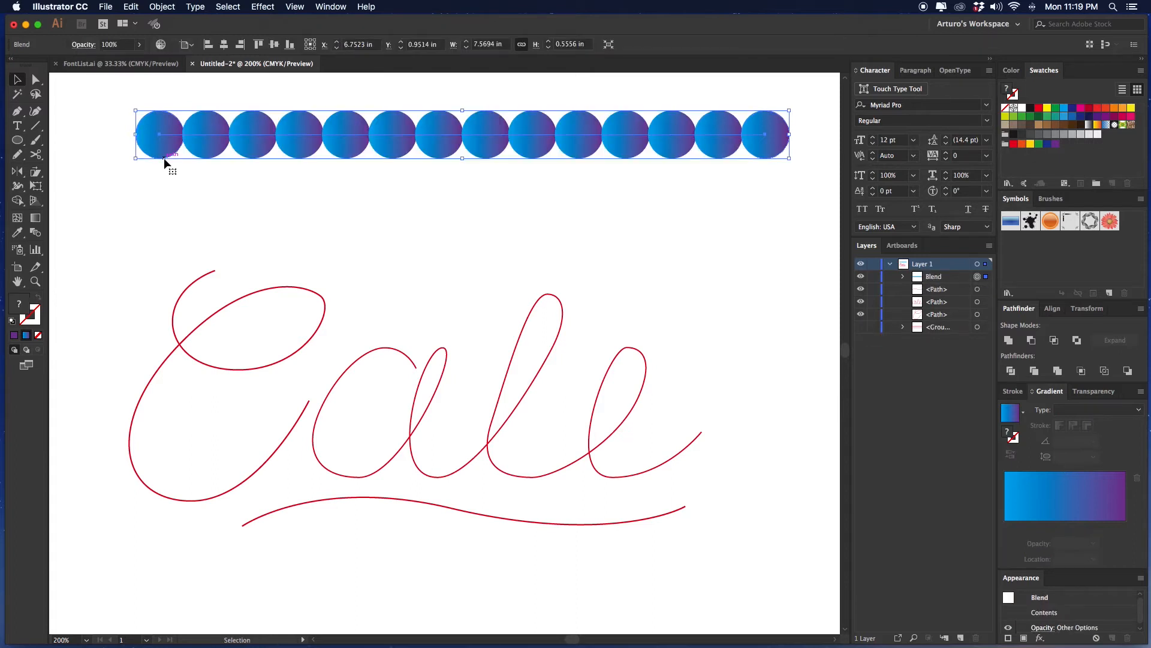
pyautogui.press('super+z')
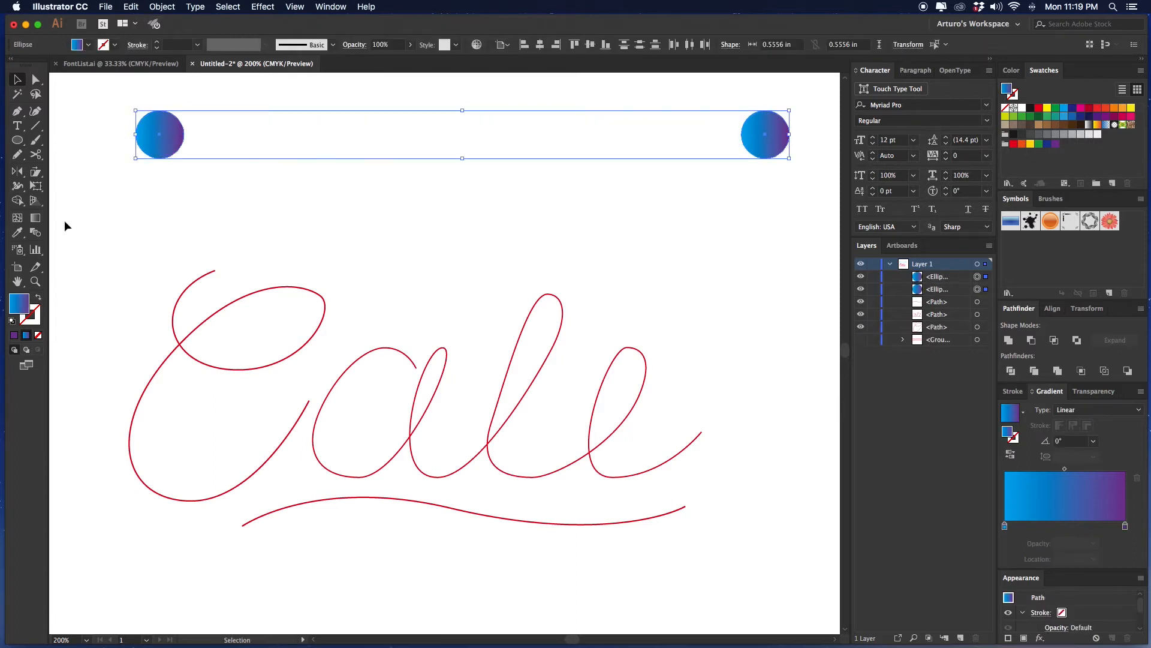
# Make a blend between the two selected gradient circles
pyautogui.click(162, 7)
pyautogui.press('Escape')
pyautogui.click(162, 8)
pyautogui.moveTo(171, 297)
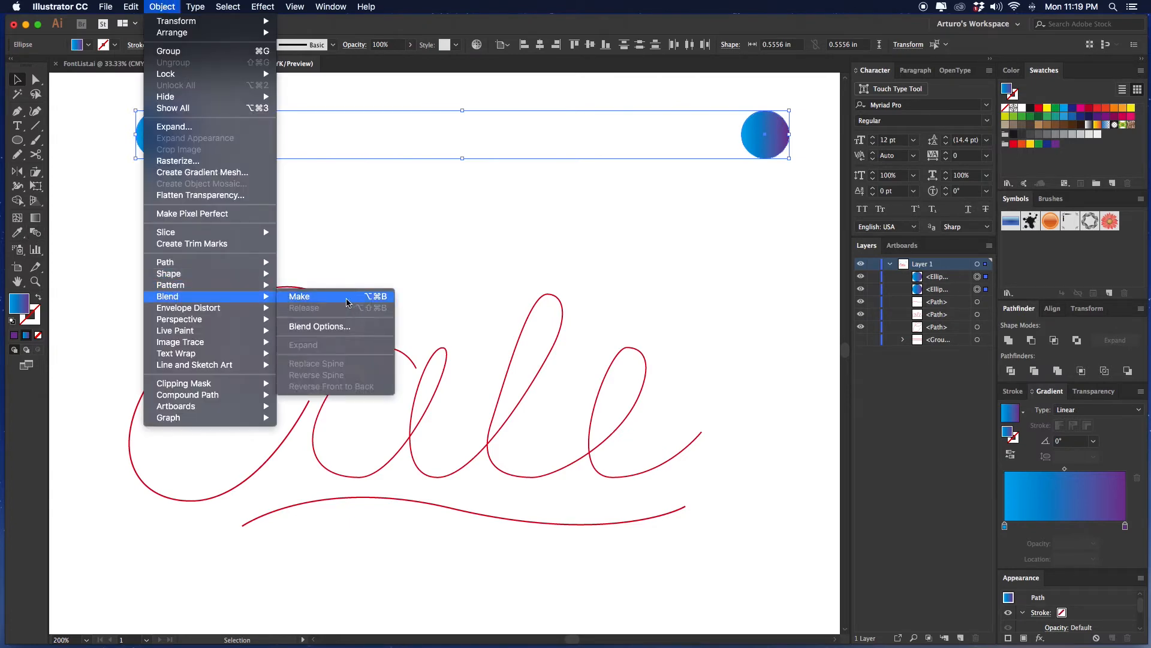
pyautogui.click(305, 298)
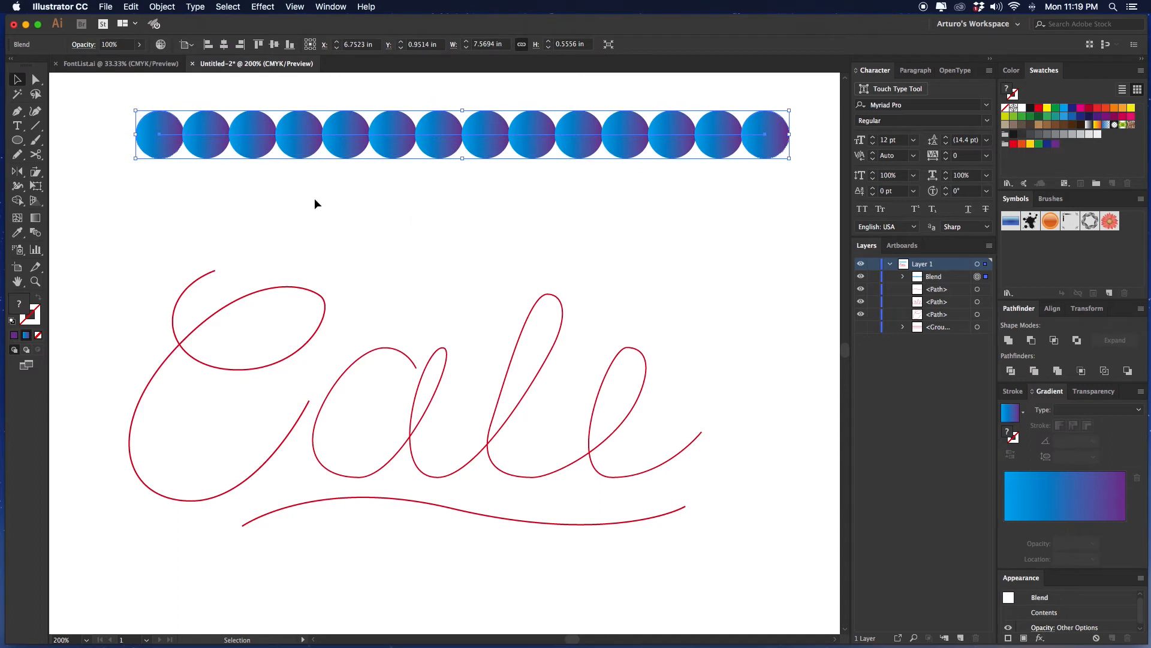
# Set the blend's spacing to 340 specified steps, with the preview turned on
pyautogui.click(38, 235)
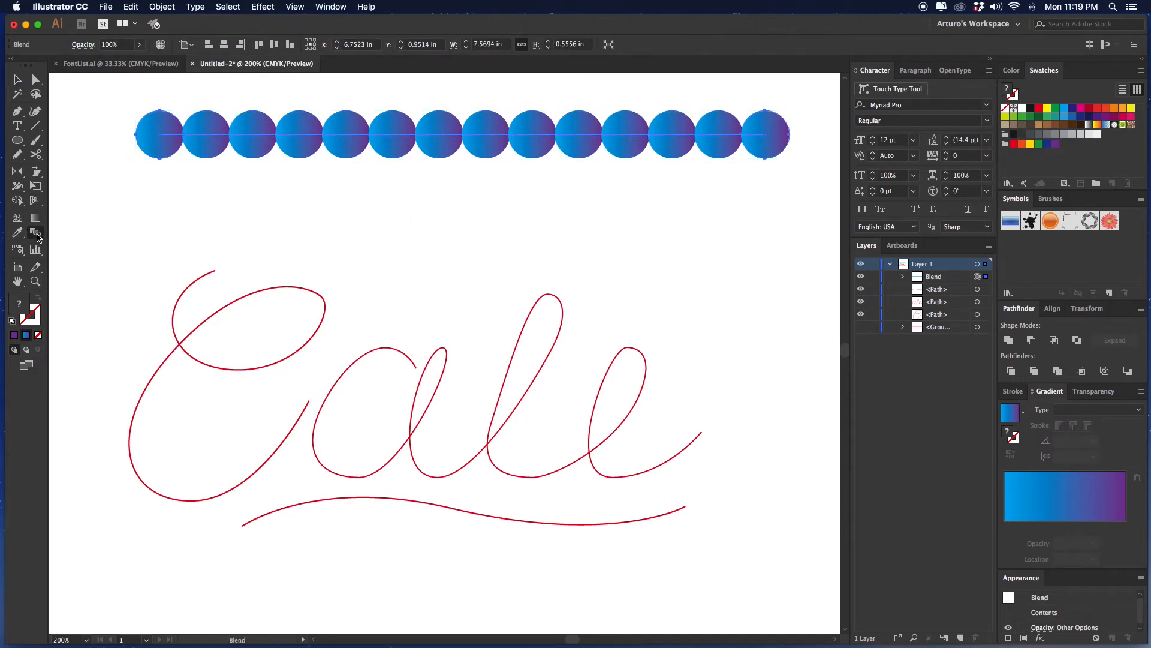
pyautogui.doubleClick(37, 236)
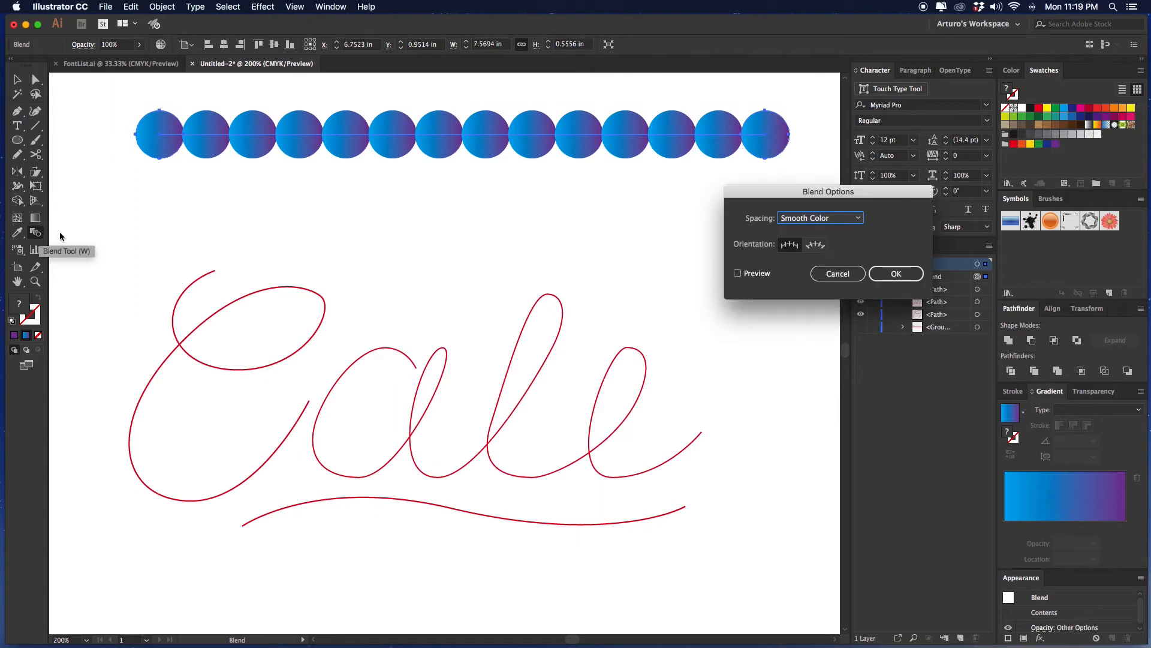
pyautogui.click(754, 275)
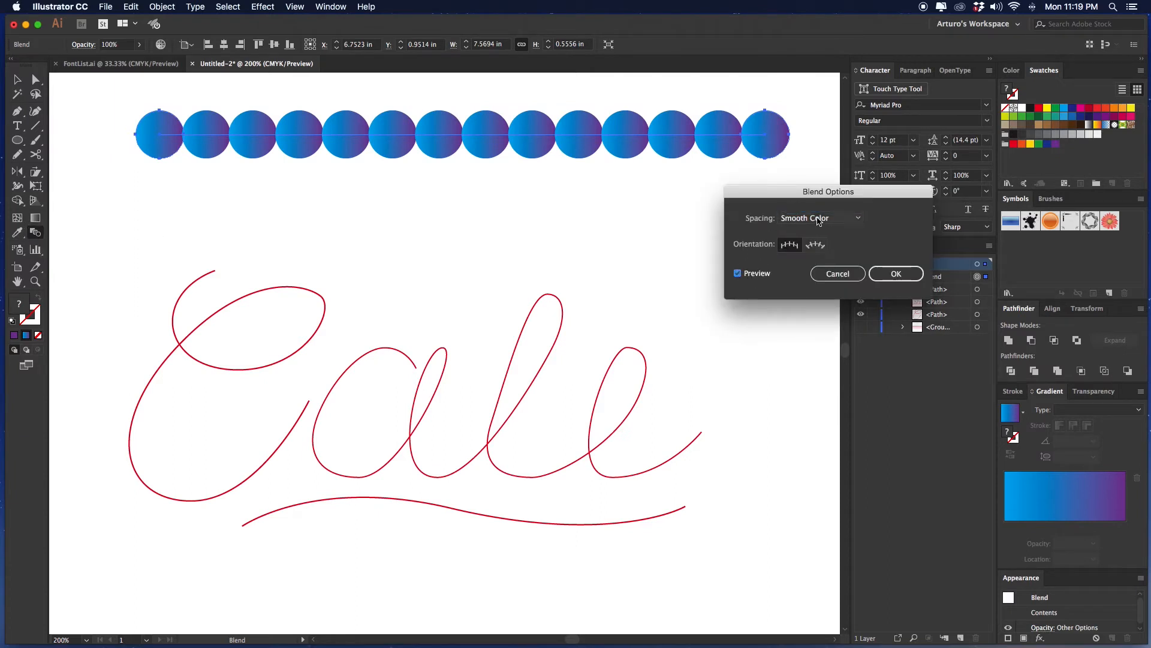
pyautogui.click(831, 218)
pyautogui.click(859, 238)
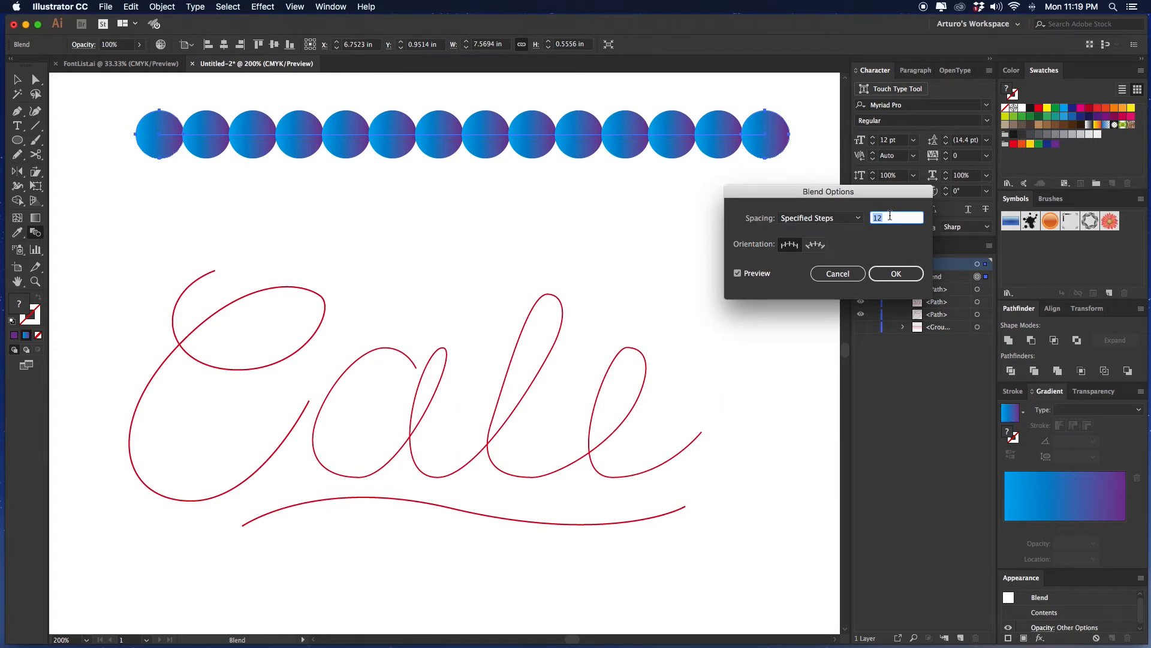
pyautogui.hotkey('shift', 'Up')
pyautogui.hotkey('shift', 'Up')
pyautogui.hotkey('shift', 'Up')
pyautogui.hotkey('shift', 'Up')
pyautogui.hotkey('shift', 'Up')
pyautogui.hotkey('shift', 'Up')
pyautogui.hotkey('shift', 'Up')
pyautogui.hotkey('shift', 'Up')
pyautogui.hotkey('shift', 'Up')
pyautogui.hotkey('shift', 'Up')
pyautogui.hotkey('shift', 'Up')
pyautogui.hotkey('shift', 'Up')
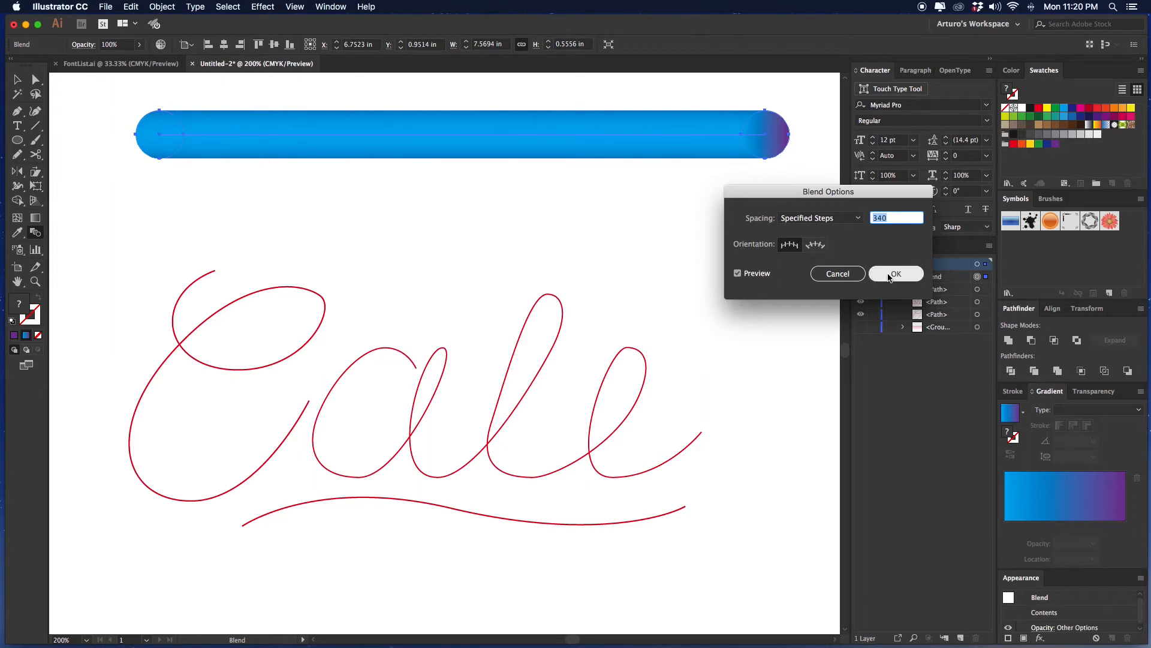
pyautogui.click(890, 274)
pyautogui.press('v')
pyautogui.click(586, 232)
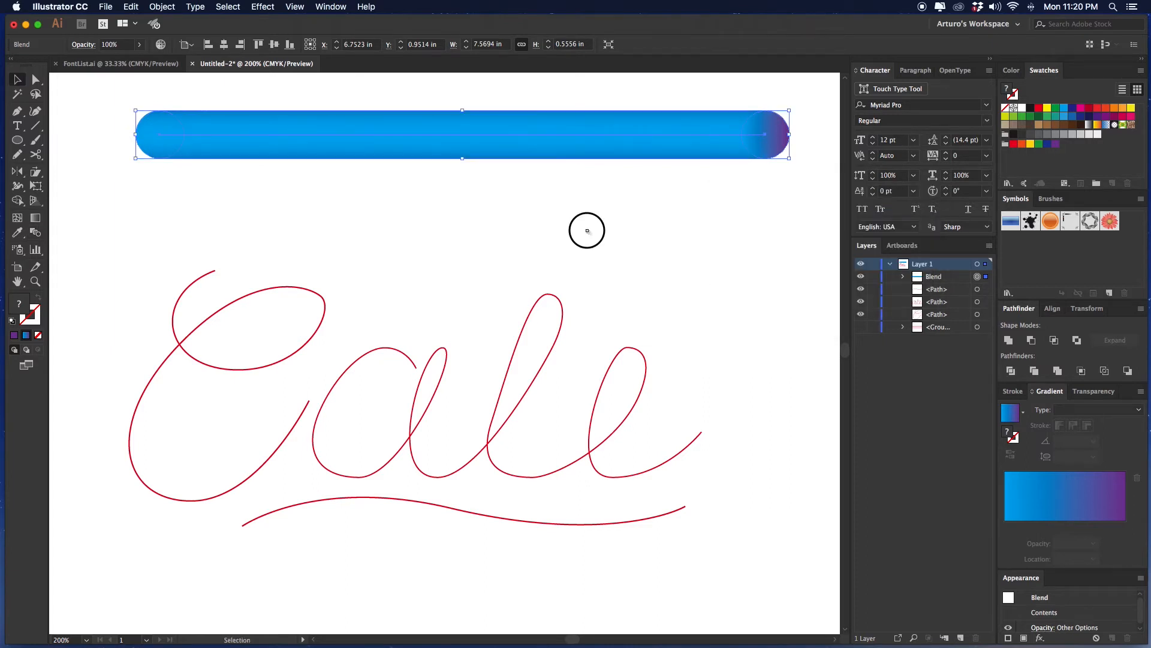
# Move the blended bar up near the artboard's upper edge and place a copy about 1 in directly below it
pyautogui.scroll(2, 552, 210)
pyautogui.moveTo(521, 164); pyautogui.dragTo(521, 114)
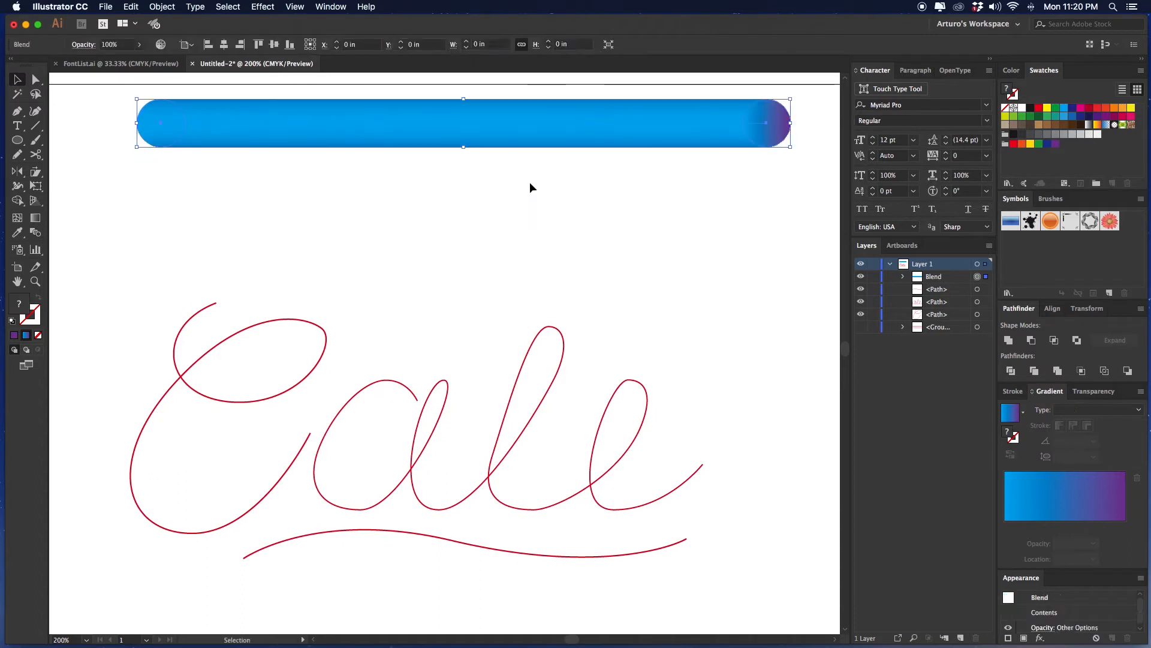
pyautogui.click(513, 118)
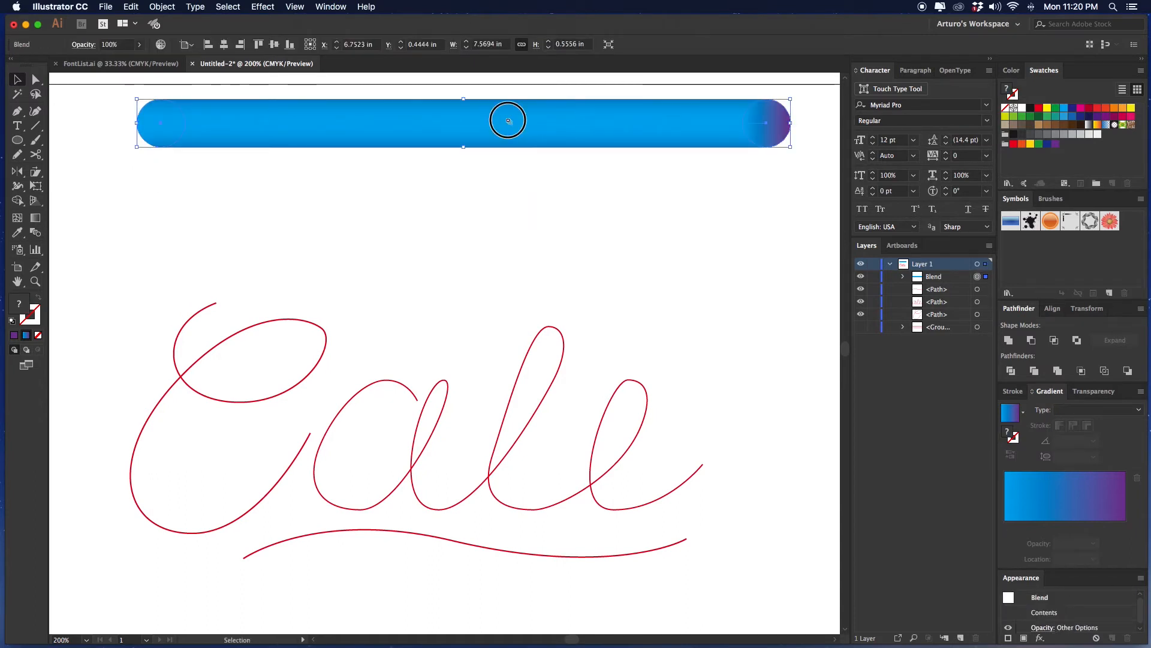
pyautogui.moveTo(508, 120); pyautogui.dragTo(509, 206)
pyautogui.click(485, 243)
pyautogui.moveTo(403, 267); pyautogui.dragTo(447, 179)
pyautogui.scroll(1, 438, 278)
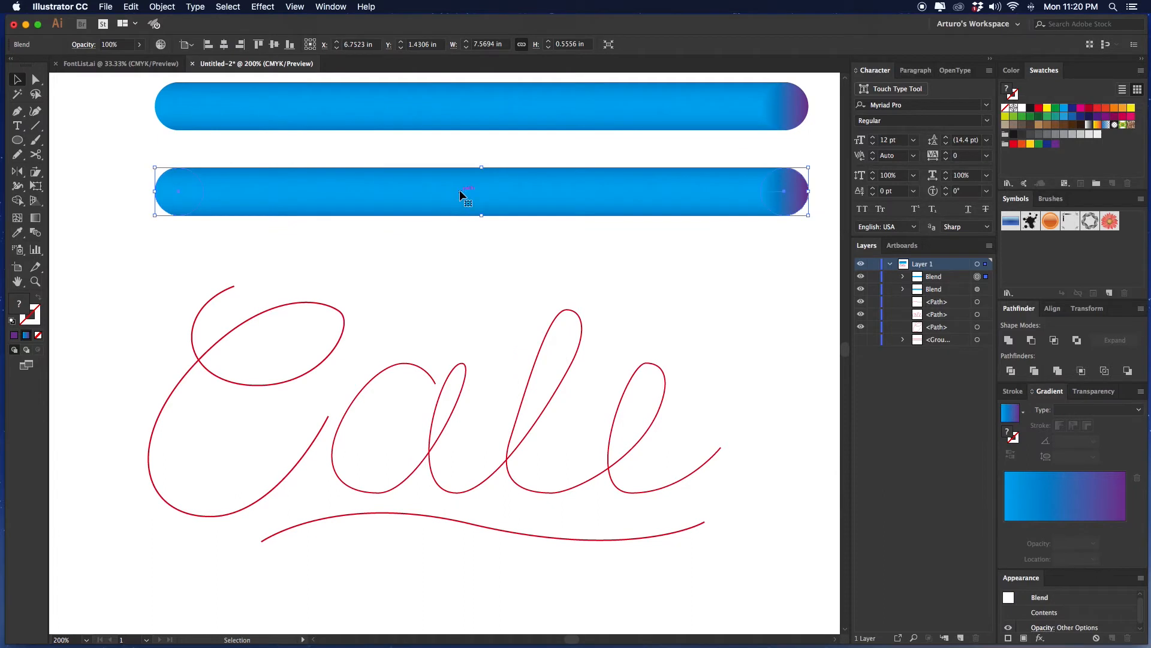
# Replace the spine of the copied blend with the C path and deselect the result
pyautogui.moveTo(567, 221); pyautogui.dragTo(534, 226)
pyautogui.hscroll(-1, 378, 244)
pyautogui.keyDown('shift'); pyautogui.click(197, 350); pyautogui.keyUp('shift')
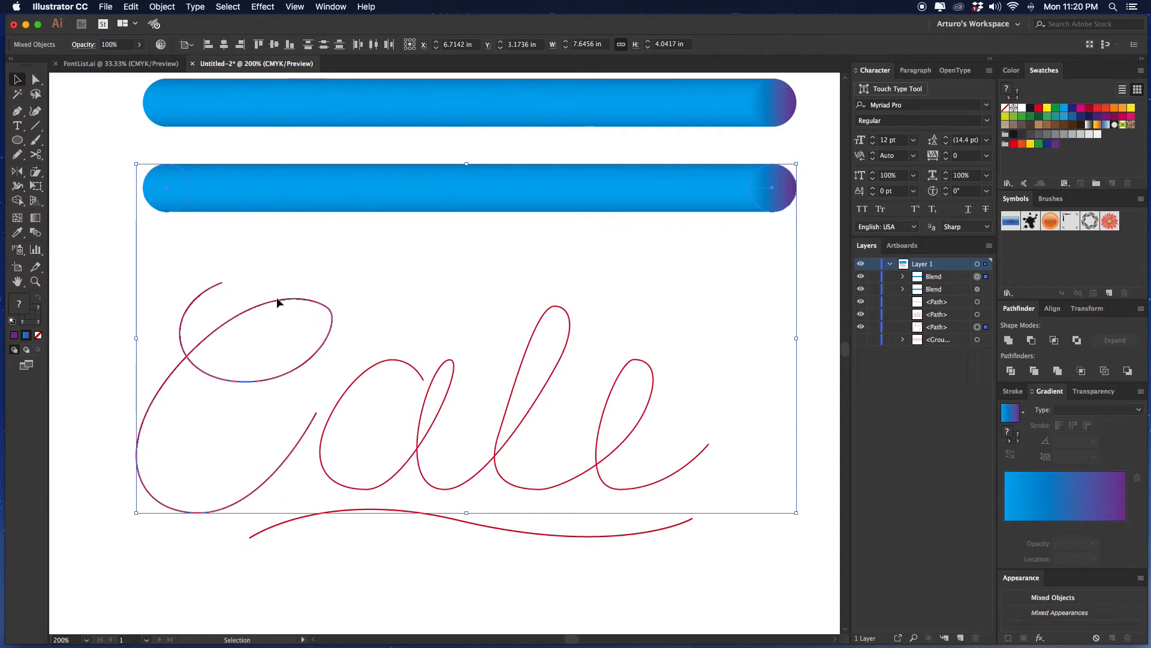
pyautogui.click(162, 6)
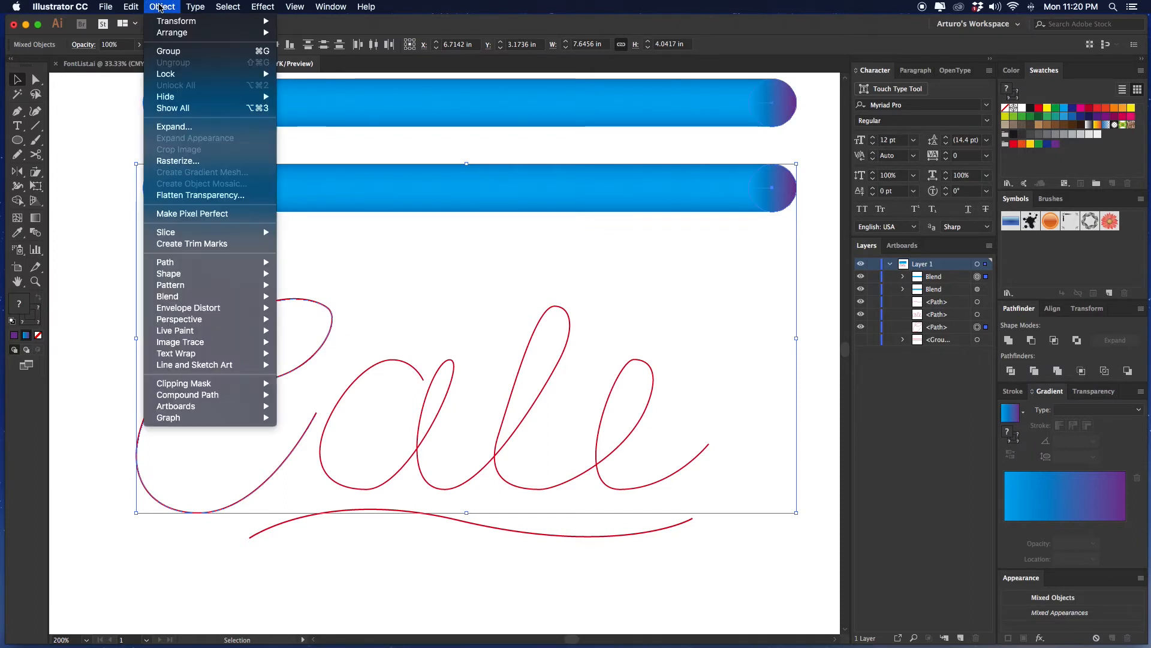
pyautogui.moveTo(186, 300)
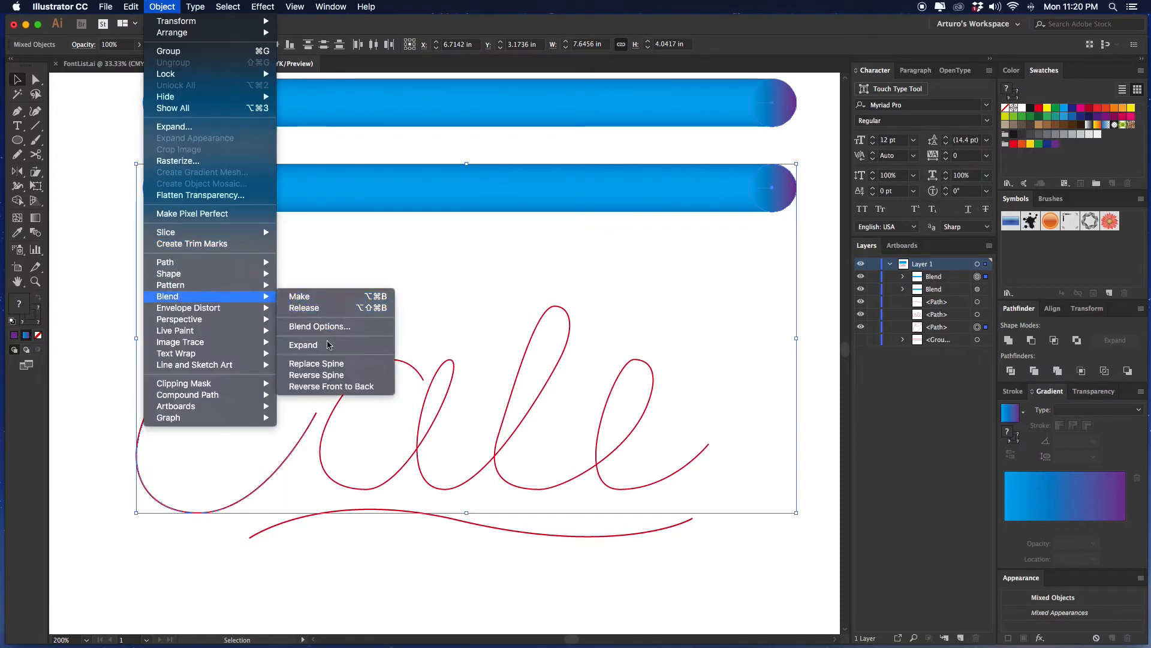
pyautogui.click(327, 367)
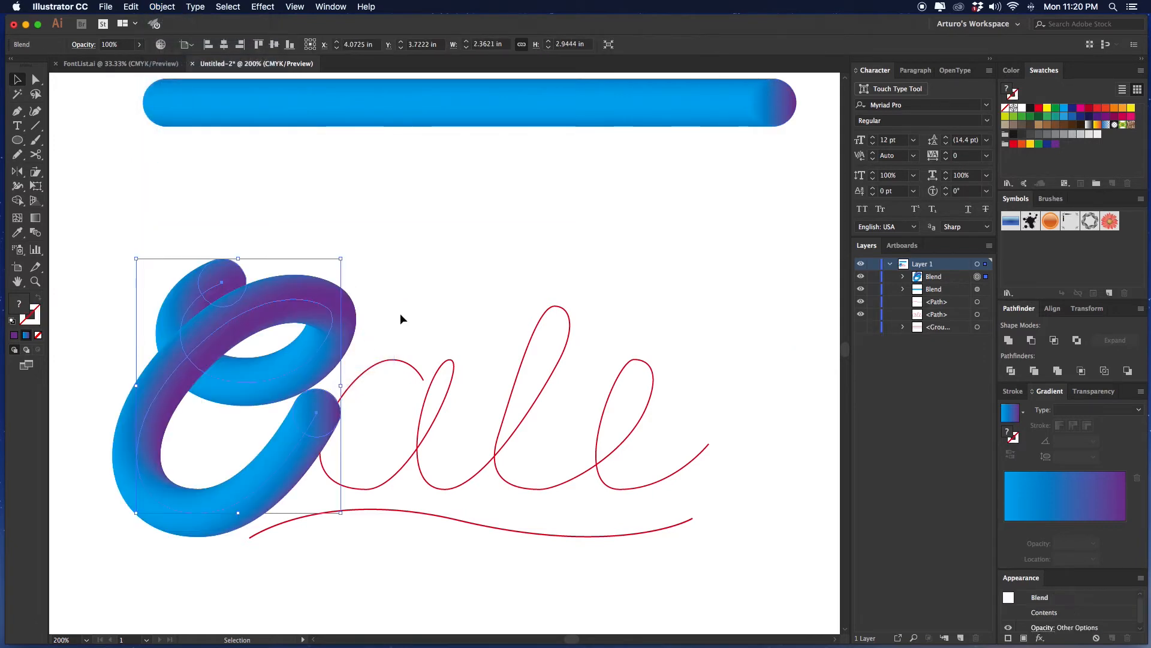
pyautogui.click(445, 283)
# Place another copy of the blended bar about 0.87 in directly below the original
pyautogui.moveTo(424, 297); pyautogui.dragTo(352, 363)
pyautogui.click(329, 292)
pyautogui.click(455, 271)
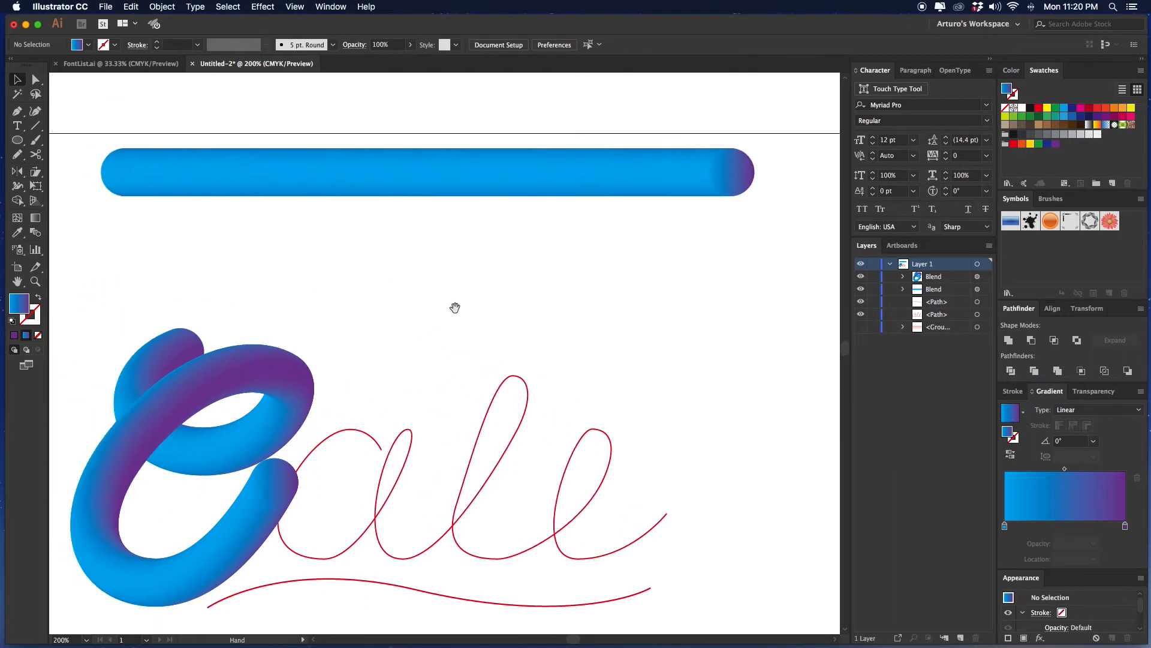
pyautogui.click(438, 177)
pyautogui.moveTo(437, 177); pyautogui.dragTo(438, 246)
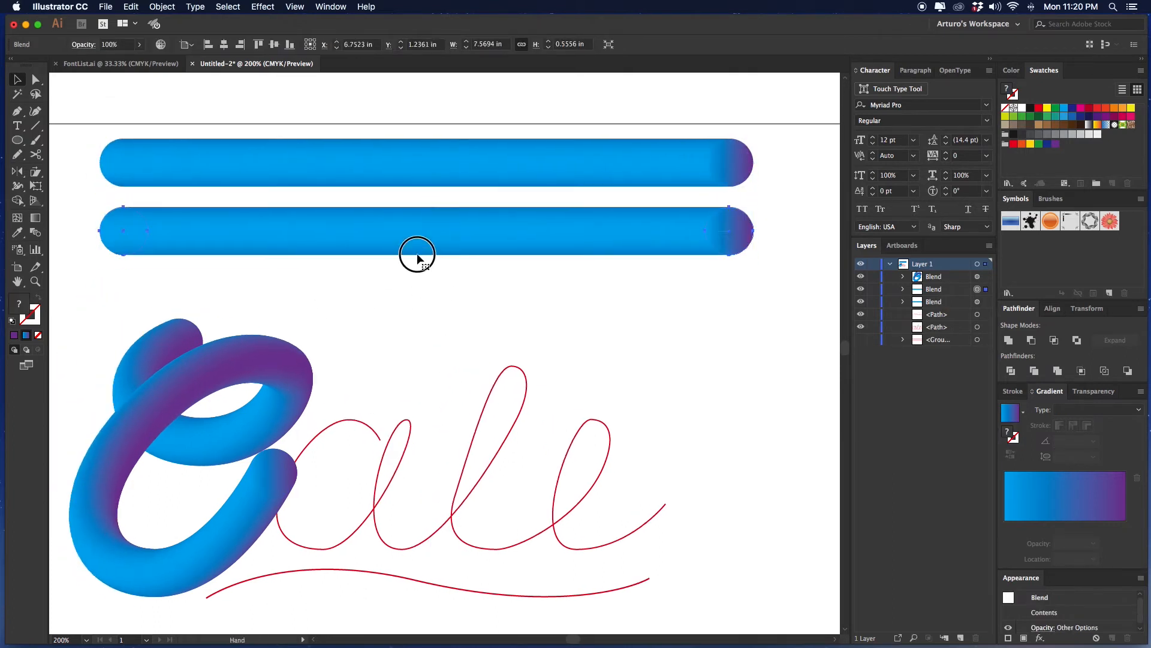
pyautogui.scroll(-3, 480, 270)
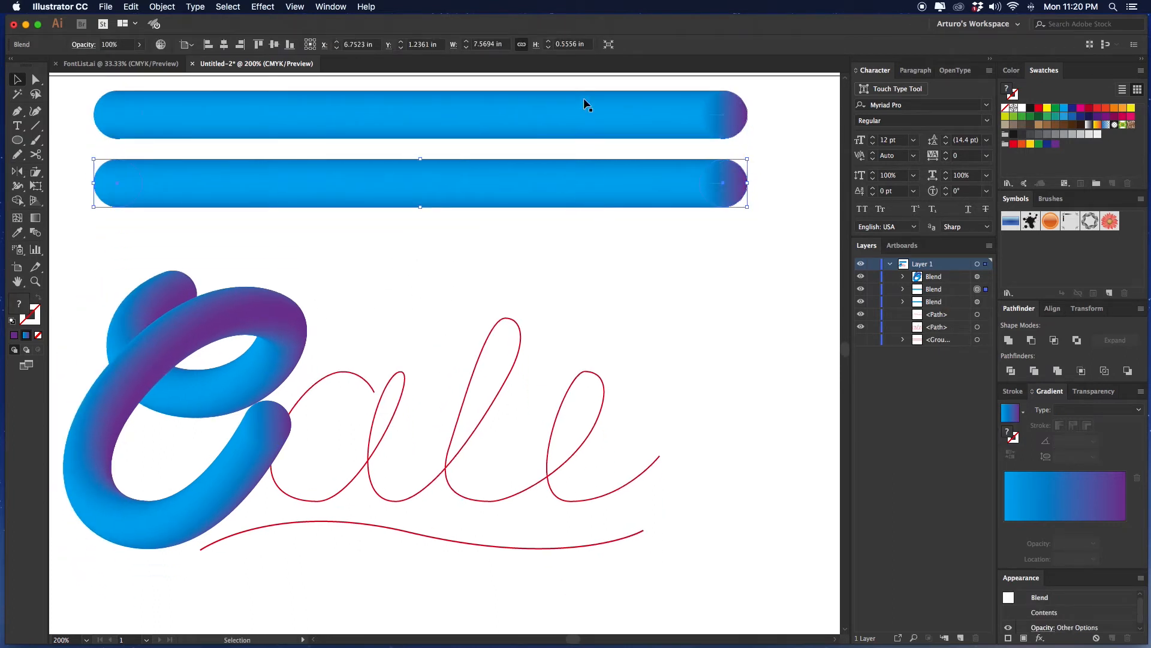
pyautogui.click(501, 187)
pyautogui.moveTo(500, 187); pyautogui.dragTo(502, 194)
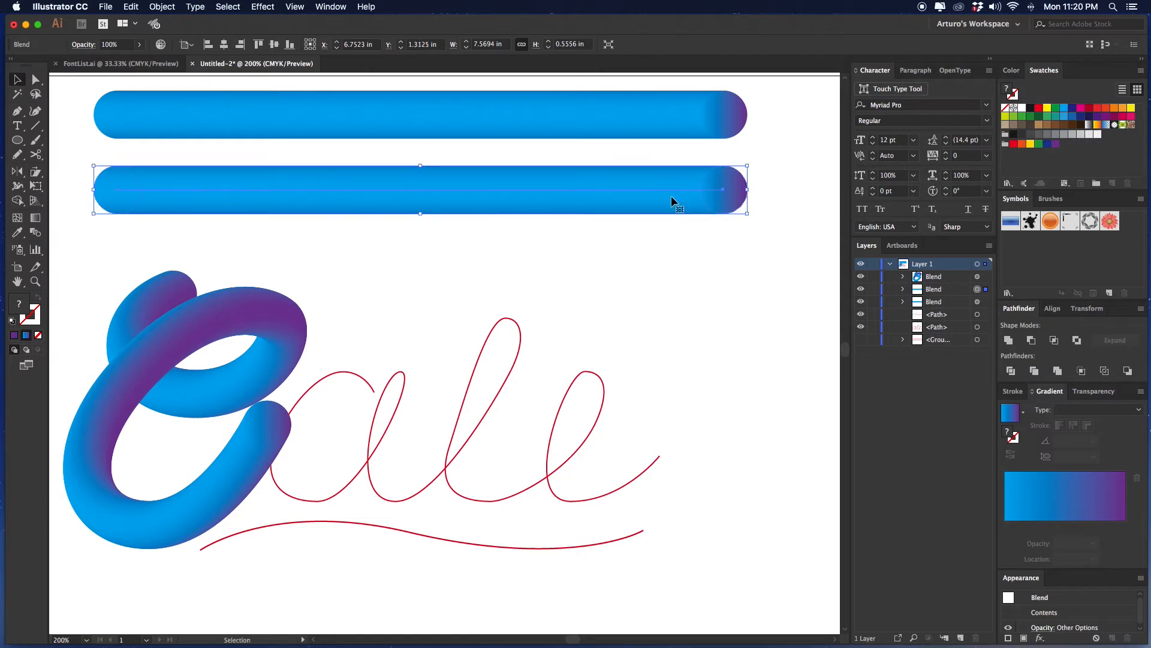
# Replace the spine of the new bar copy with the "ale" lettering path
pyautogui.keyDown('shift'); pyautogui.click(489, 359); pyautogui.keyUp('shift')
pyautogui.hscroll(-1, 432, 326)
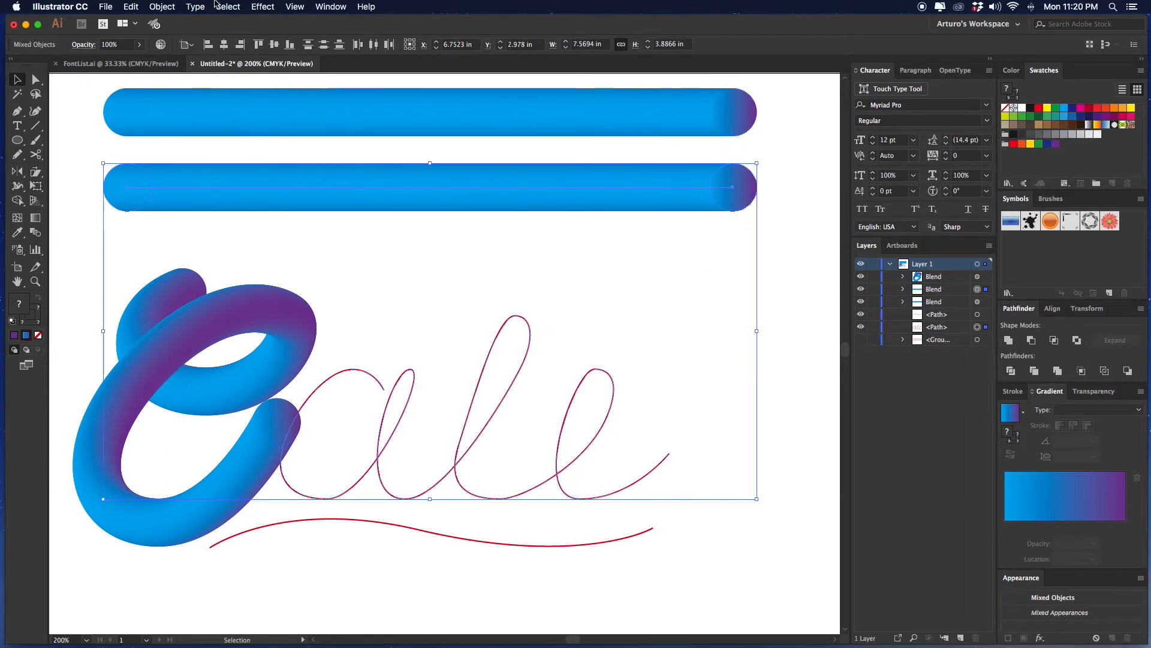
pyautogui.click(153, 9)
pyautogui.moveTo(184, 296)
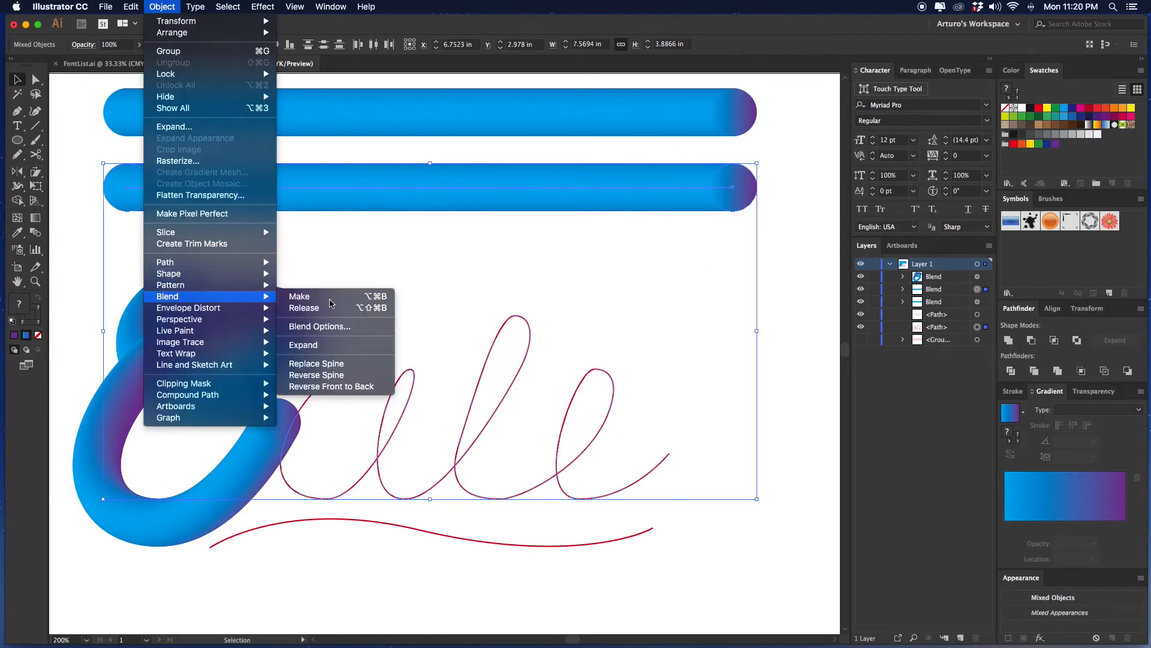
pyautogui.click(323, 363)
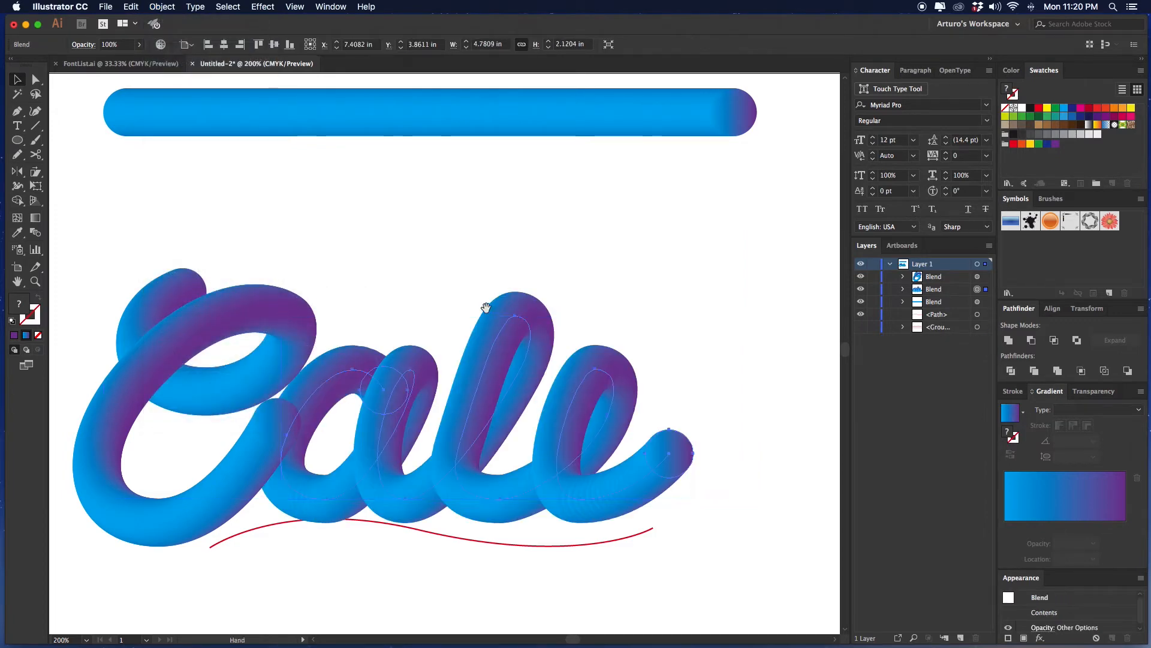
# Replace the spine of the remaining blended bar with the underline path and deselect it
pyautogui.scroll(-1, 501, 240)
pyautogui.click(502, 187)
pyautogui.click(499, 95)
pyautogui.hscroll(-1, 470, 458)
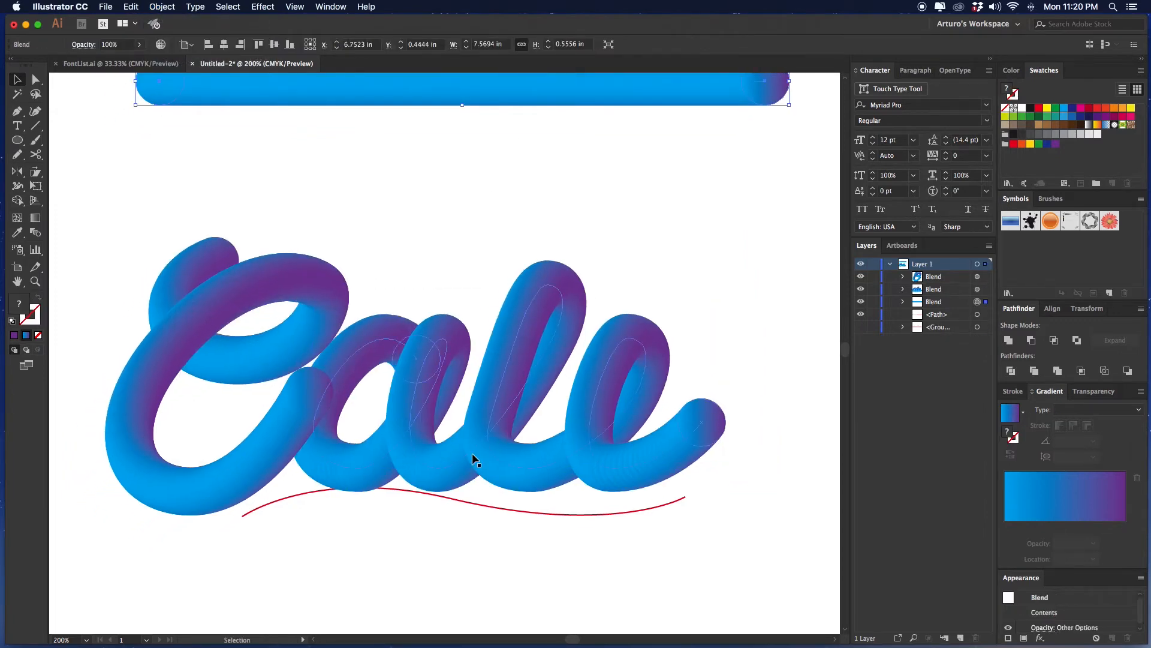
pyautogui.scroll(1, 505, 178)
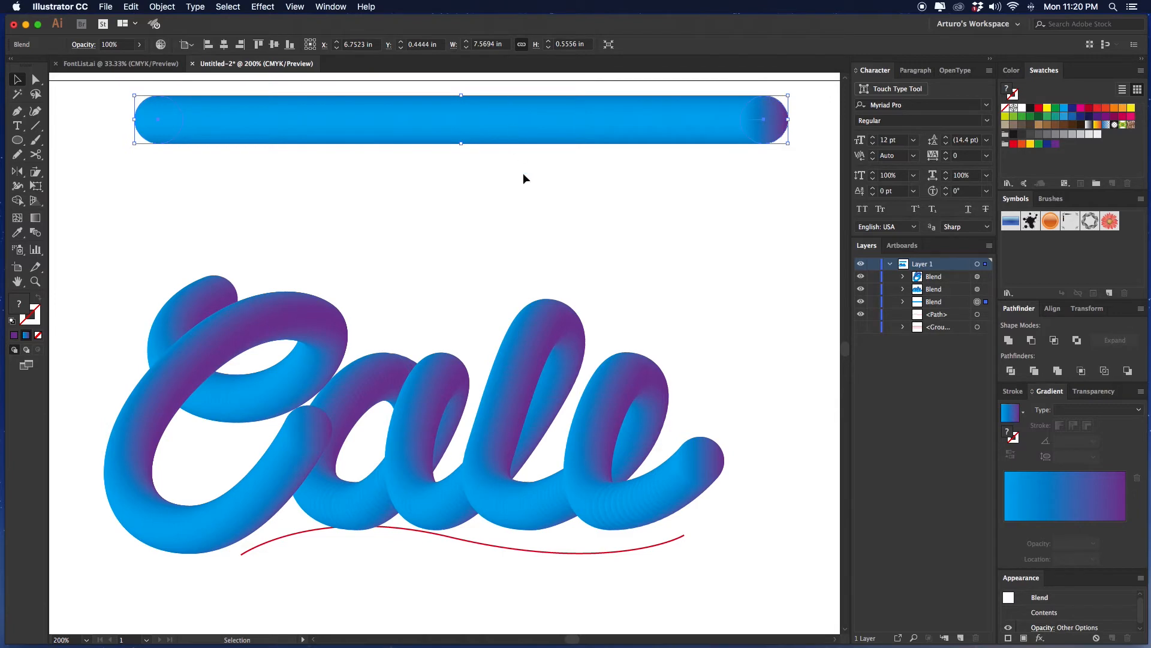
pyautogui.keyDown('shift'); pyautogui.click(514, 549); pyautogui.keyUp('shift')
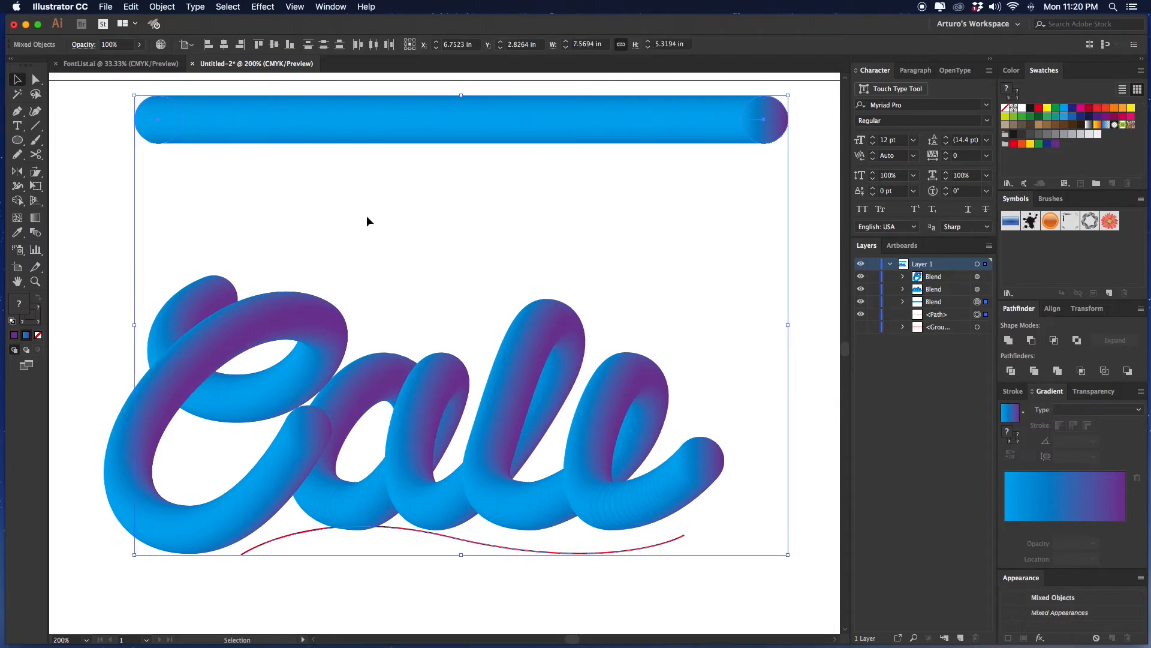
pyautogui.click(166, 7)
pyautogui.moveTo(190, 298)
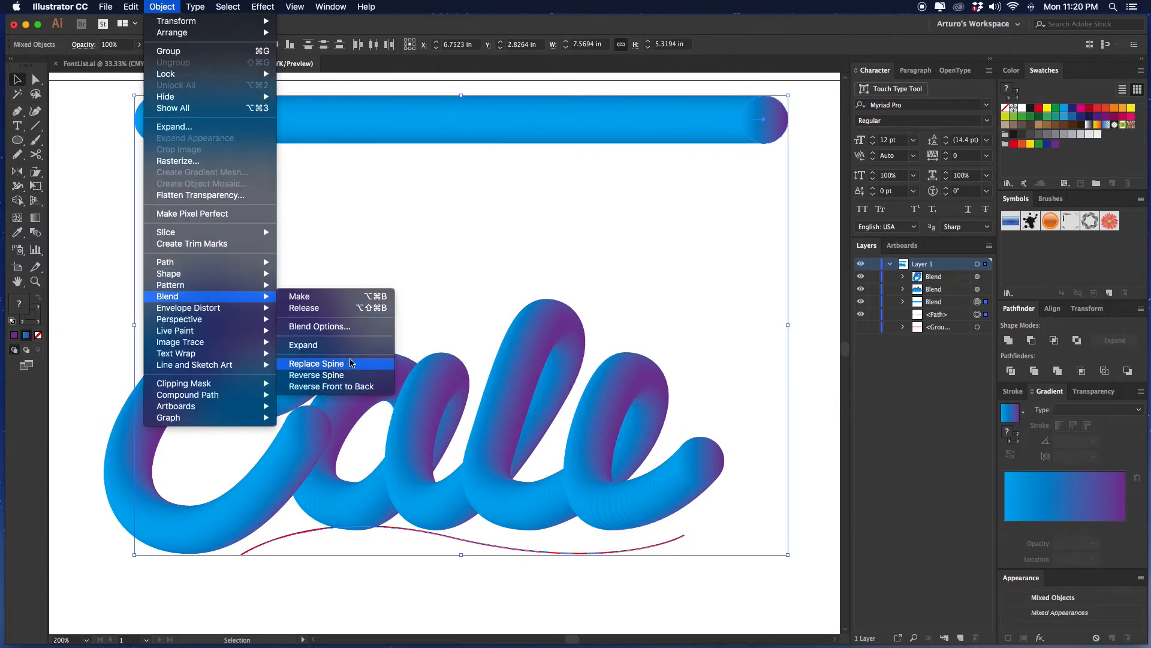
pyautogui.click(377, 362)
pyautogui.click(514, 175)
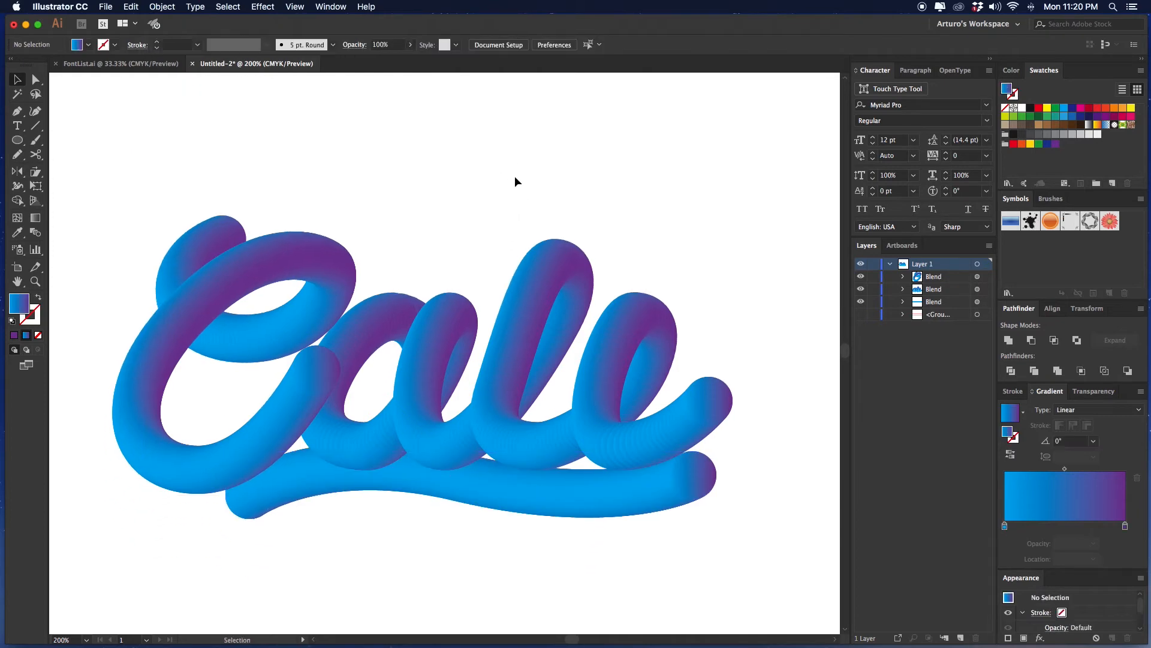
pyautogui.moveTo(515, 175); pyautogui.dragTo(478, 112)
pyautogui.press('super+minus')
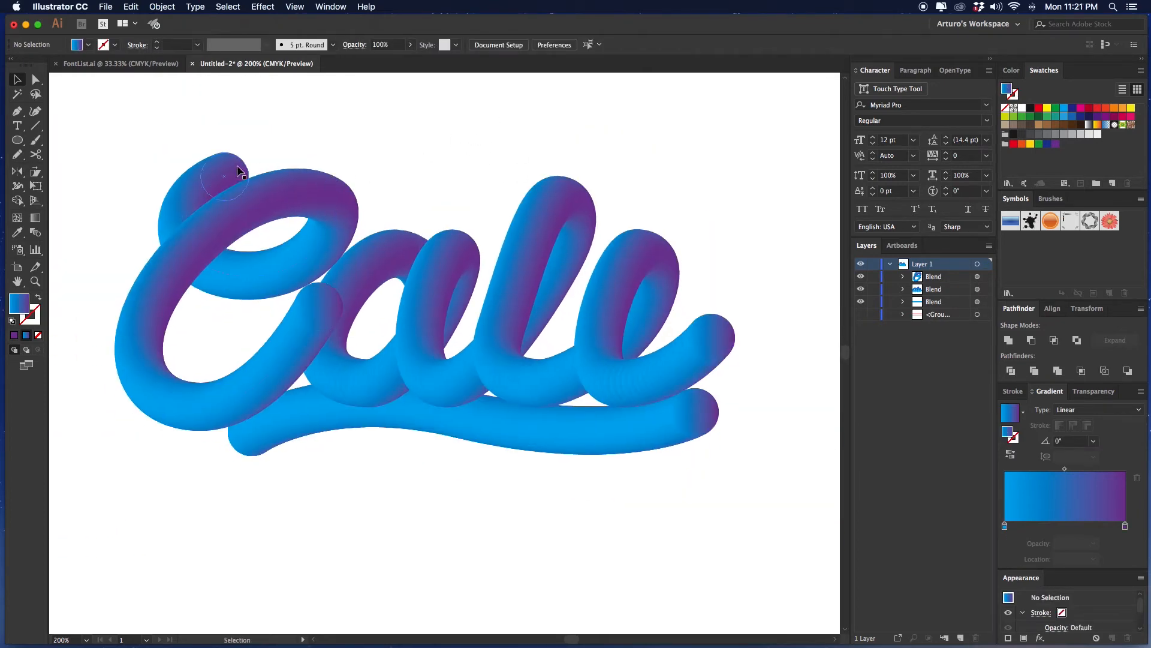
pyautogui.hscroll(-2, 404, 163)
pyautogui.hscroll(-2, 426, 165)
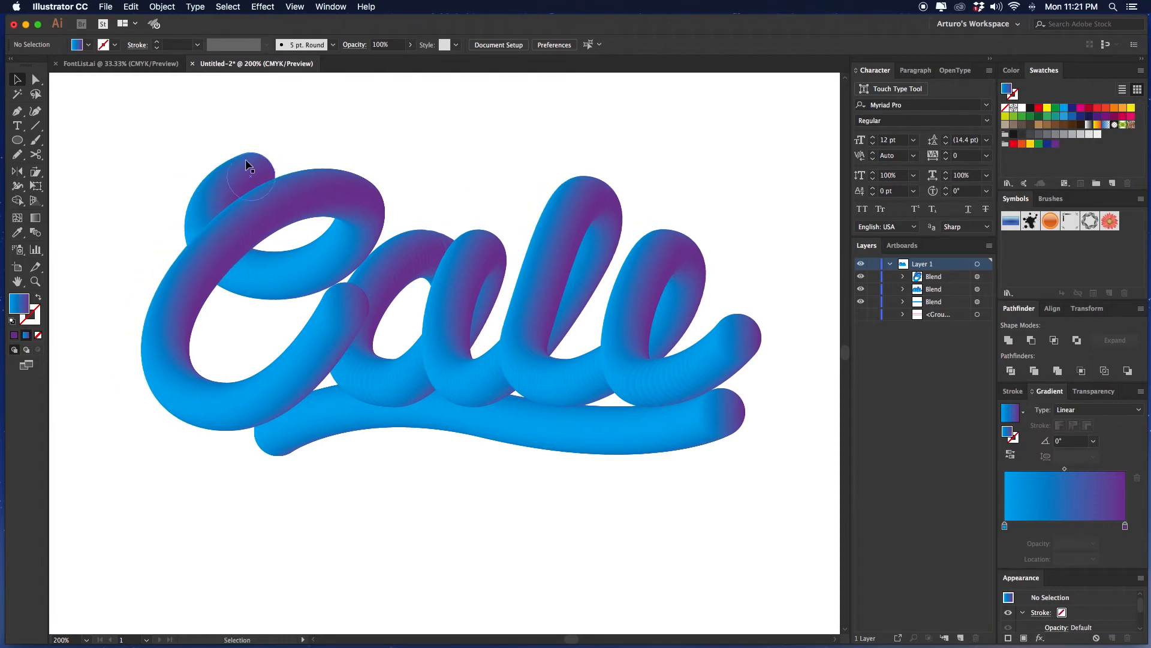
pyautogui.click(248, 165)
pyautogui.click(509, 172)
pyautogui.click(468, 250)
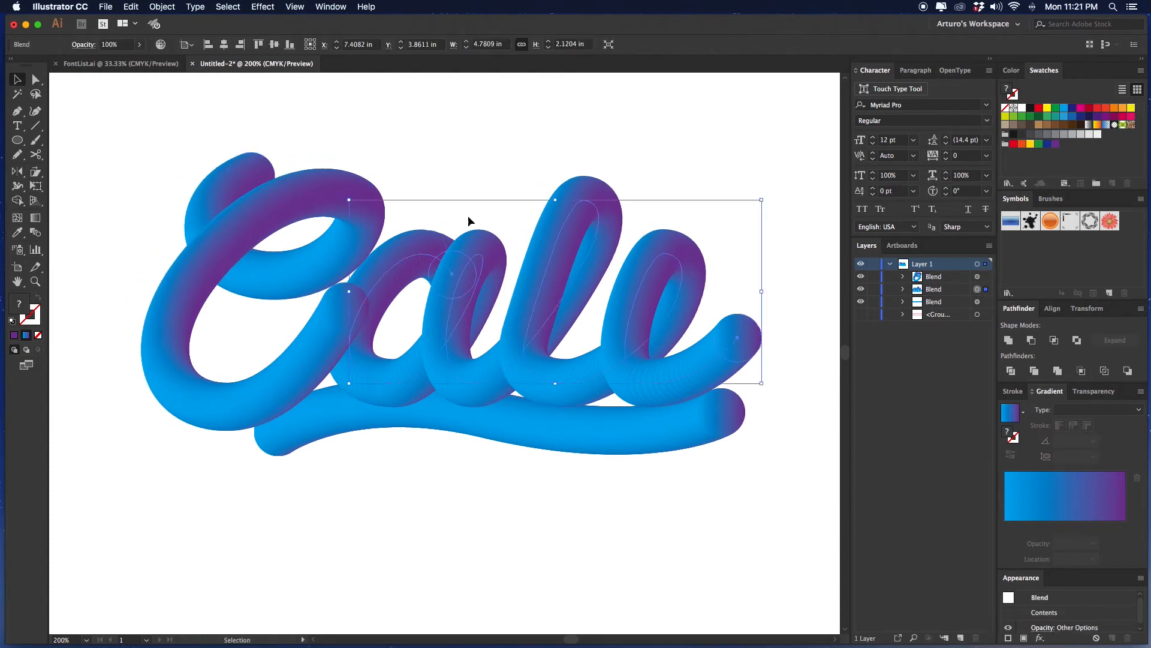
pyautogui.click(404, 145)
pyautogui.hscroll(-4, 395, 149)
# Isolate the C blend and shrink the circle at the C's upper starting end to about 0.39 in
pyautogui.click(300, 177)
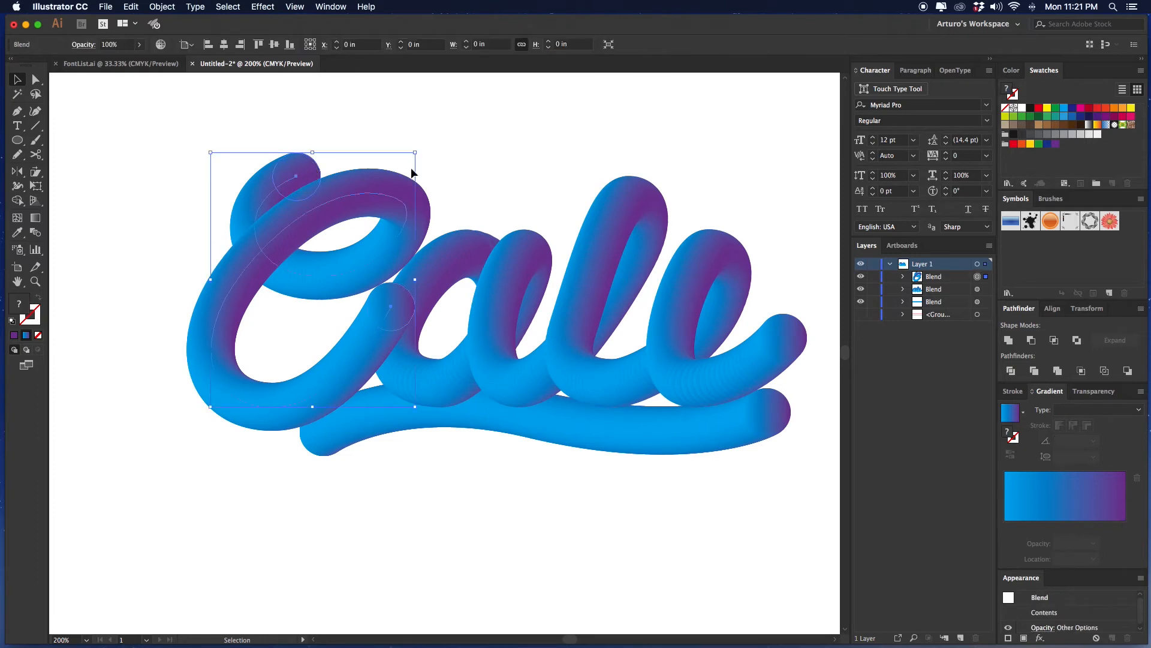
pyautogui.hscroll(2, 371, 175)
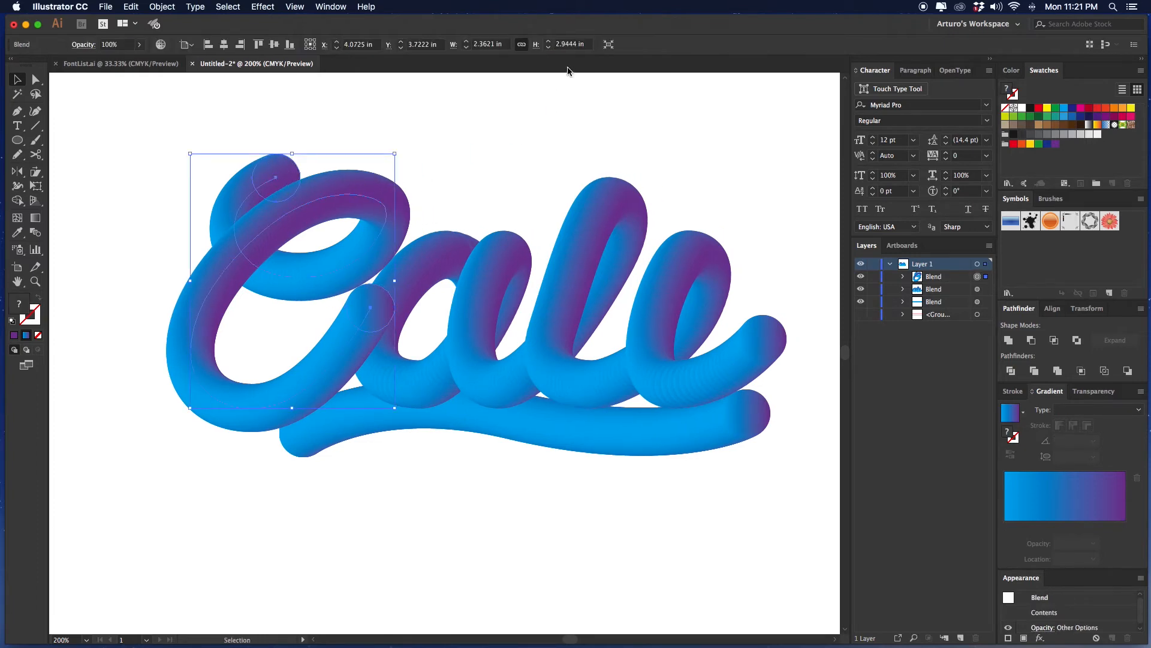
pyautogui.click(613, 46)
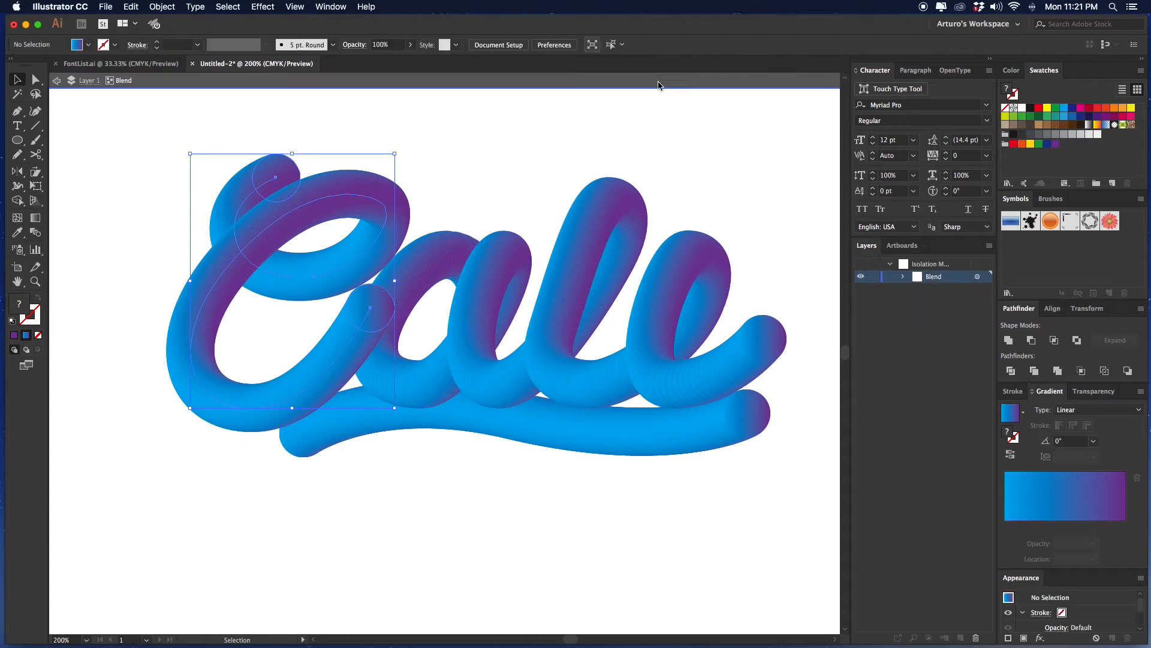
pyautogui.hscroll(-2, 476, 164)
pyautogui.click(408, 293)
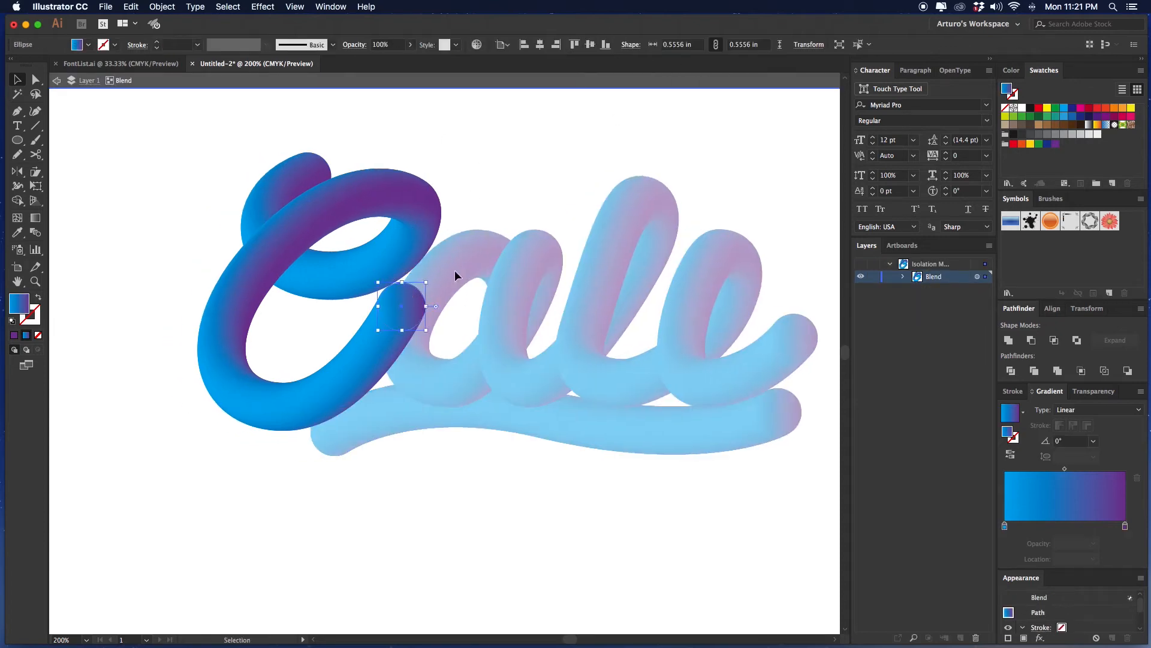
pyautogui.click(333, 179)
pyautogui.moveTo(334, 152)
pyautogui.mouseDown()
pyautogui.moveTo(313, 160)
pyautogui.moveTo(322, 136)
pyautogui.moveTo(315, 143)
pyautogui.mouseUp()
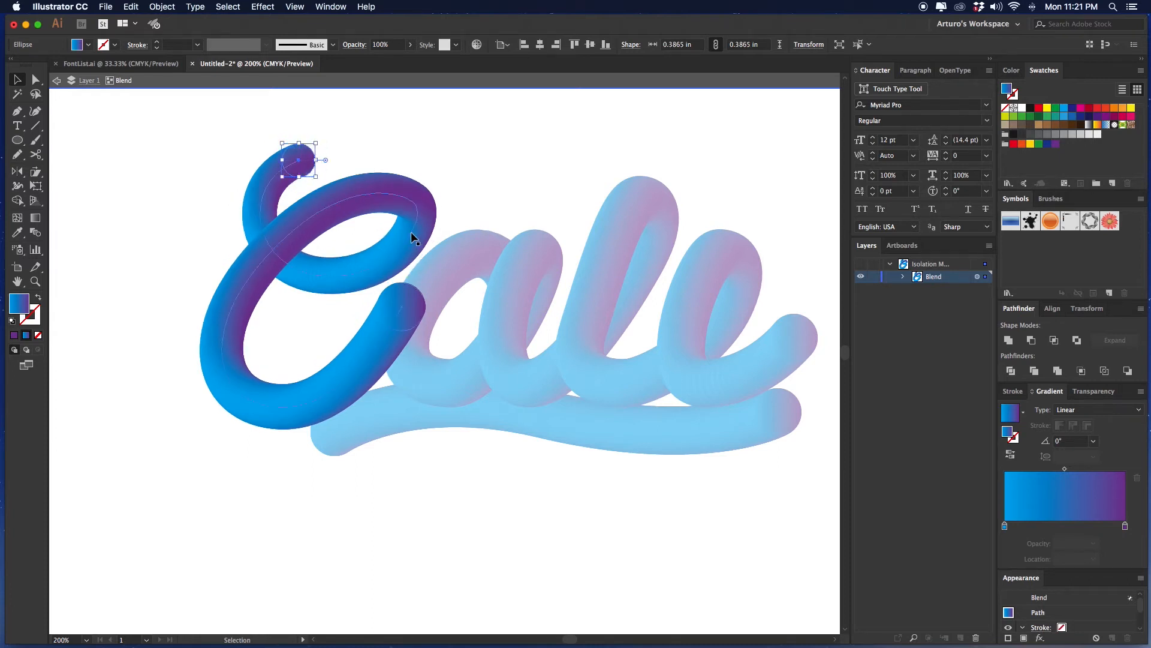
# Shrink the circle at the C's upper starting end to about 0.37 in and exit the blend's isolation
pyautogui.moveTo(316, 146); pyautogui.dragTo(315, 143)
pyautogui.click(372, 144)
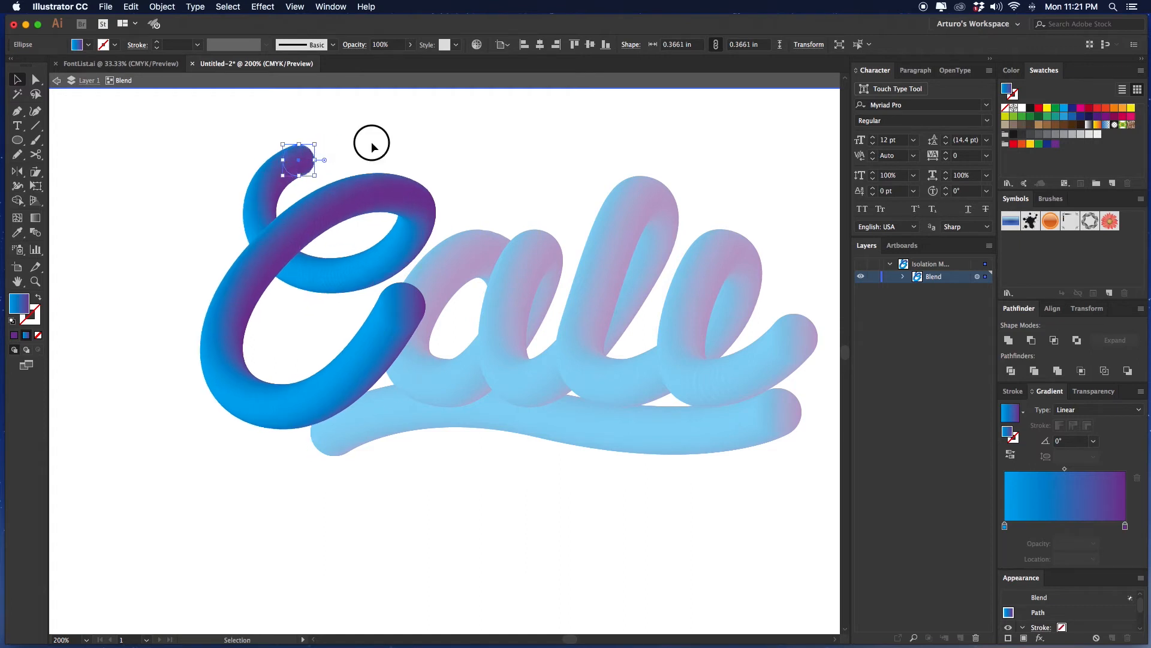
pyautogui.press('space')
pyautogui.moveTo(475, 215); pyautogui.dragTo(478, 211)
pyautogui.doubleClick(473, 196)
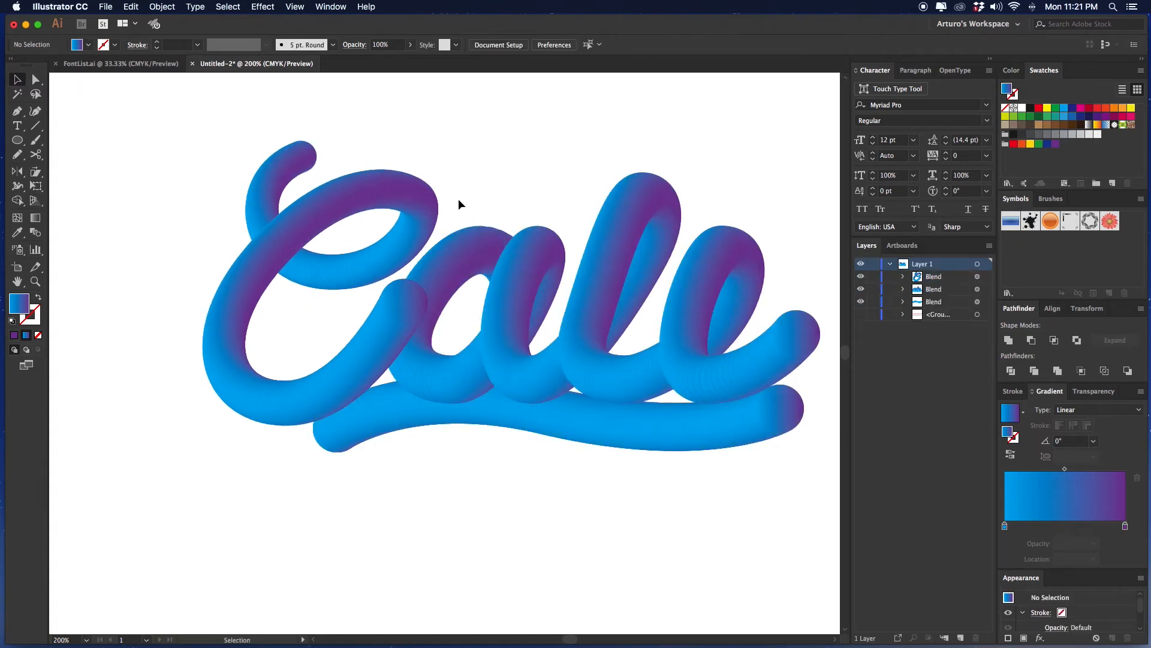
# Isolate the "ale" blend and shrink the circle at the a's starting end to about 0.39 in
pyautogui.moveTo(406, 201); pyautogui.dragTo(384, 195)
pyautogui.press('space')
pyautogui.moveTo(463, 192); pyautogui.dragTo(457, 169)
pyautogui.click(492, 178)
pyautogui.press('space')
pyautogui.click(487, 241)
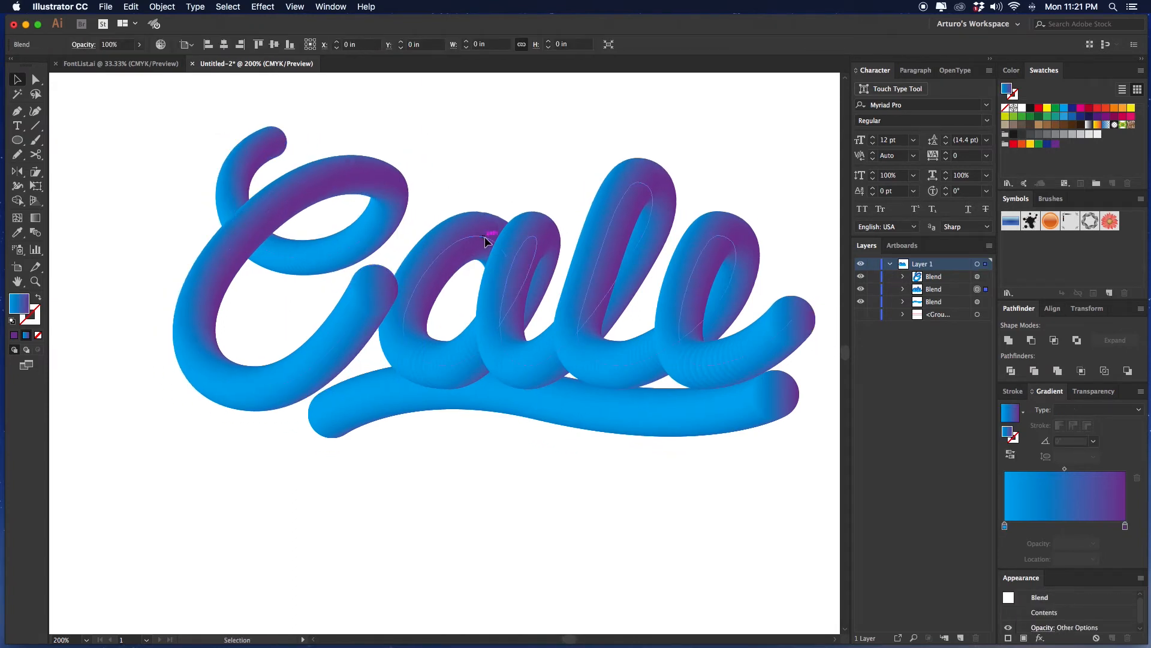
pyautogui.press('space')
pyautogui.moveTo(495, 239); pyautogui.dragTo(419, 235)
pyautogui.moveTo(404, 232); pyautogui.dragTo(411, 234)
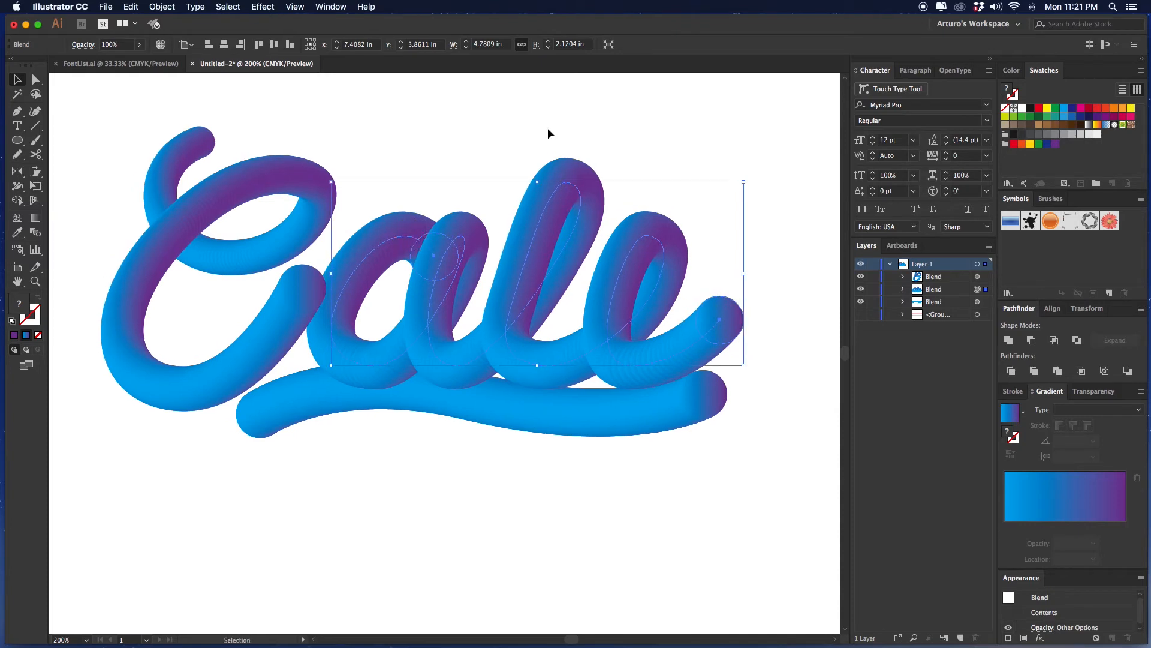
pyautogui.doubleClick(433, 242)
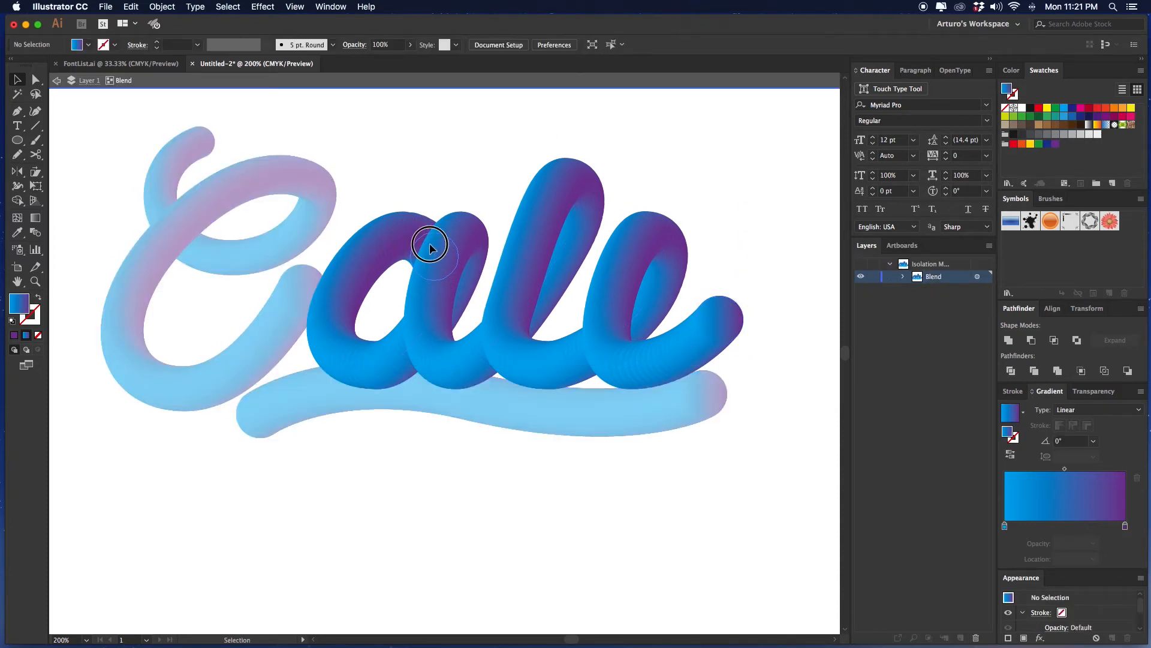
pyautogui.click(430, 246)
pyautogui.moveTo(459, 279); pyautogui.dragTo(409, 229)
pyautogui.press('super+z')
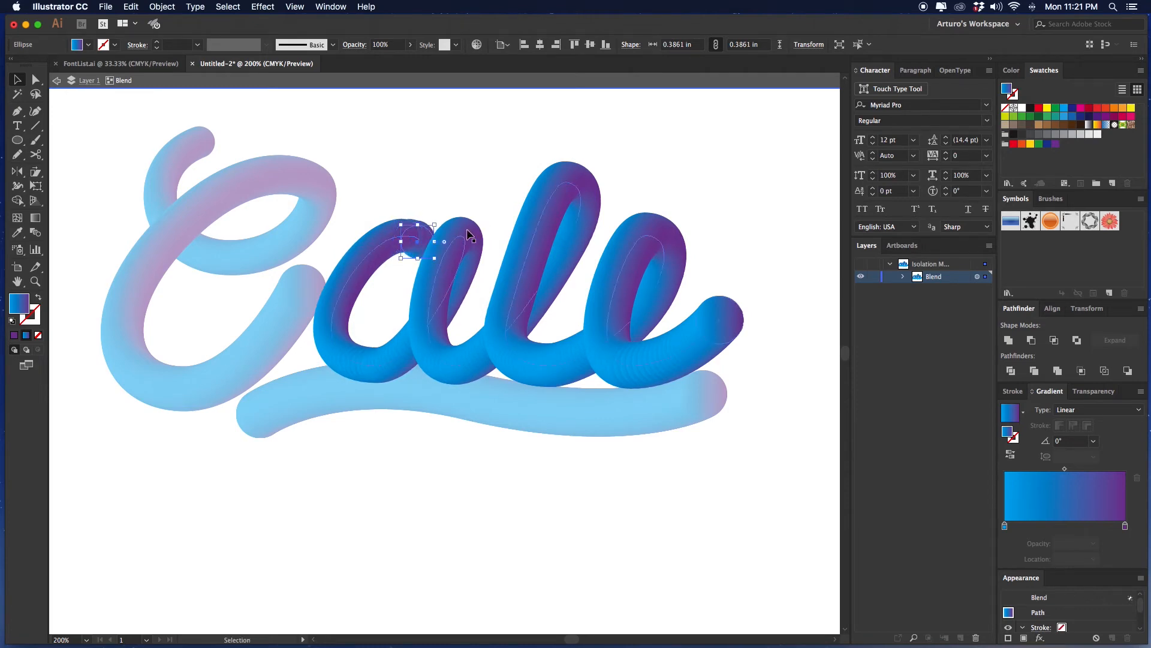
pyautogui.press('super+z')
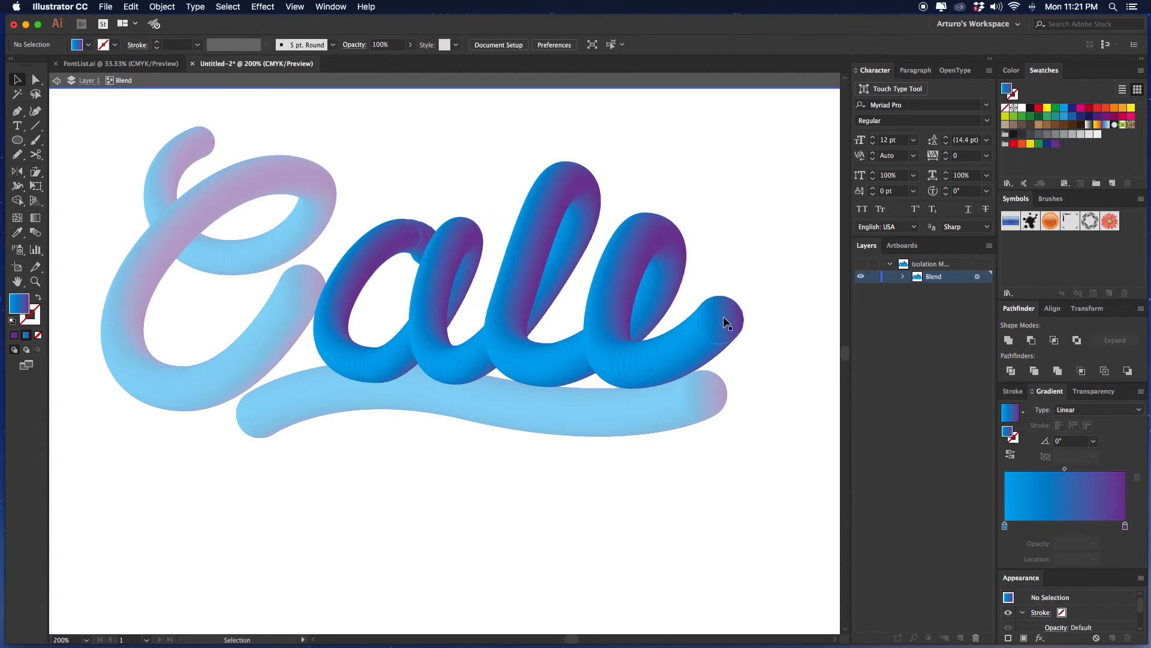
# Shrink the circle at the e's finishing end to about 0.46 in and deselect it
pyautogui.click(742, 315)
pyautogui.moveTo(744, 296); pyautogui.dragTo(739, 300)
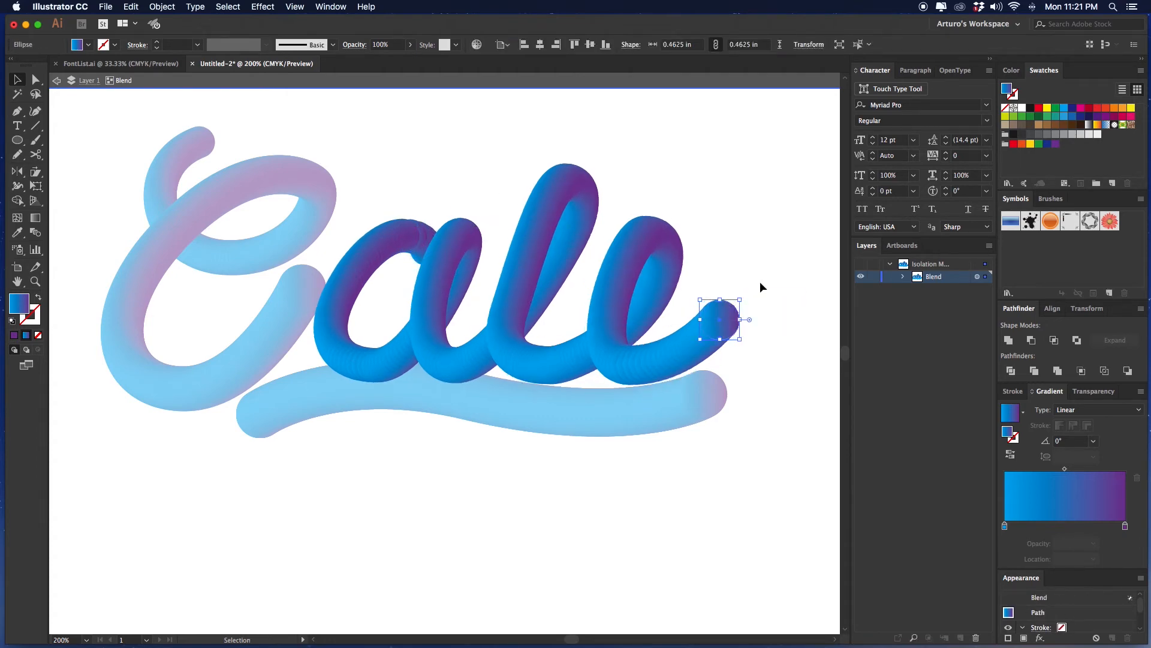
pyautogui.click(760, 288)
# Move the small circle at the a's starting end slightly left
pyautogui.scroll(-1, 747, 287)
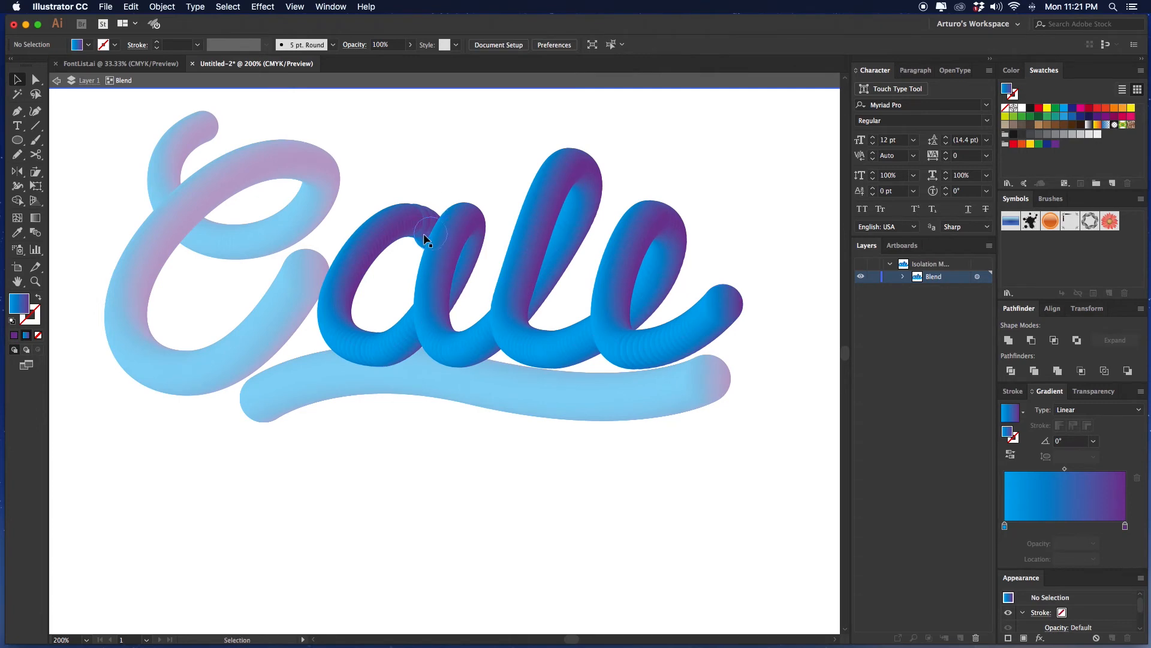
pyautogui.moveTo(418, 243)
pyautogui.mouseDown()
pyautogui.moveTo(403, 221)
pyautogui.moveTo(402, 238)
pyautogui.mouseUp()
pyautogui.press('a')
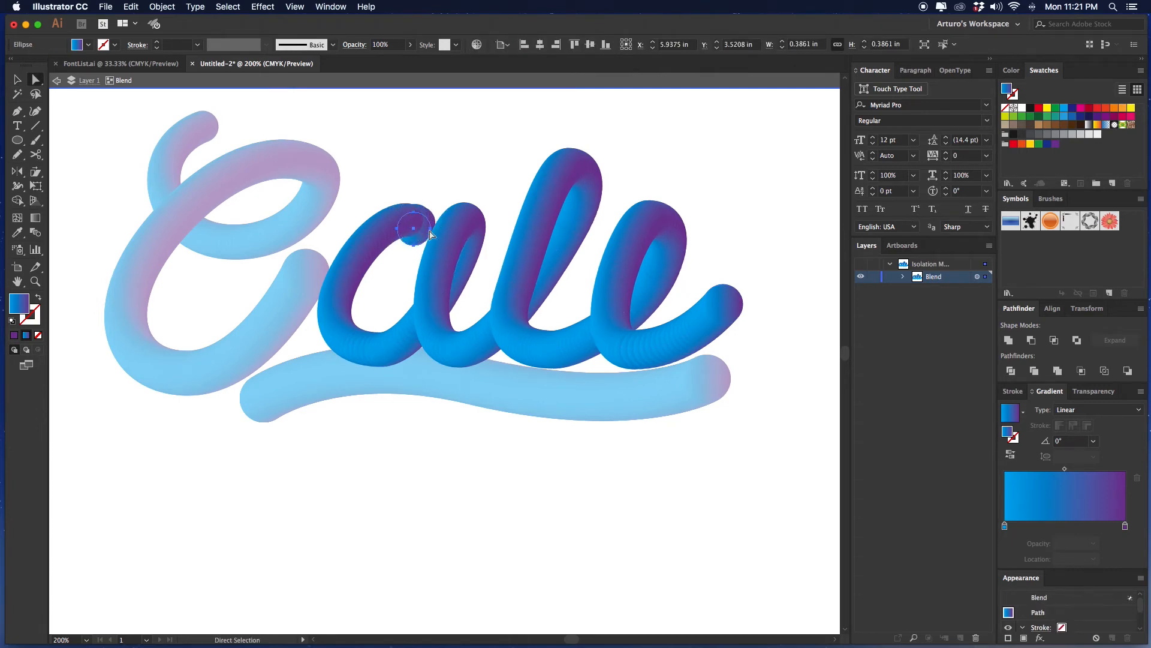
pyautogui.press('v')
pyautogui.press('super+equal')
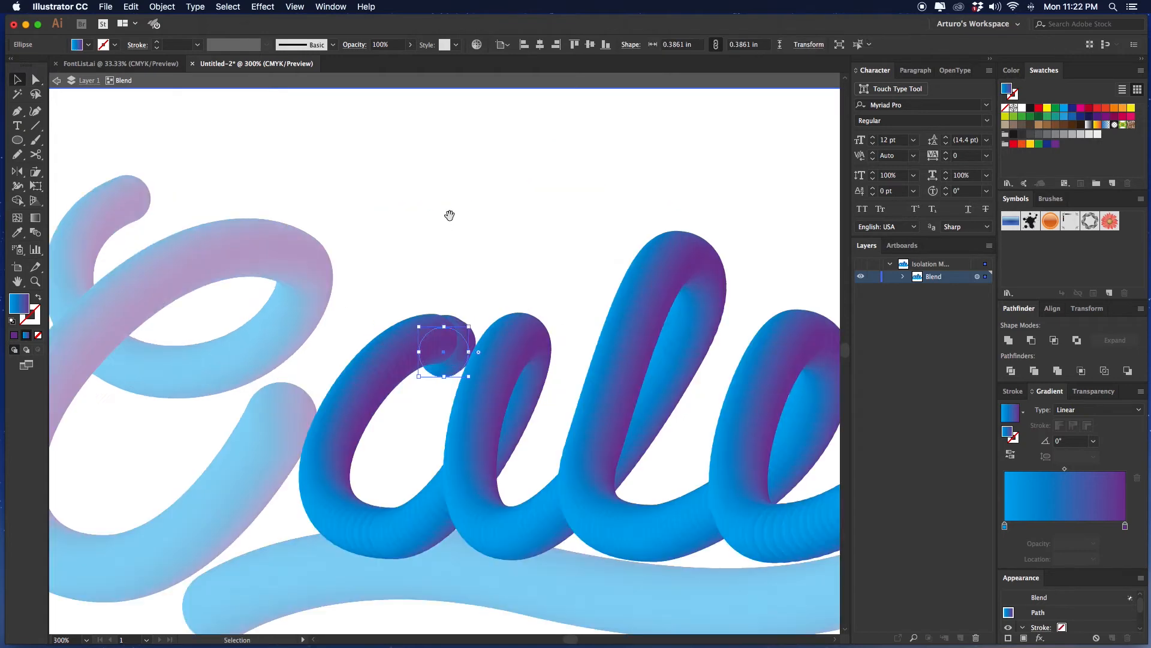
pyautogui.press('a')
pyautogui.moveTo(483, 330); pyautogui.dragTo(486, 299)
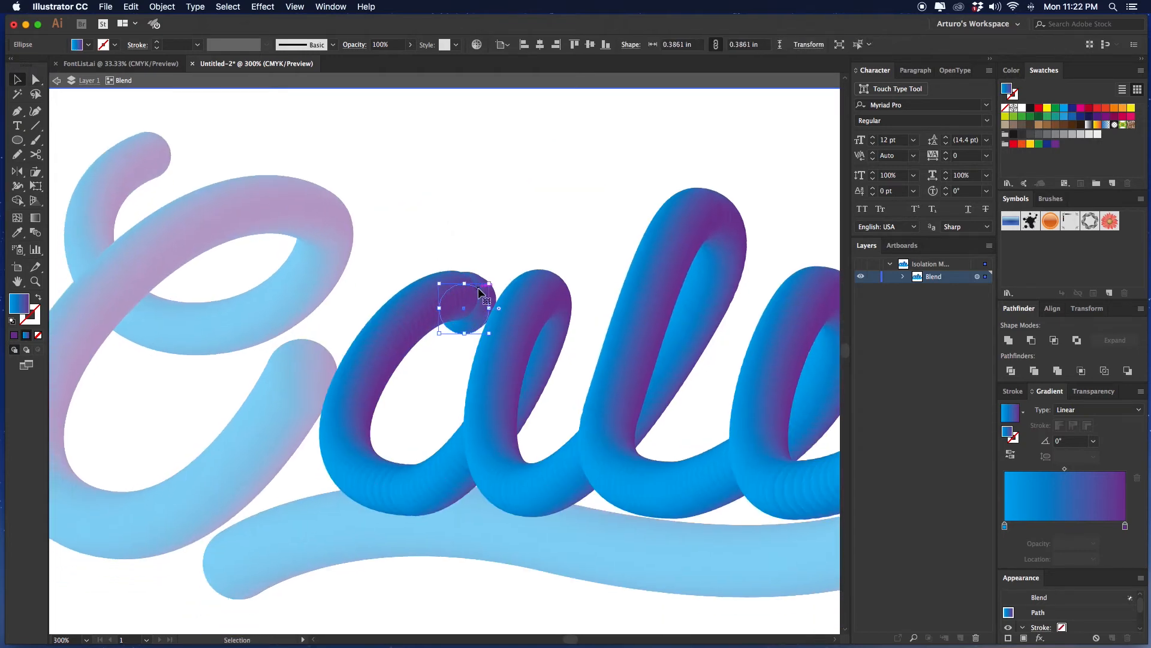
pyautogui.press('super+equal')
# Move the anchor at the top of the a's spine slightly left and adjust its direction handle
pyautogui.click(494, 245)
pyautogui.moveTo(448, 339); pyautogui.dragTo(471, 273)
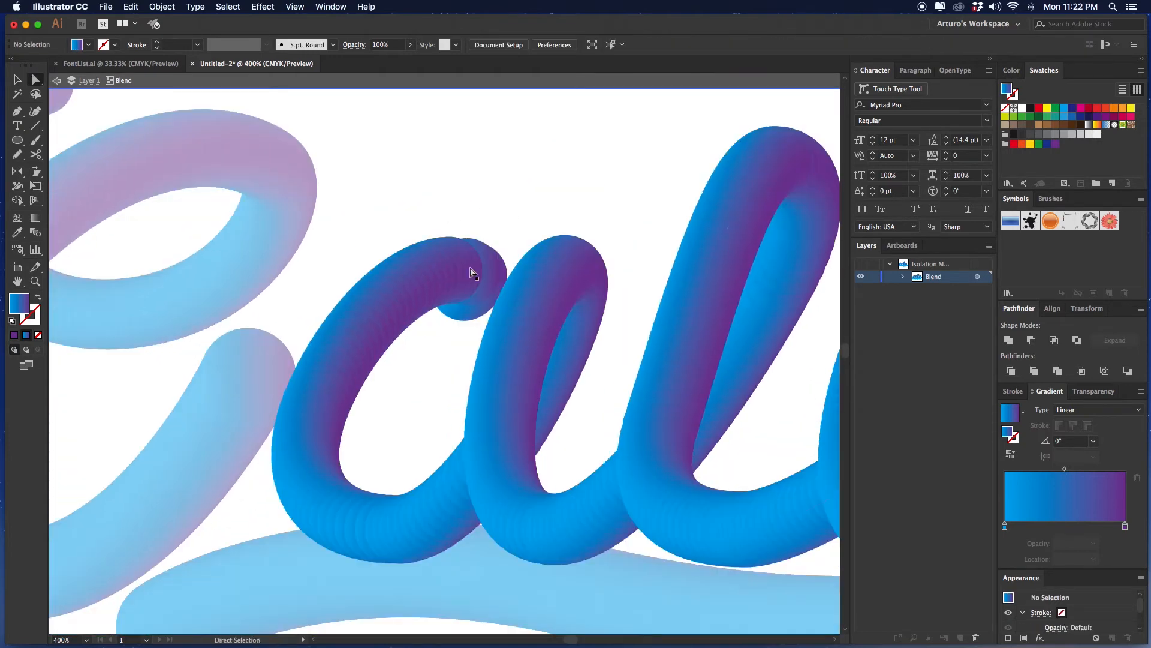
pyautogui.click(385, 303)
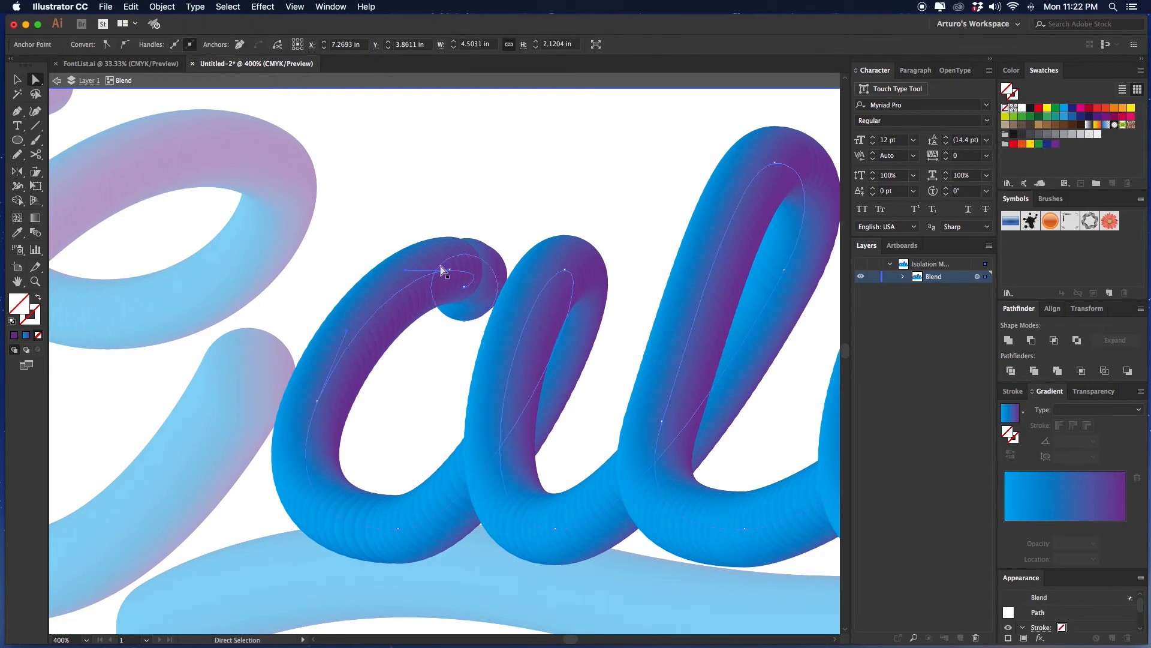
pyautogui.moveTo(450, 269)
pyautogui.mouseDown()
pyautogui.moveTo(430, 267)
pyautogui.moveTo(464, 268)
pyautogui.mouseUp()
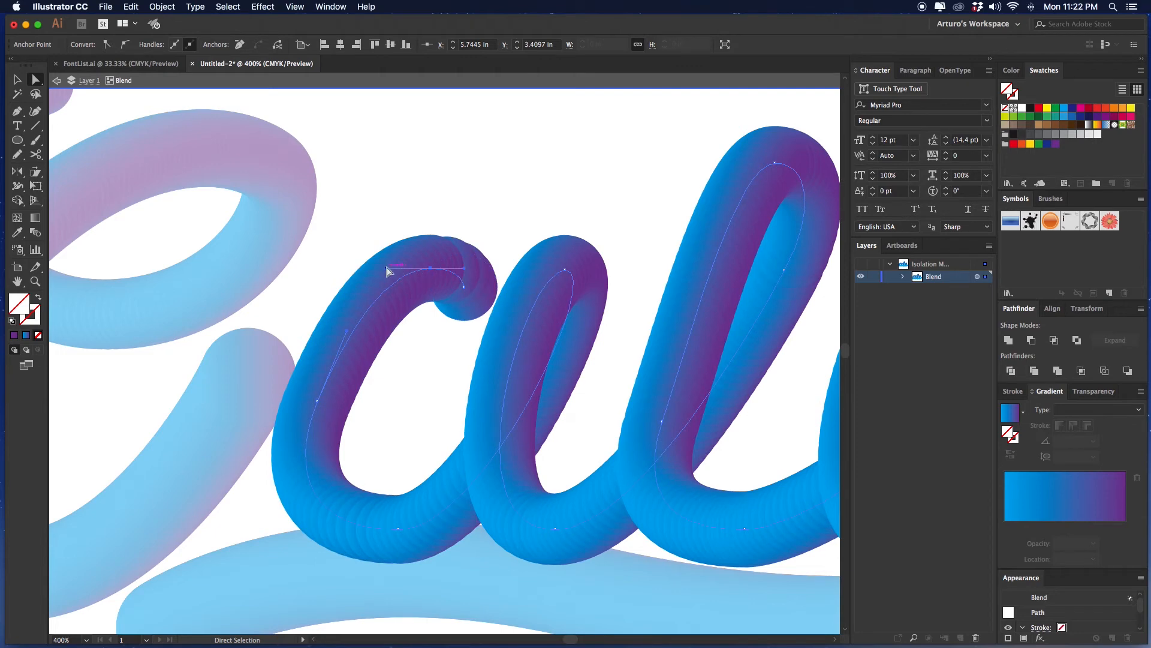
pyautogui.moveTo(387, 268); pyautogui.dragTo(450, 256)
pyautogui.press('v')
pyautogui.click(493, 216)
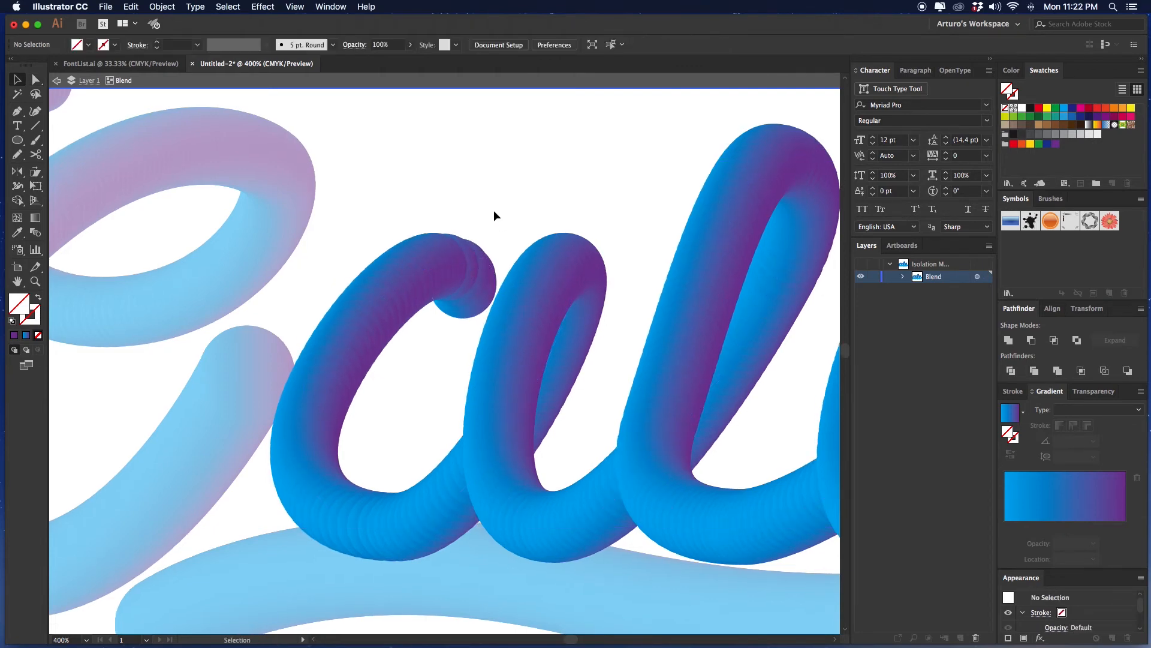
# Refine the curve at the a's top anchor and shift its bottom anchor left to about X 5.51 in
pyautogui.moveTo(495, 210); pyautogui.dragTo(465, 189)
pyautogui.moveTo(483, 274); pyautogui.dragTo(453, 254)
pyautogui.press('a')
pyautogui.click(404, 243)
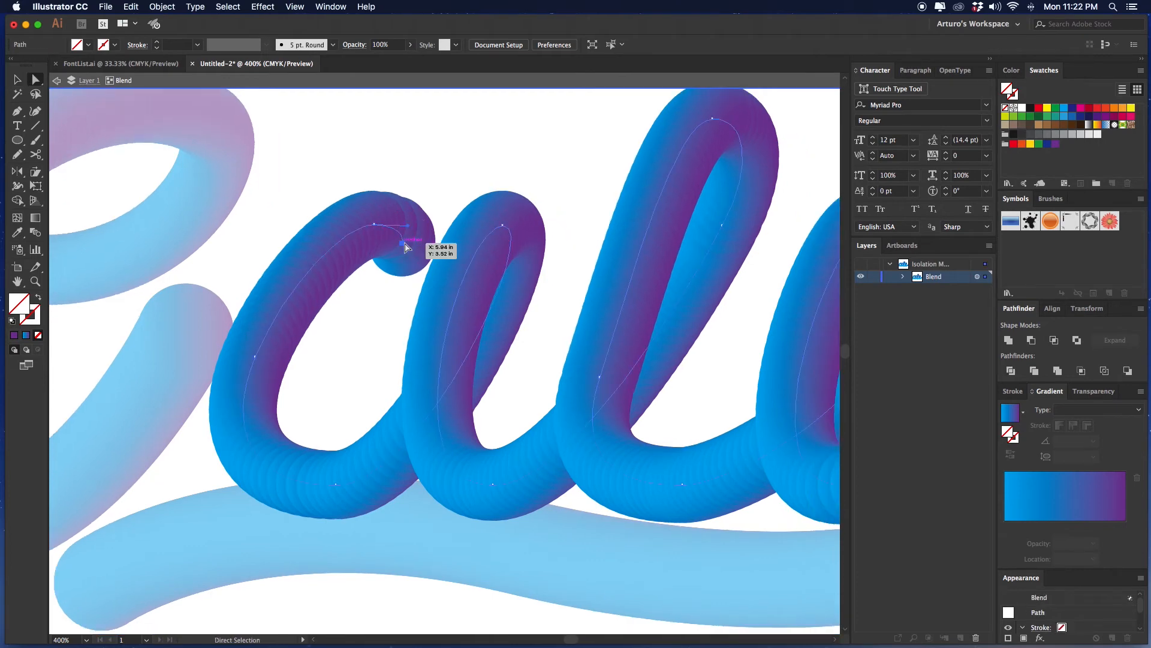
pyautogui.click(344, 227)
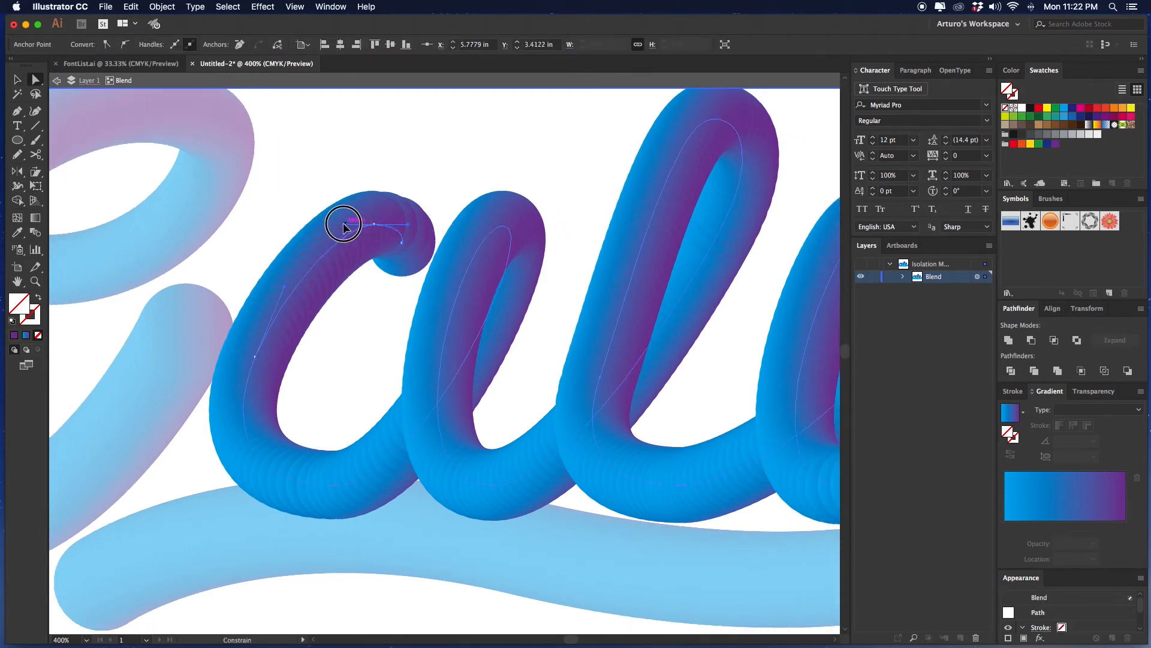
pyautogui.moveTo(337, 485); pyautogui.dragTo(325, 487)
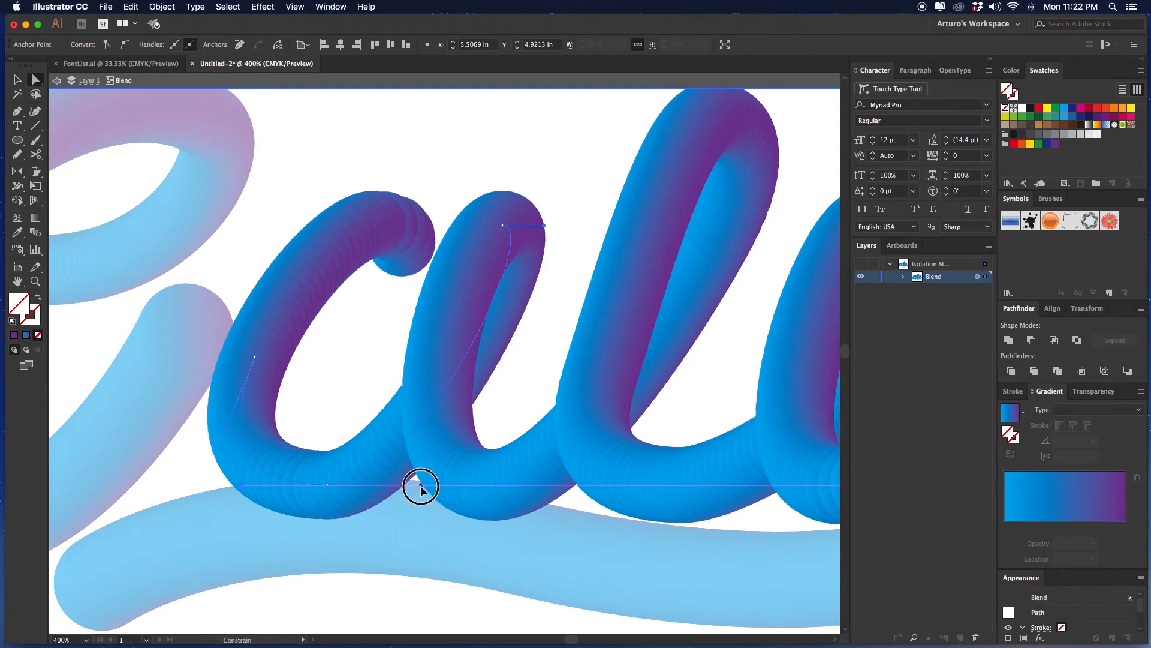
pyautogui.press('v')
pyautogui.press('super+0')
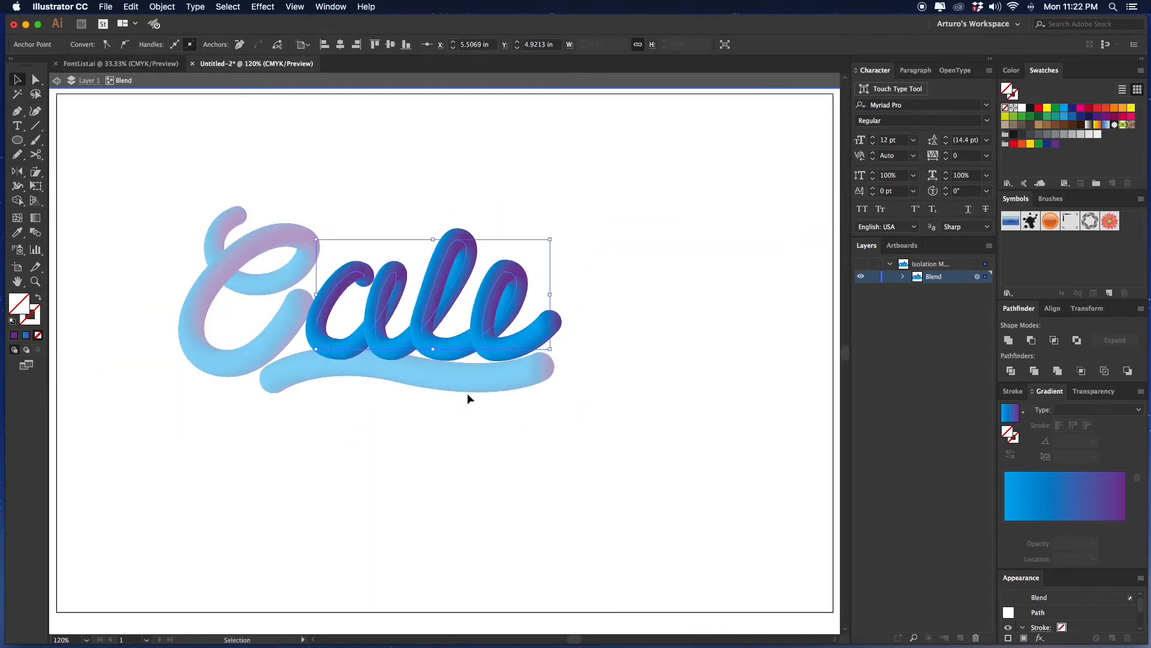
# Nudge the "ale" spine path right to about X 7.35 in and exit the blend's isolation
pyautogui.press('super+=')
pyautogui.press('super+=')
pyautogui.moveTo(468, 391); pyautogui.dragTo(458, 388)
pyautogui.moveTo(723, 269); pyautogui.dragTo(573, 289)
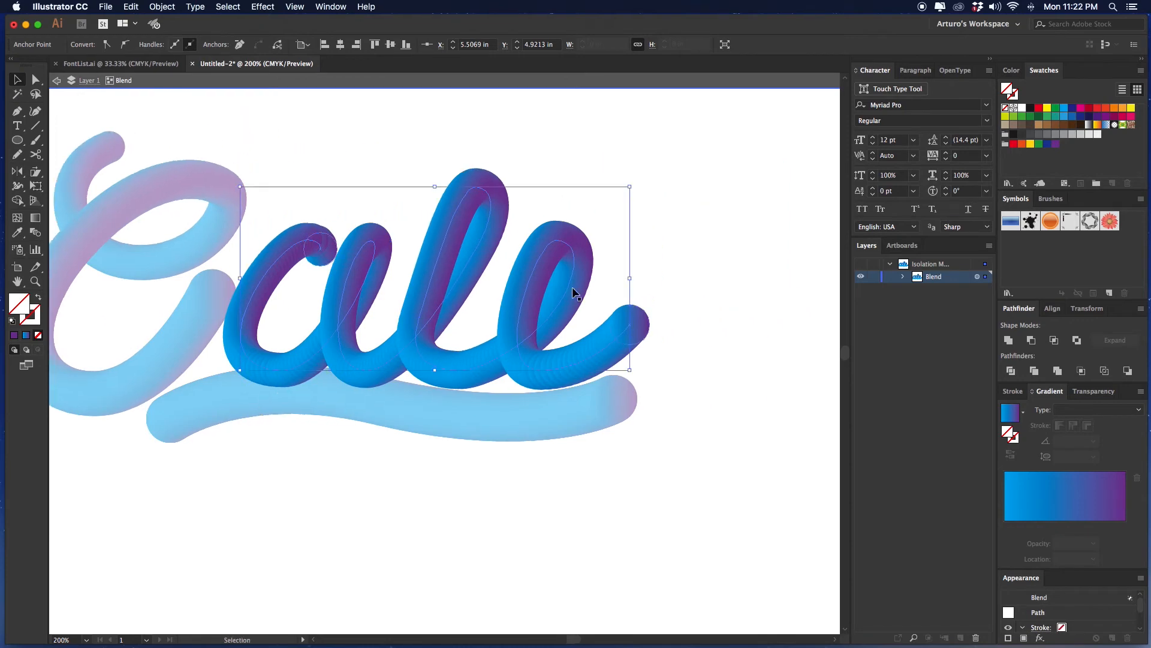
pyautogui.moveTo(668, 175); pyautogui.dragTo(379, 253)
pyautogui.hotkey('shift', 'Right')
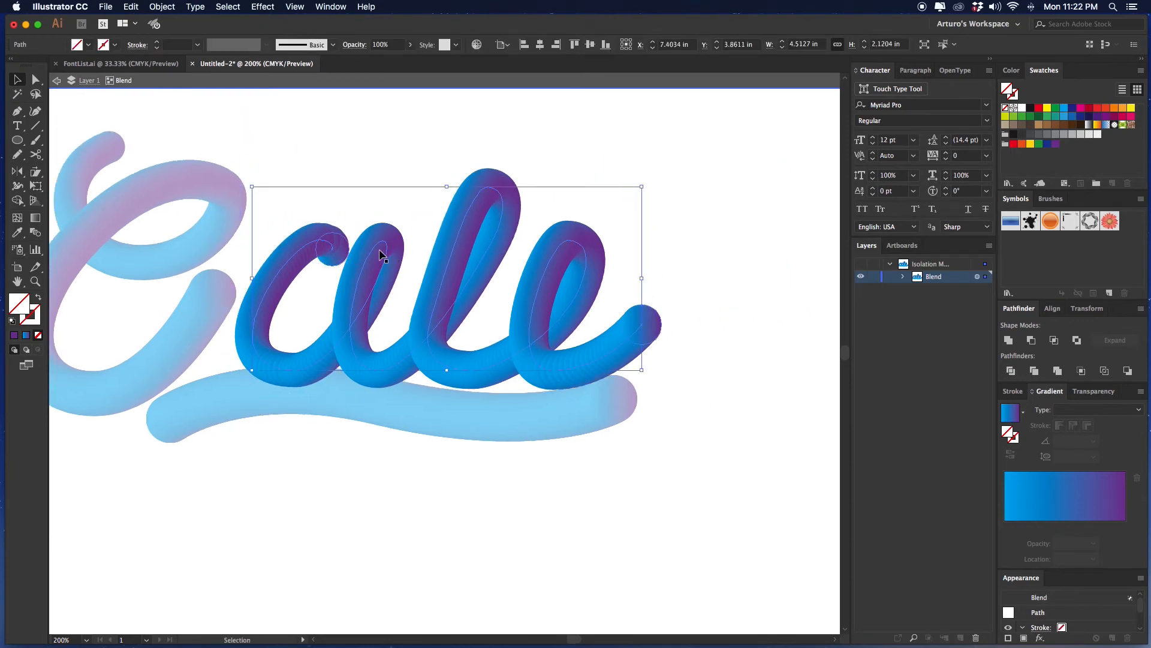
pyautogui.press('Left')
pyautogui.press('Left')
pyautogui.press('Left')
pyautogui.press('Left')
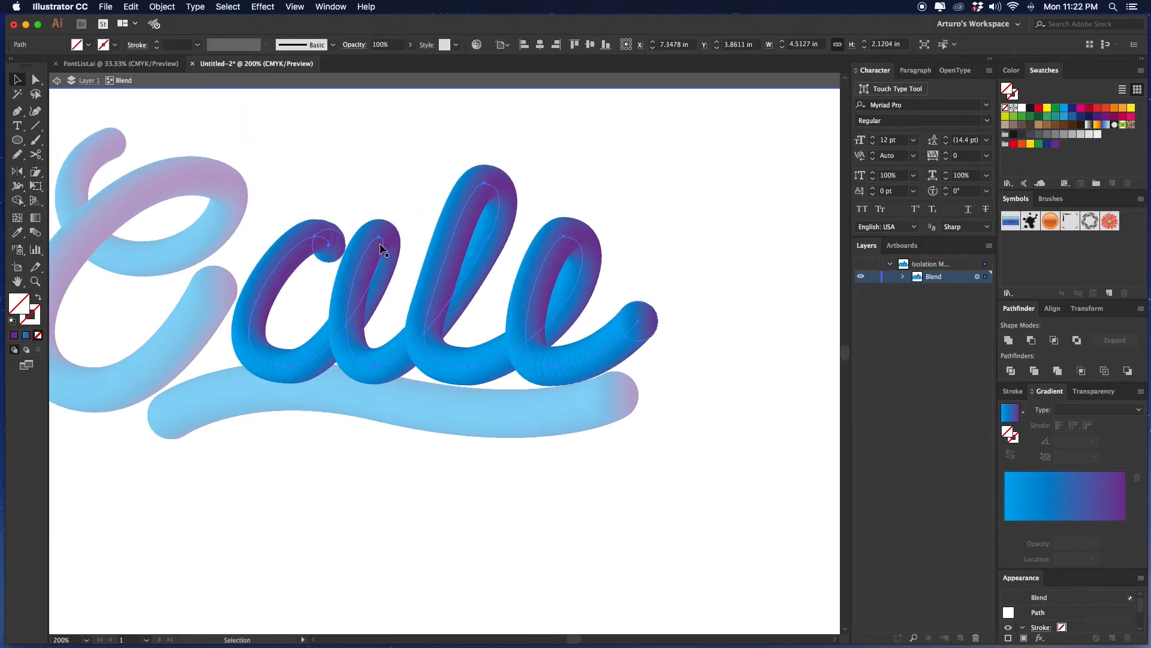
pyautogui.moveTo(380, 244); pyautogui.dragTo(418, 255)
pyautogui.moveTo(483, 233); pyautogui.dragTo(496, 229)
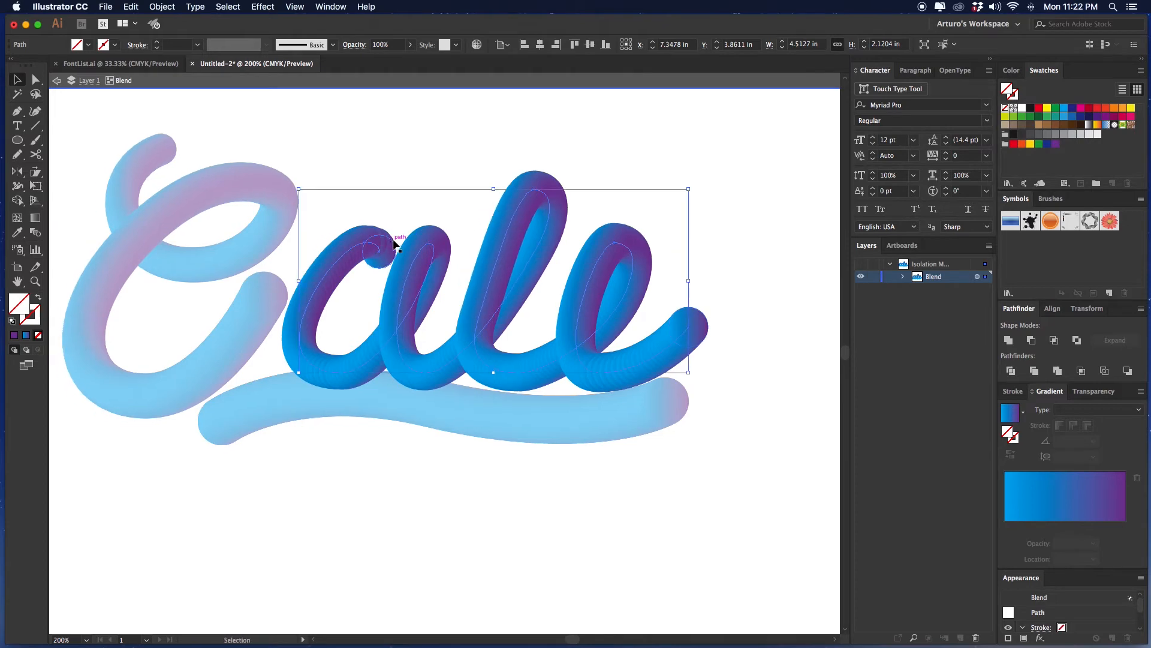
pyautogui.click(395, 244)
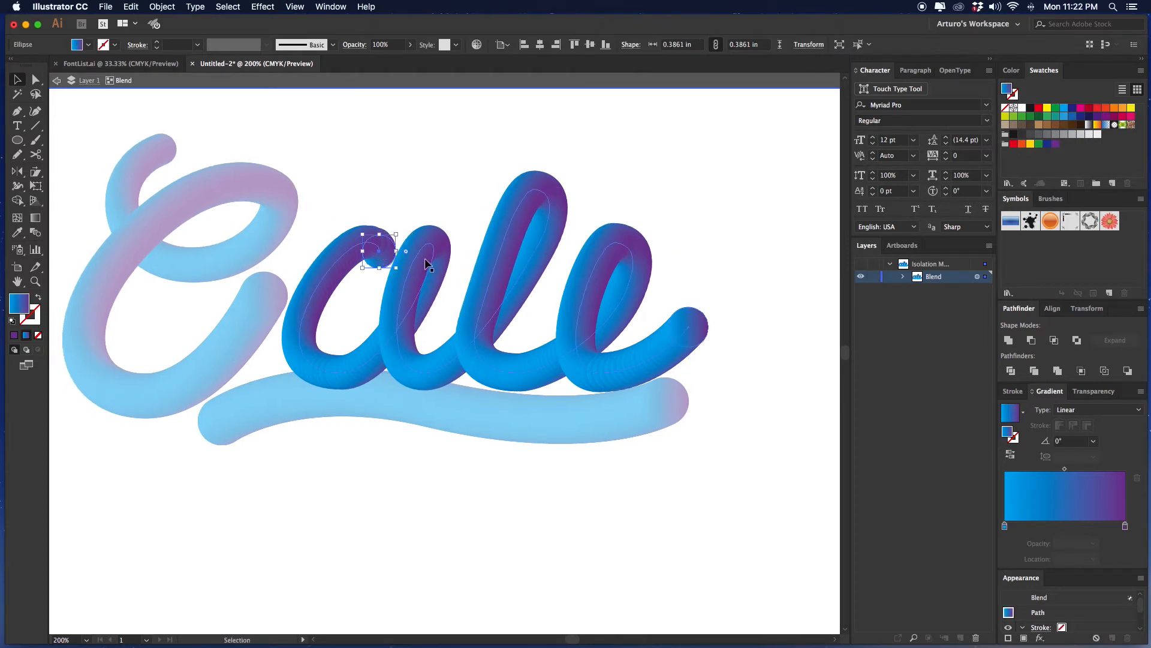
pyautogui.moveTo(453, 165); pyautogui.dragTo(401, 294)
pyautogui.doubleClick(518, 160)
# Set the "ale" blend's spacing to 750 specified steps with the preview on
pyautogui.moveTo(563, 161); pyautogui.dragTo(504, 249)
pyautogui.press('space')
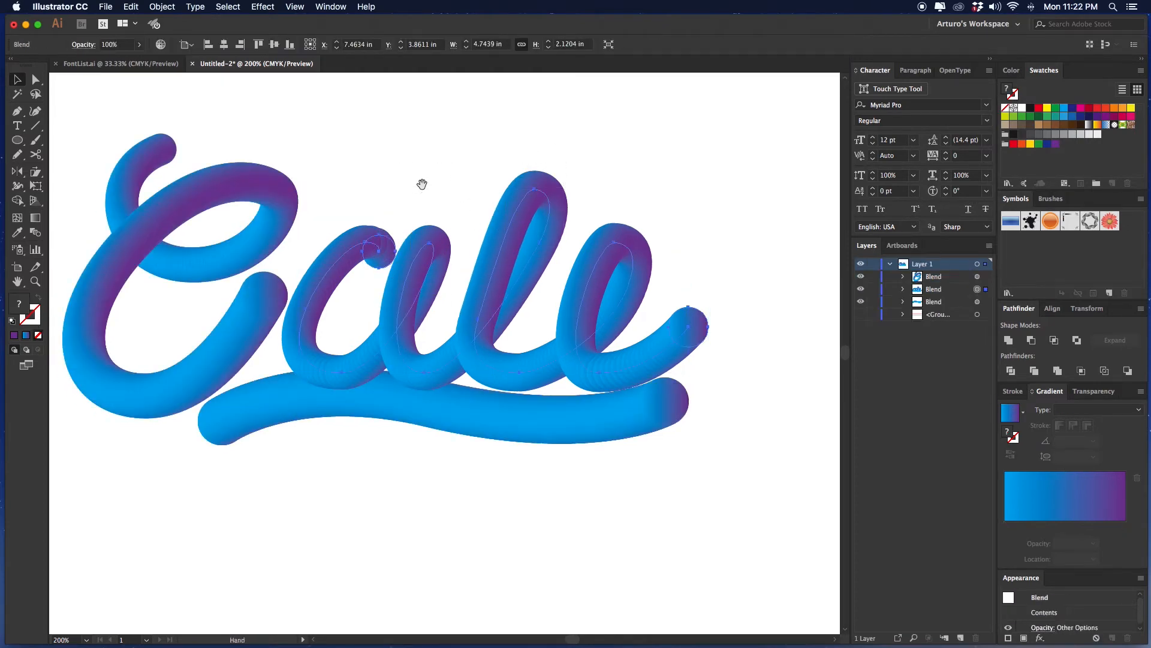
pyautogui.moveTo(422, 184); pyautogui.dragTo(442, 176)
pyautogui.doubleClick(36, 232)
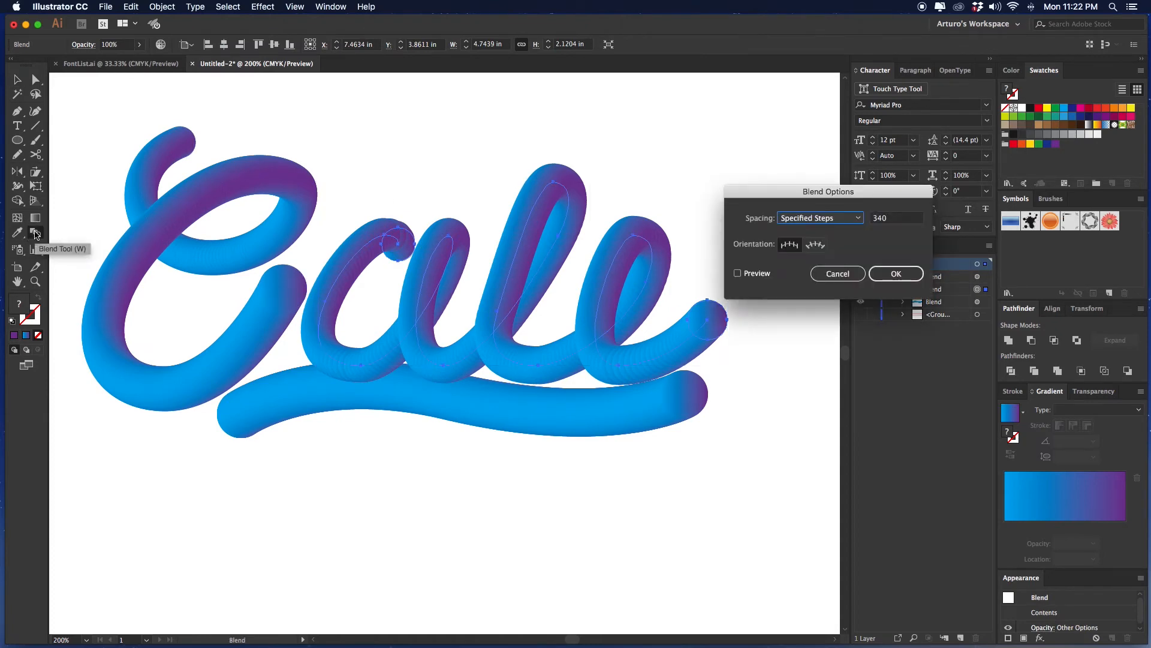
pyautogui.click(755, 271)
pyautogui.click(902, 220)
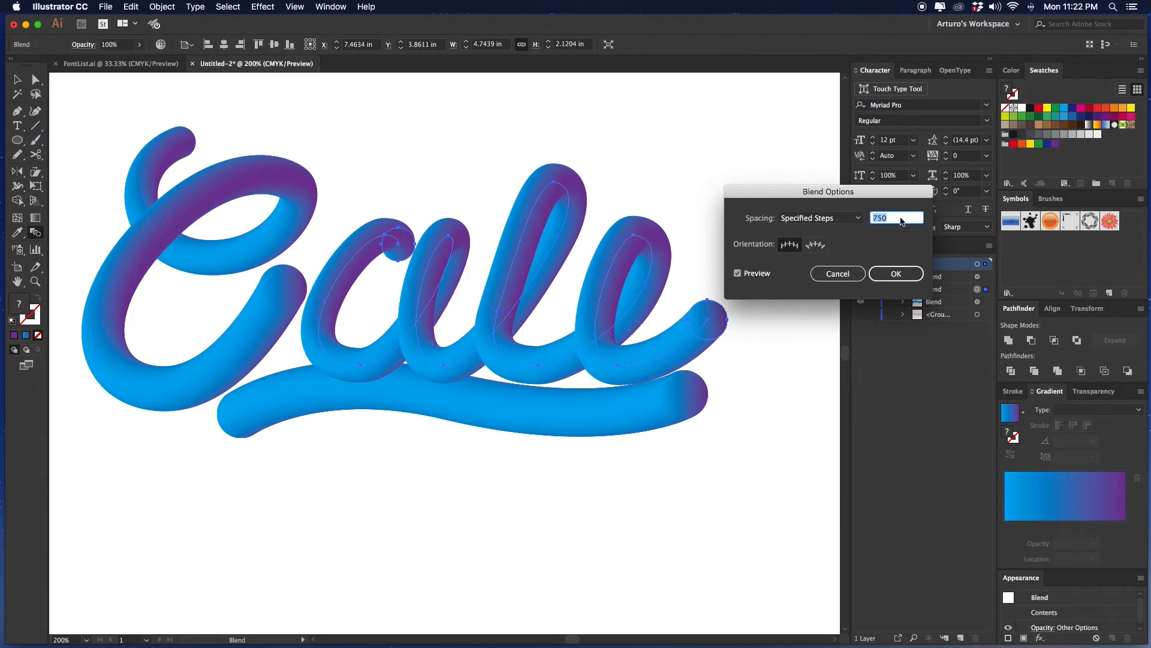
pyautogui.click(896, 274)
pyautogui.press('v')
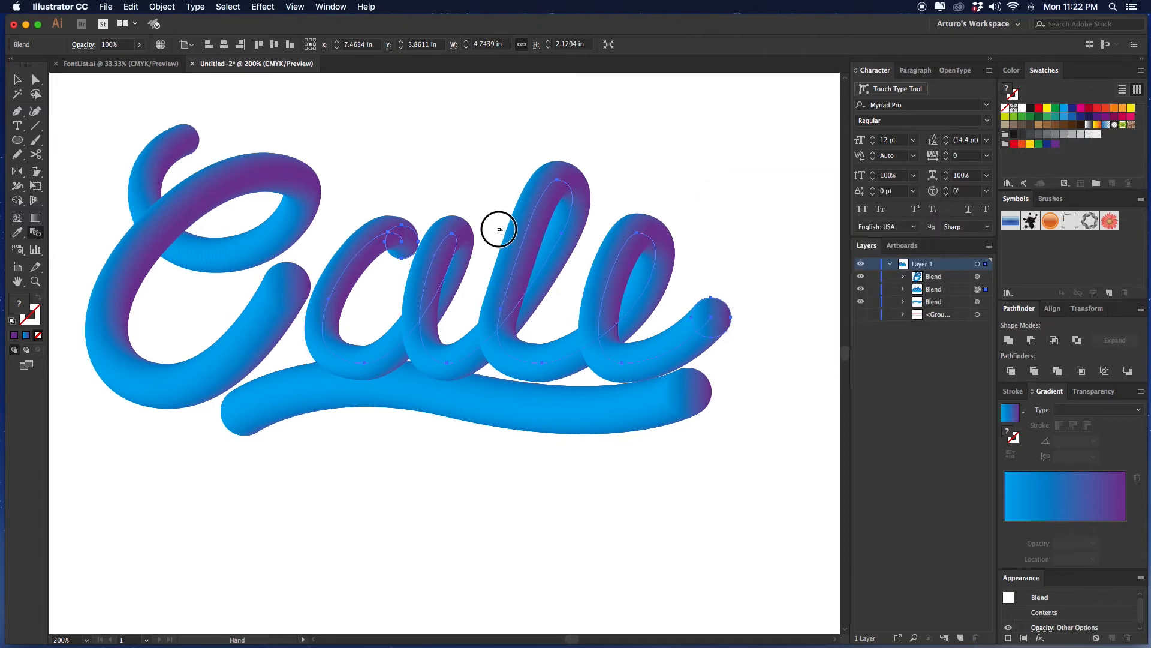
# Move the underline blend down about 0.16 in, away from the lettering
pyautogui.hscroll(-1, 498, 300)
pyautogui.click(503, 392)
pyautogui.moveTo(502, 393); pyautogui.dragTo(501, 408)
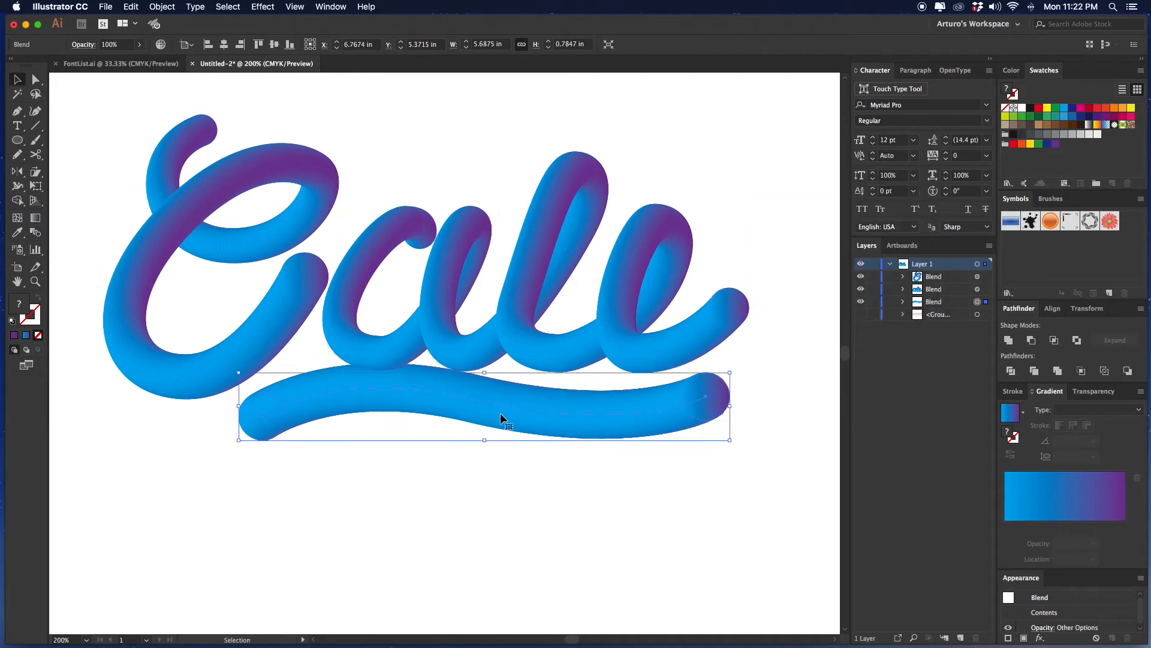
pyautogui.scroll(-1, 500, 408)
pyautogui.scroll(-2, 486, 390)
# Isolate the underline blend, shrink the circle at its left end to taper the stroke, and deselect
pyautogui.doubleClick(466, 379)
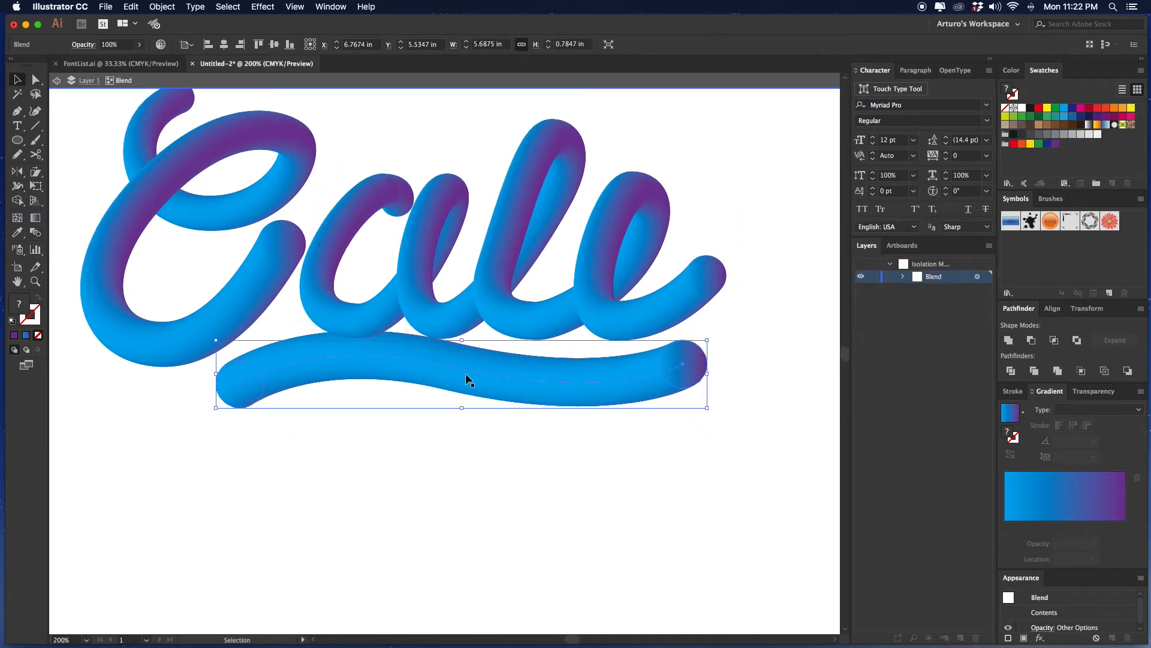
pyautogui.click(239, 383)
pyautogui.click(240, 367)
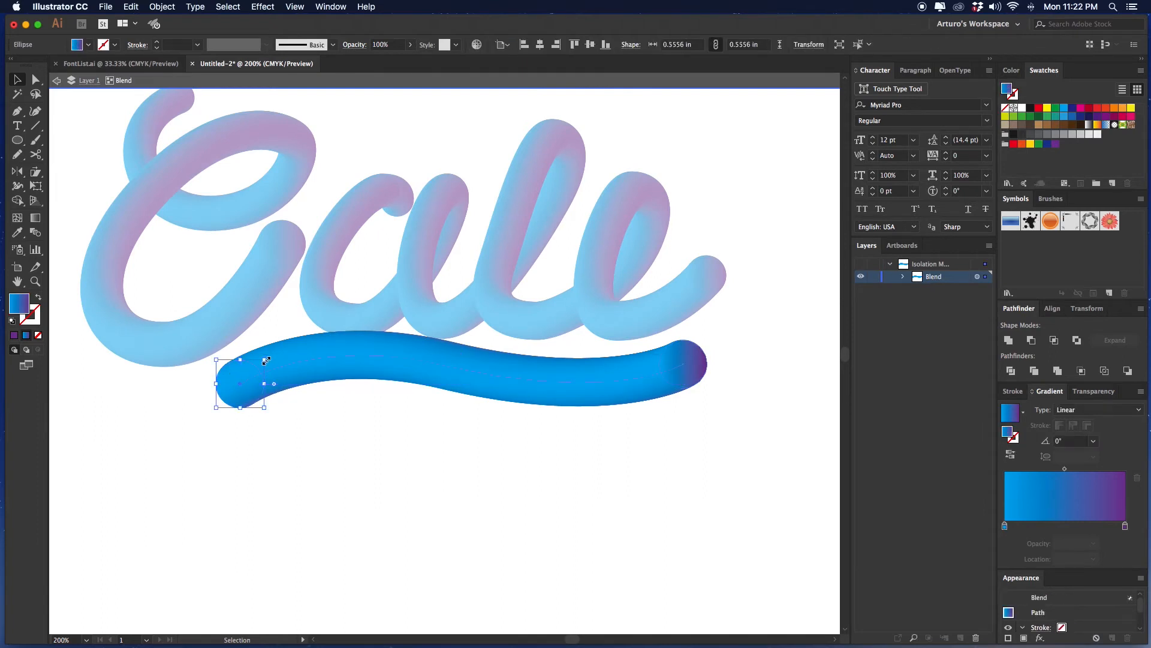
pyautogui.moveTo(264, 361); pyautogui.dragTo(252, 371)
pyautogui.click(702, 360)
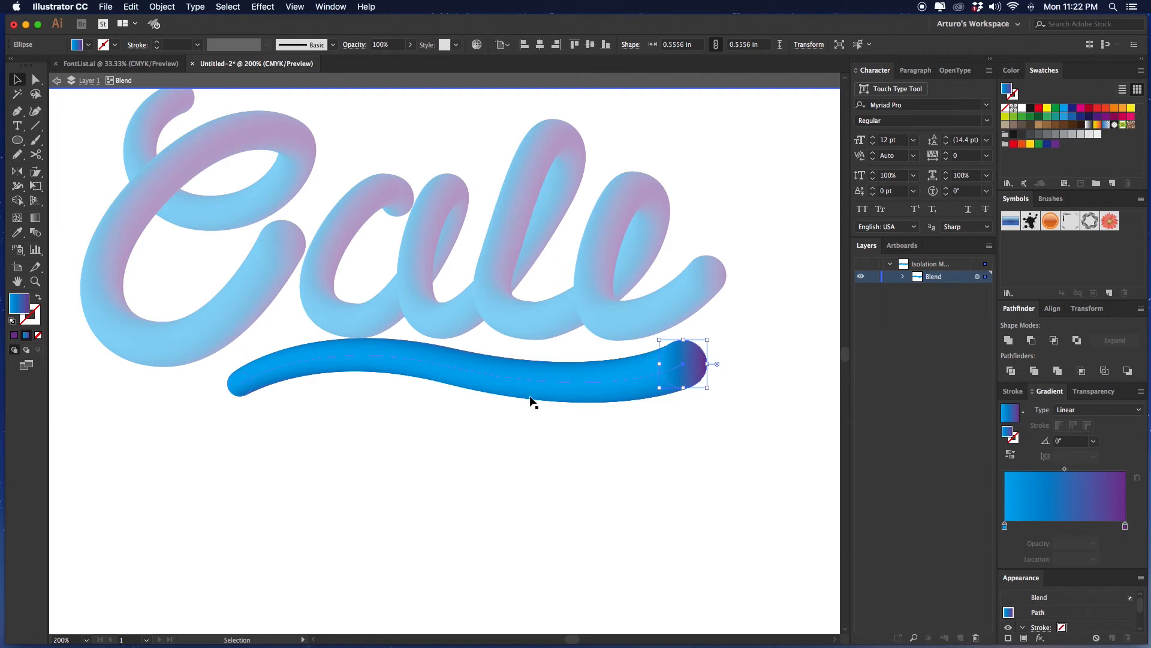
pyautogui.click(483, 430)
# Reshape the underline's spine by moving its middle anchor to about X 6.64 in, Y 5.60 in and adjusting its handles for a deeper curve
pyautogui.press('a')
pyautogui.click(463, 370)
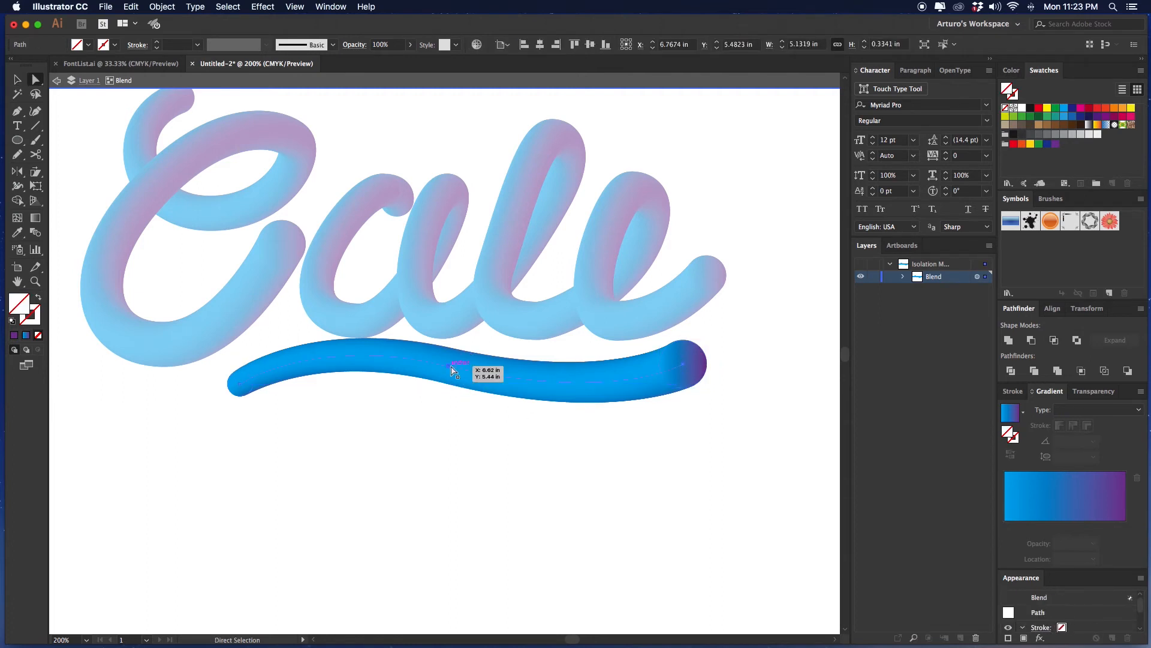
pyautogui.click(505, 376)
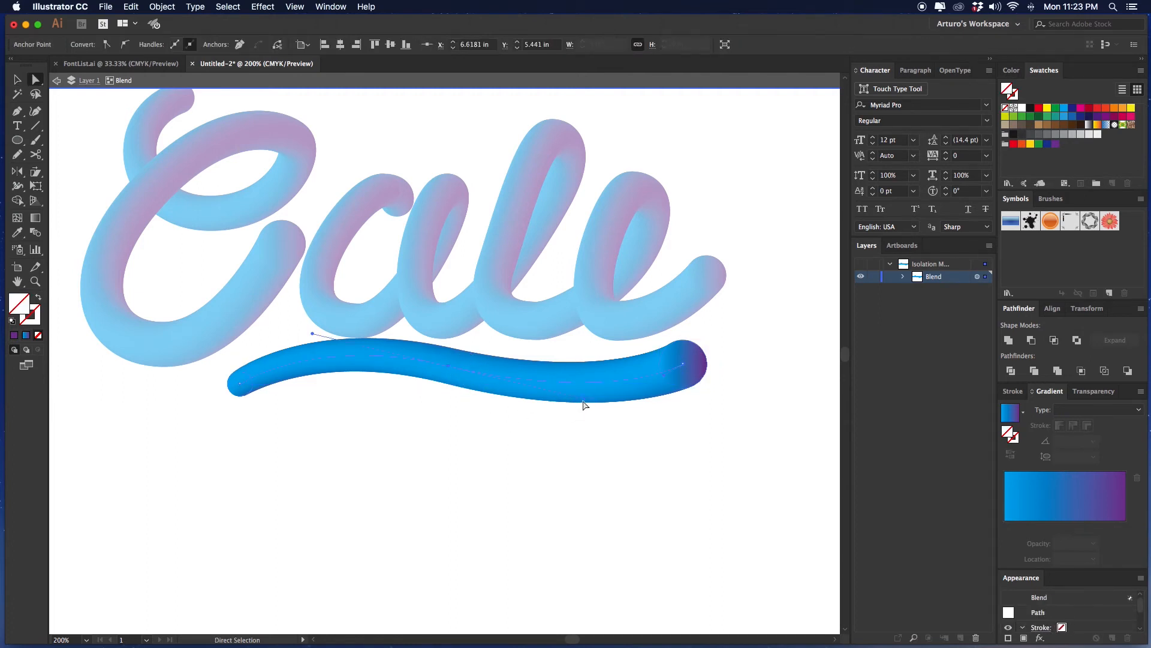
pyautogui.moveTo(583, 400); pyautogui.dragTo(583, 409)
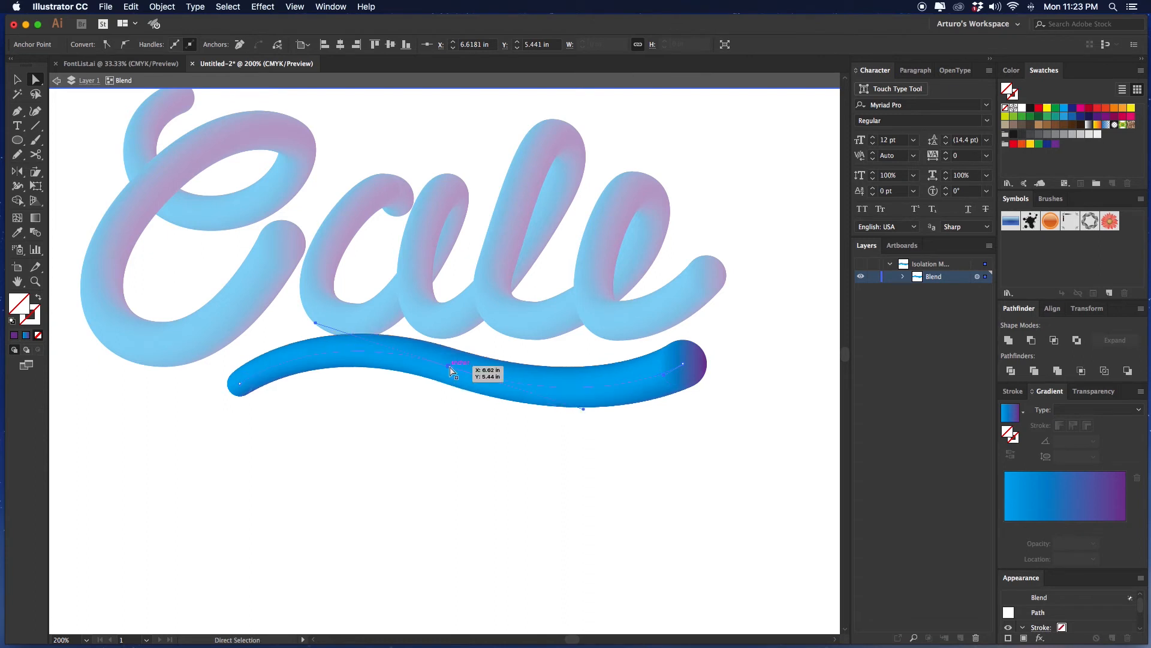
pyautogui.moveTo(451, 371); pyautogui.dragTo(459, 386)
pyautogui.moveTo(585, 423); pyautogui.dragTo(588, 430)
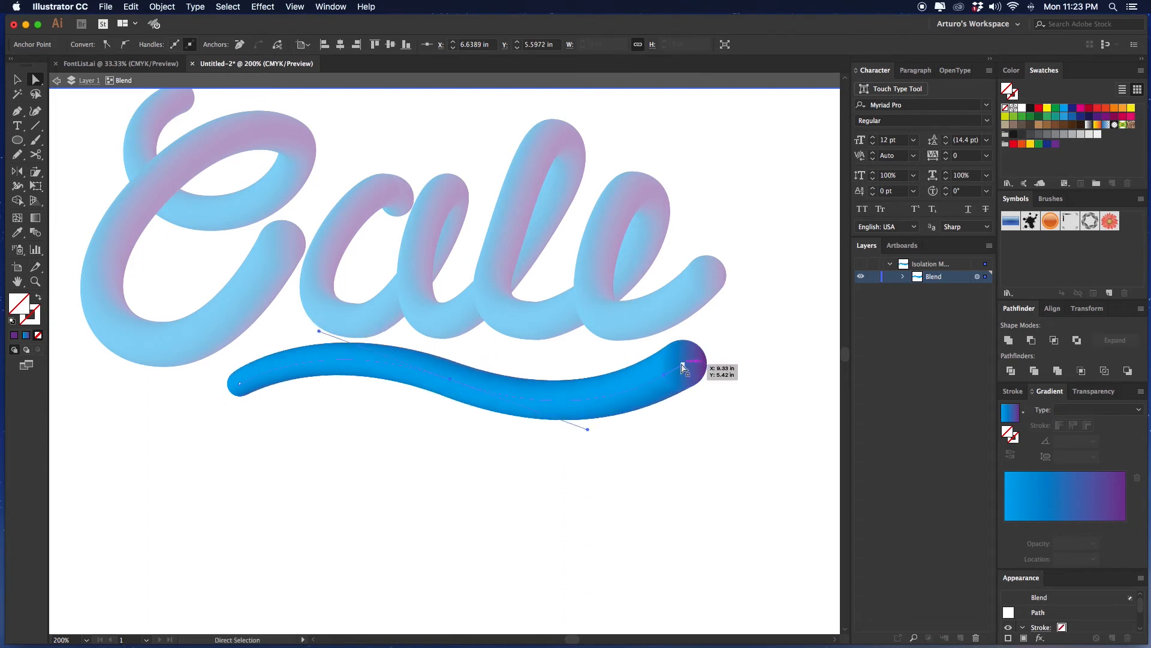
# Move the underline spine's right end anchor to about X 9.58 in, Y 5.30 in and exit the blend's isolation
pyautogui.moveTo(686, 367); pyautogui.dragTo(706, 355)
pyautogui.press('v')
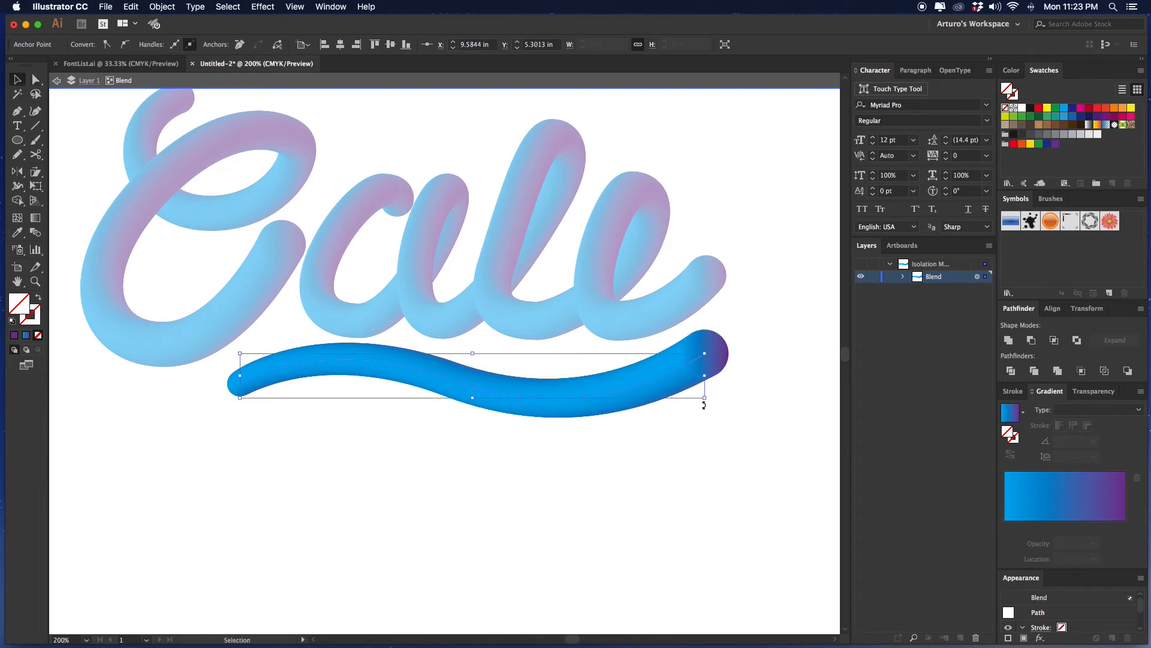
pyautogui.doubleClick(722, 404)
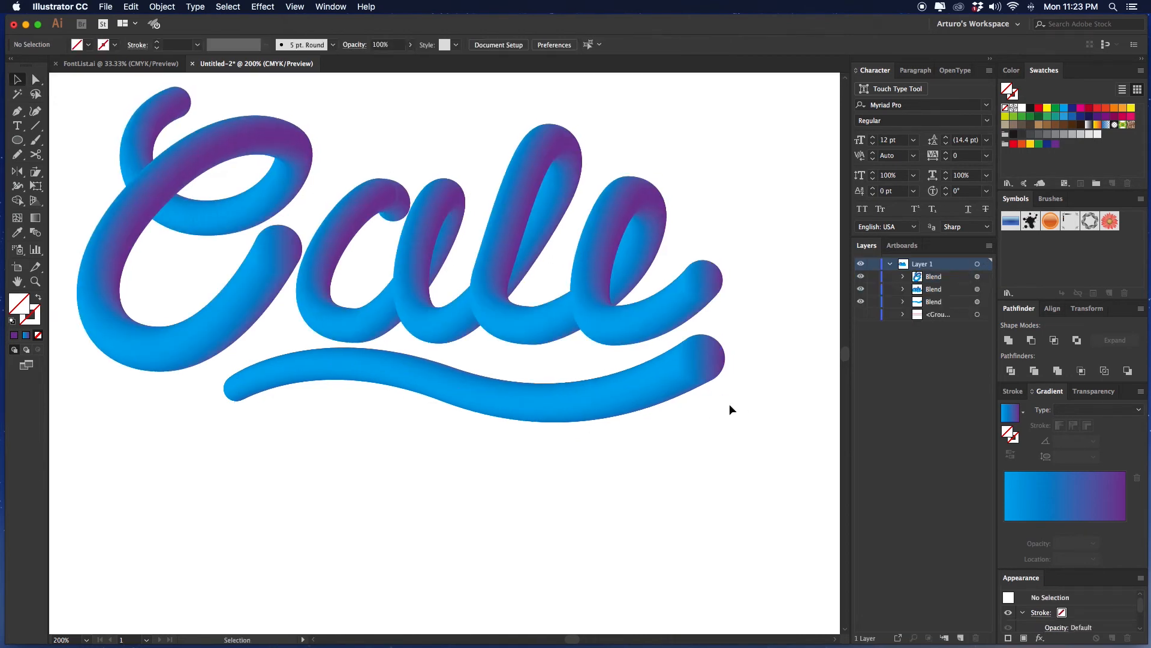
# Enter a new number of specified steps for the "ale" blend's spacing and apply it
pyautogui.press('super+minus')
pyautogui.press('super+equal')
pyautogui.scroll(1, 732, 410)
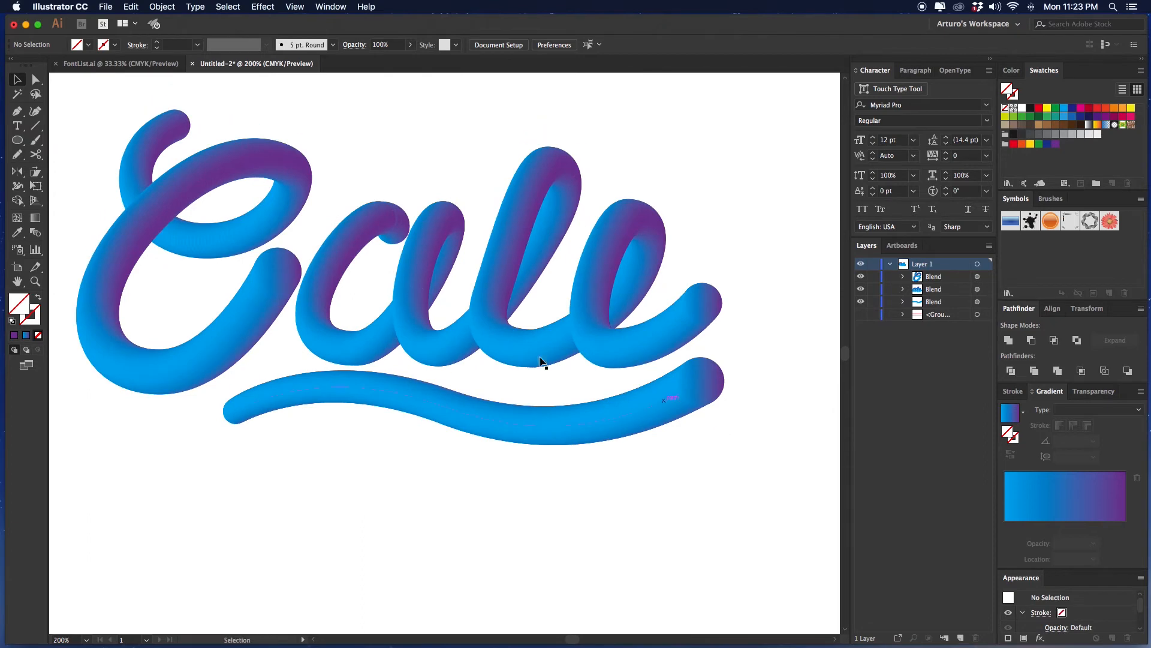
pyautogui.moveTo(291, 204); pyautogui.dragTo(325, 214)
pyautogui.scroll(1, 463, 177)
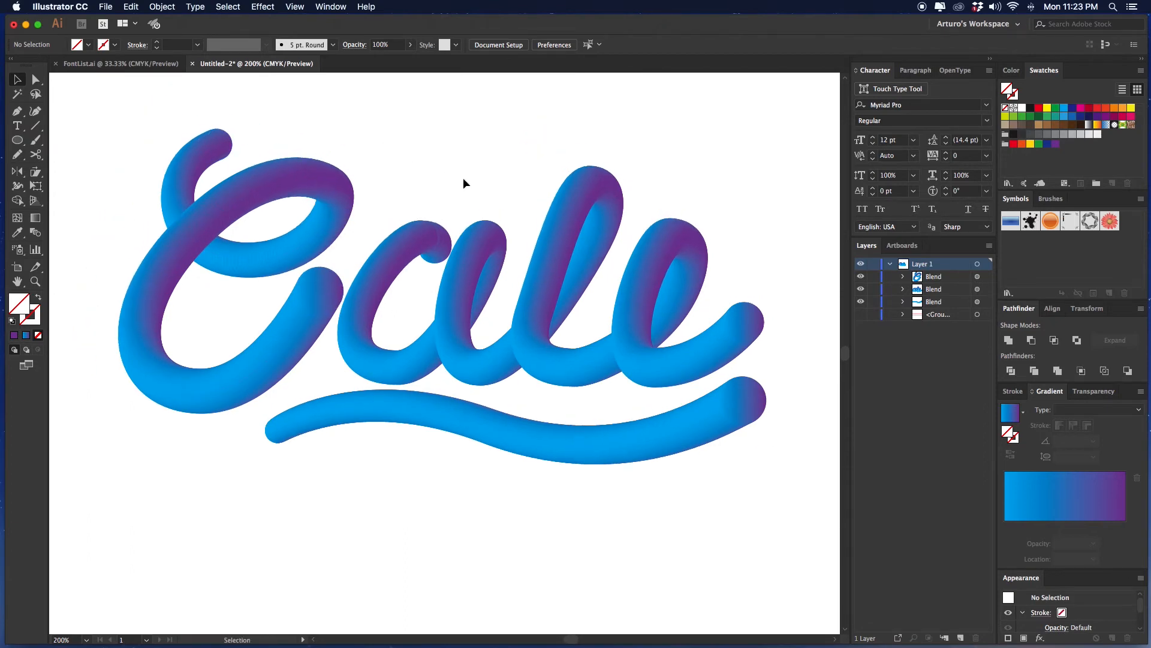
pyautogui.click(417, 235)
pyautogui.doubleClick(36, 231)
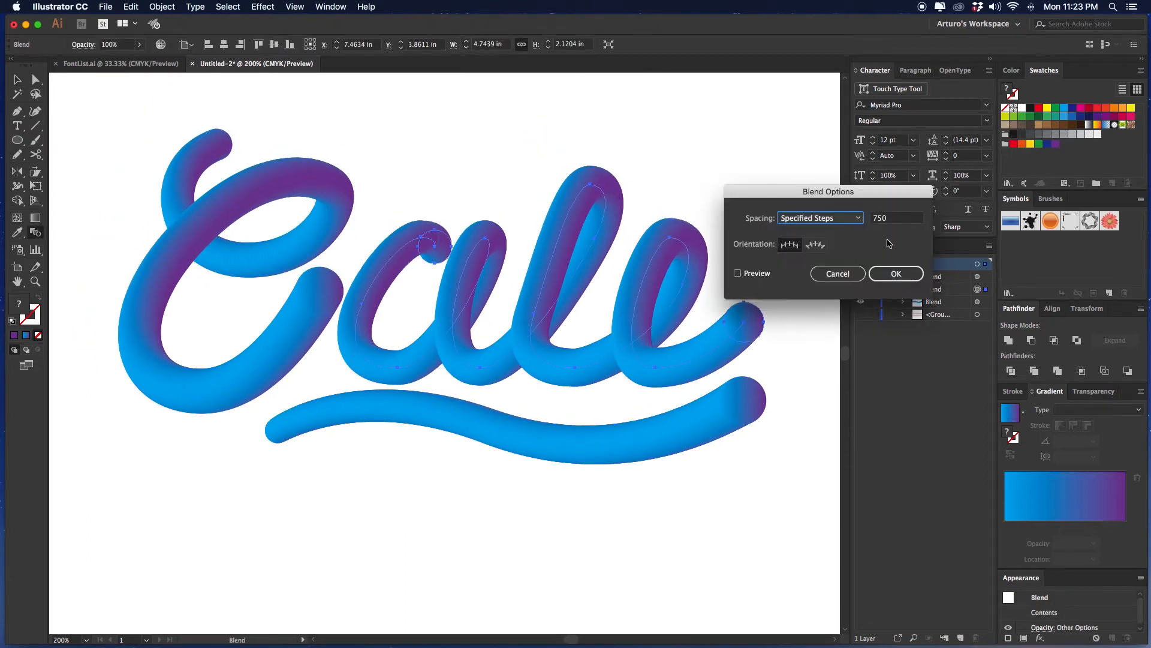
pyautogui.doubleClick(891, 218)
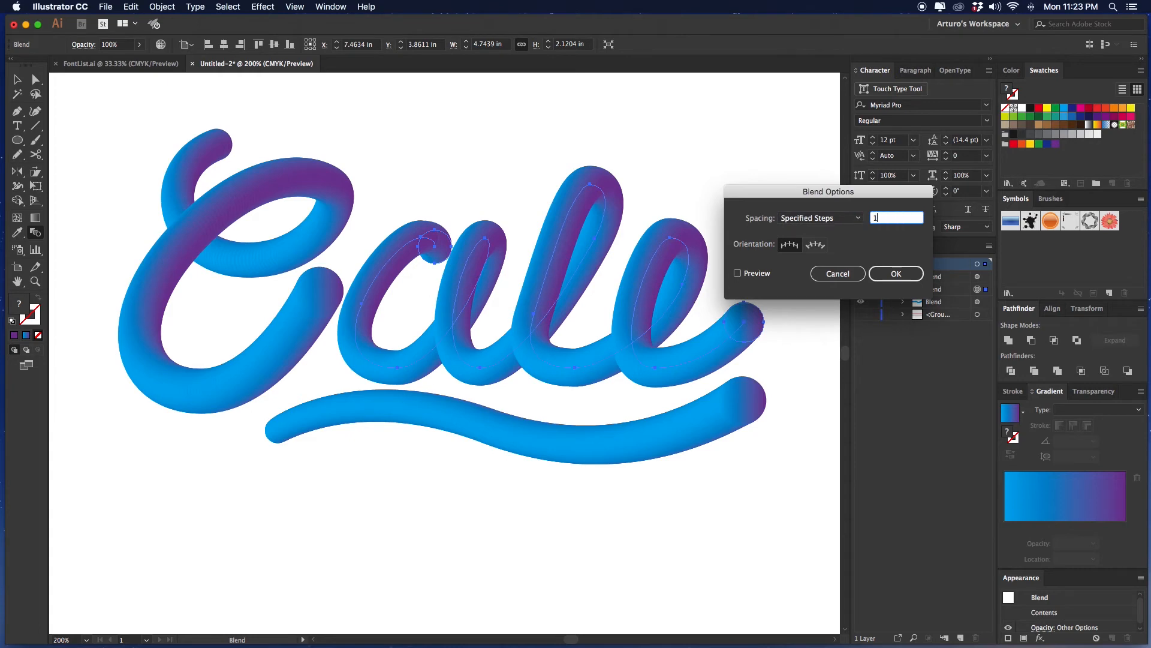
pyautogui.press('Return')
pyautogui.press('v')
pyautogui.moveTo(650, 130); pyautogui.dragTo(552, 240)
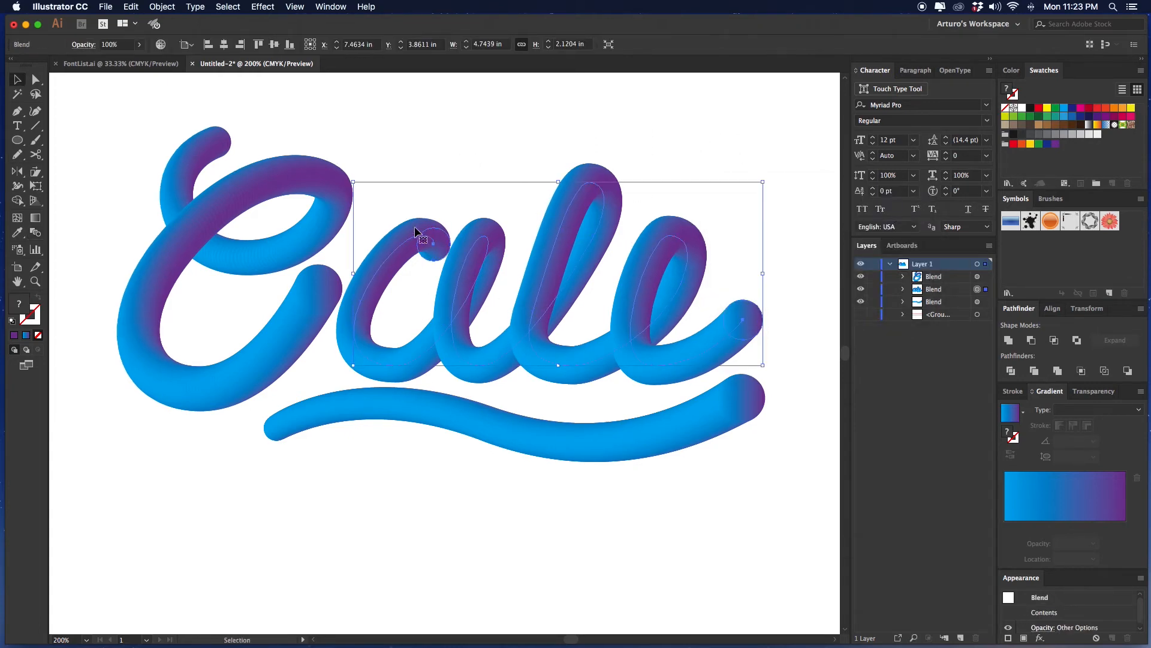
# Try reversing the "ale" blend front to back, then deselect it
pyautogui.click(641, 94)
pyautogui.hscroll(-1, 575, 129)
pyautogui.click(598, 180)
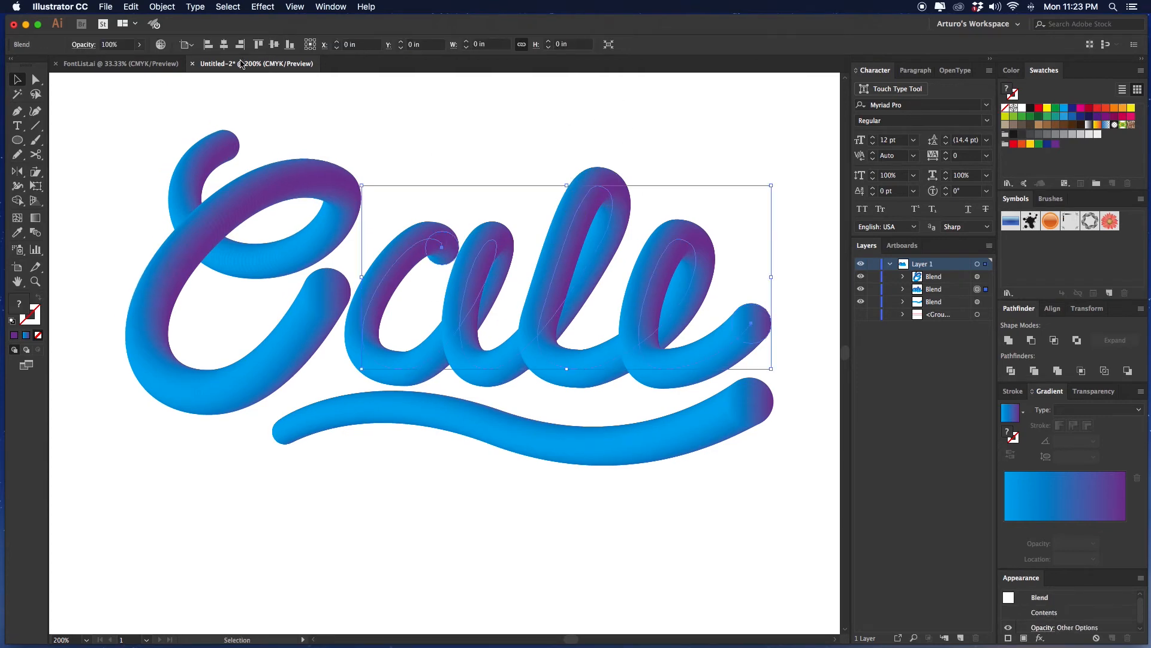
pyautogui.click(166, 7)
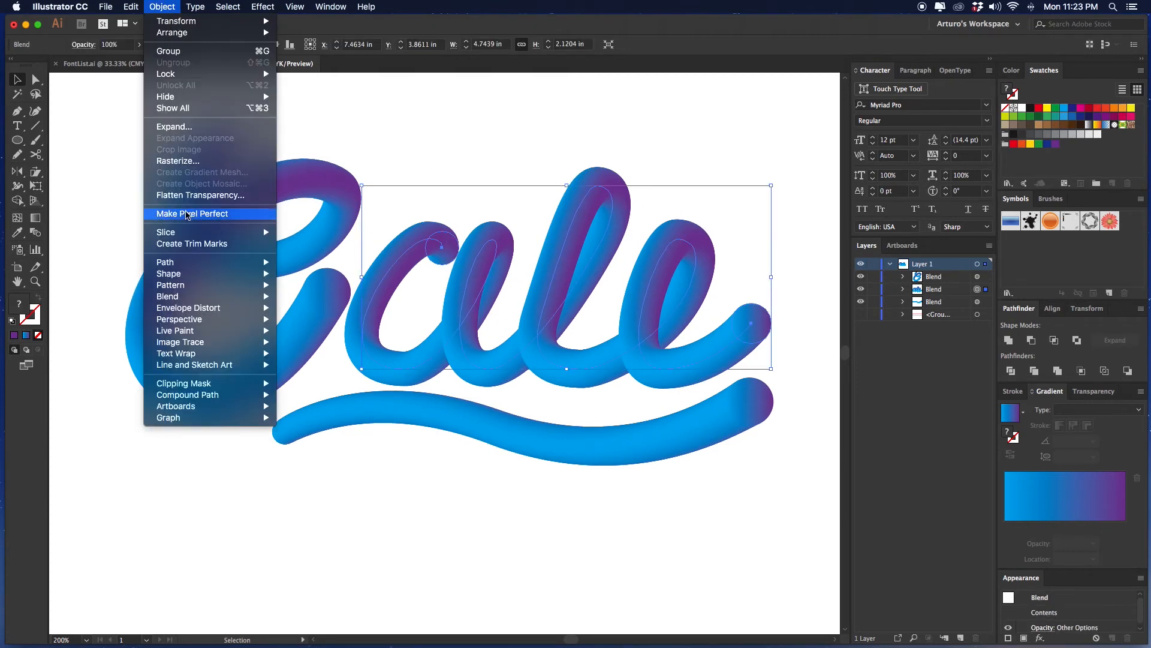
pyautogui.moveTo(183, 301)
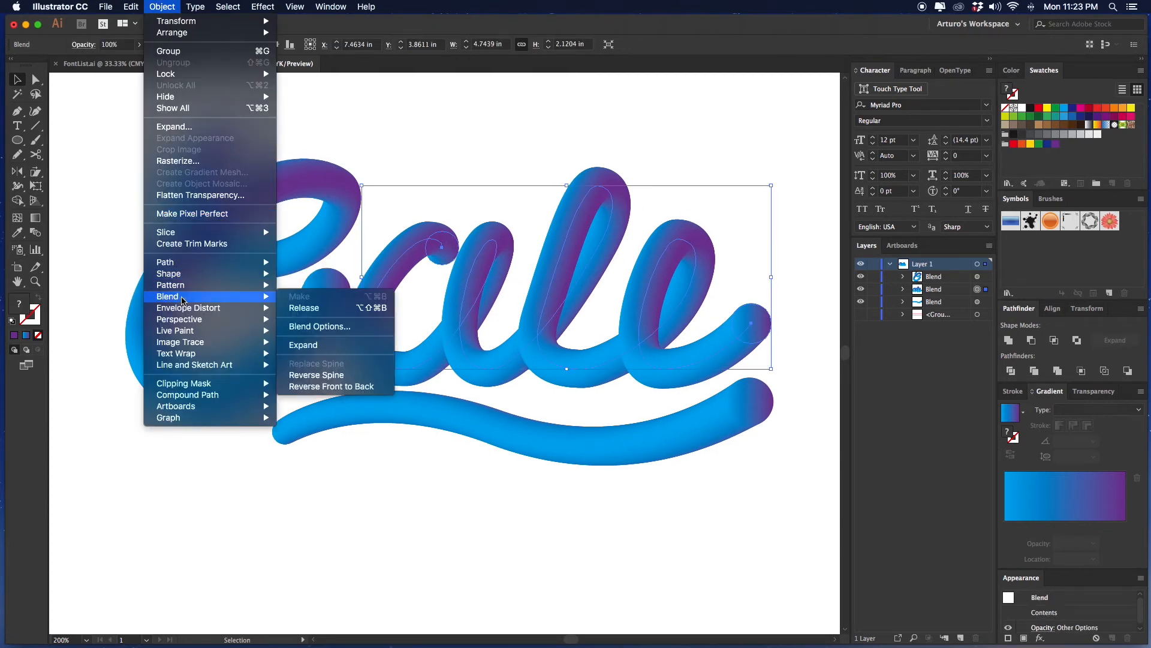
pyautogui.click(324, 387)
pyautogui.click(449, 154)
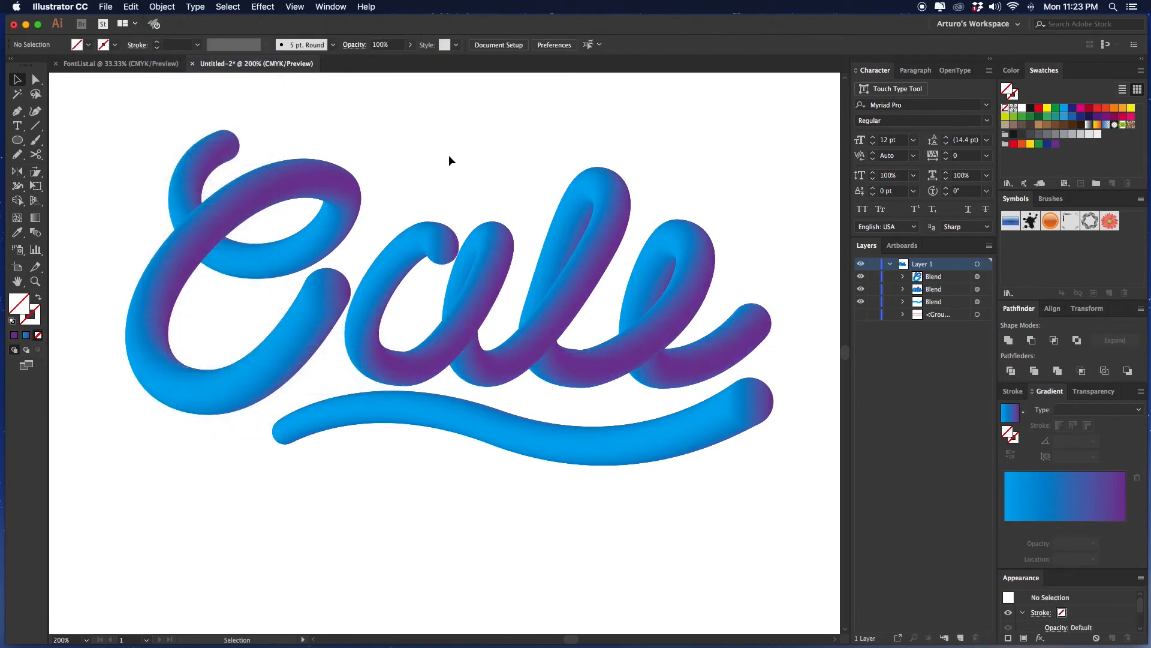
# Try reversing the "C" blend front to back and deselect it
pyautogui.click(298, 169)
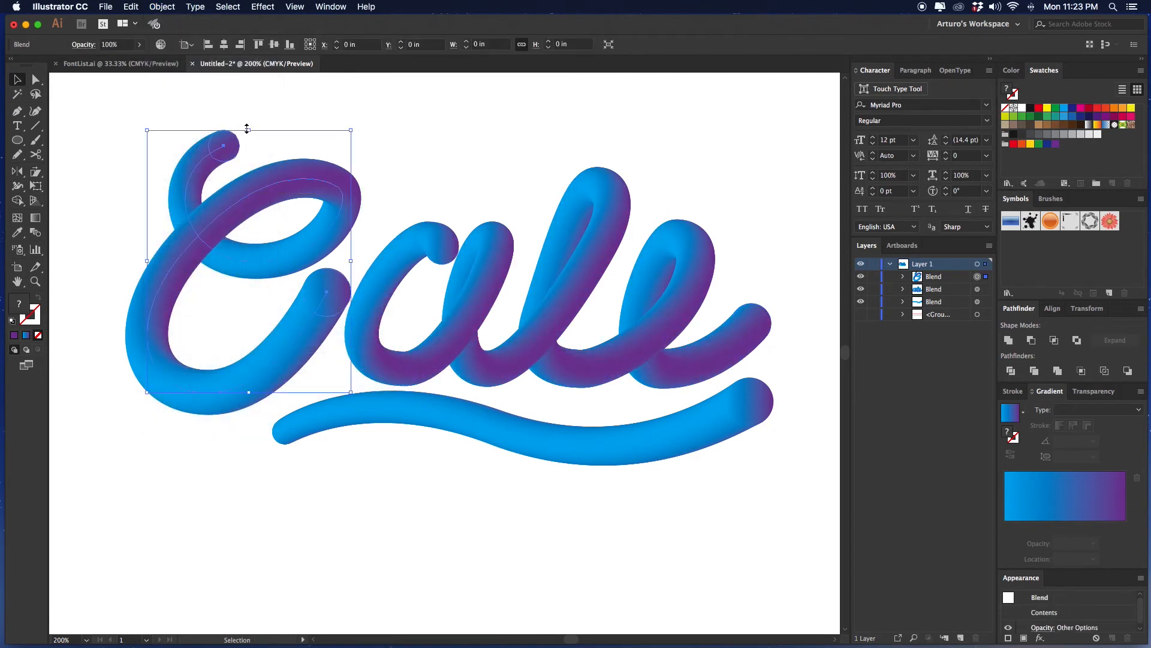
pyautogui.click(262, 7)
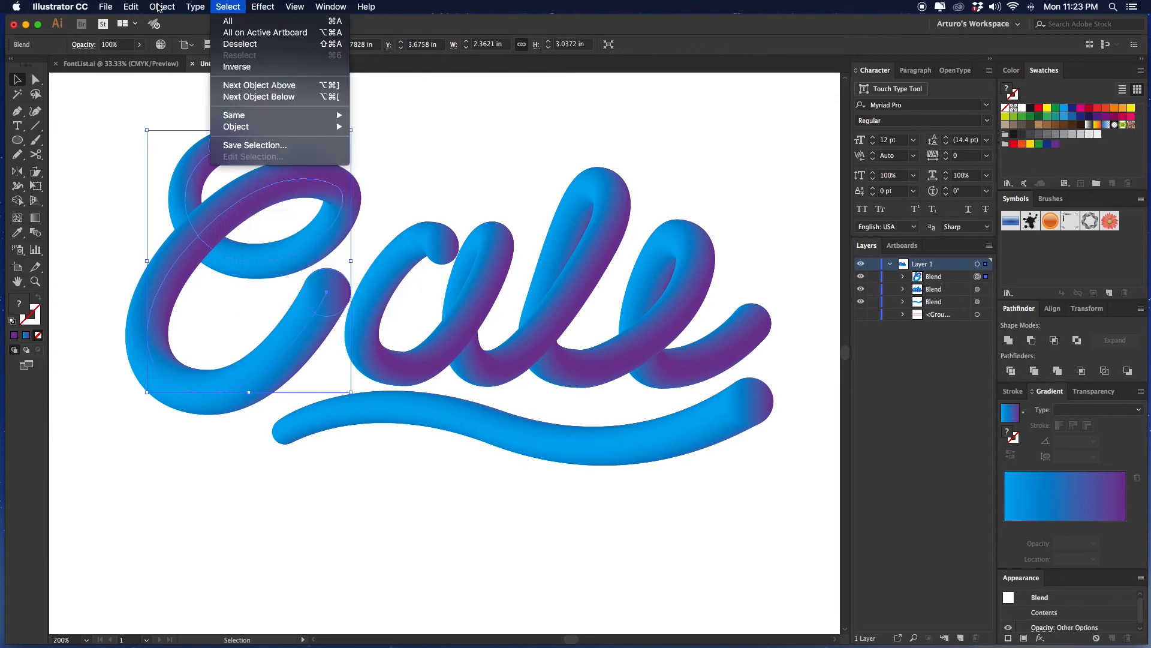
pyautogui.moveTo(161, 8)
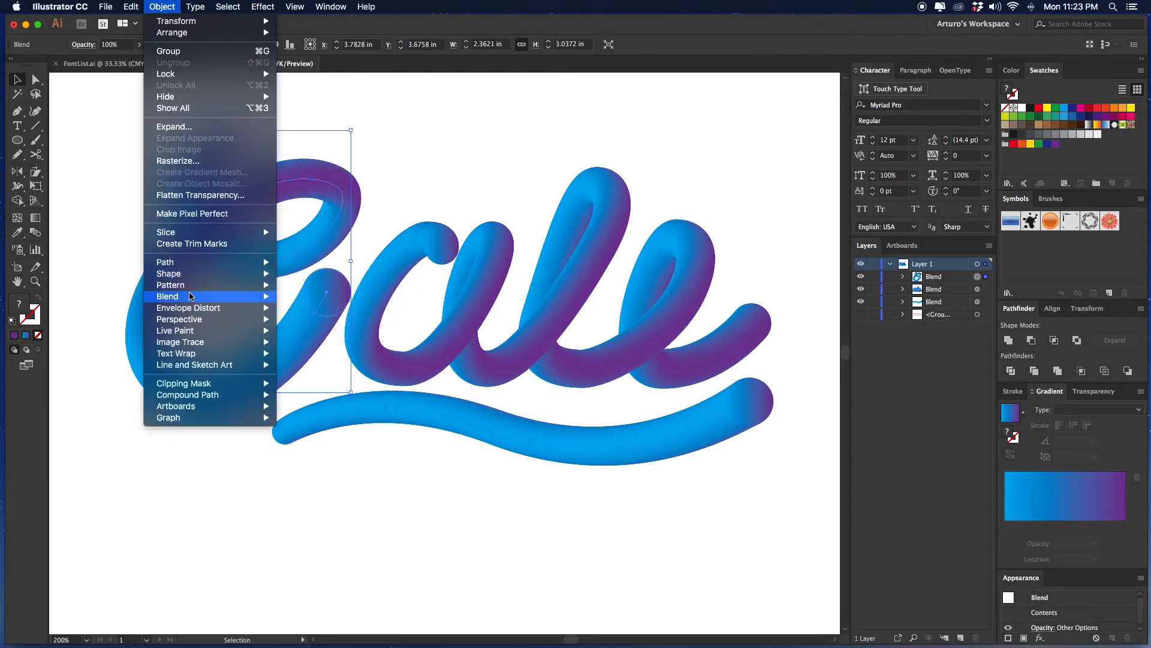
pyautogui.moveTo(189, 296)
pyautogui.click(334, 387)
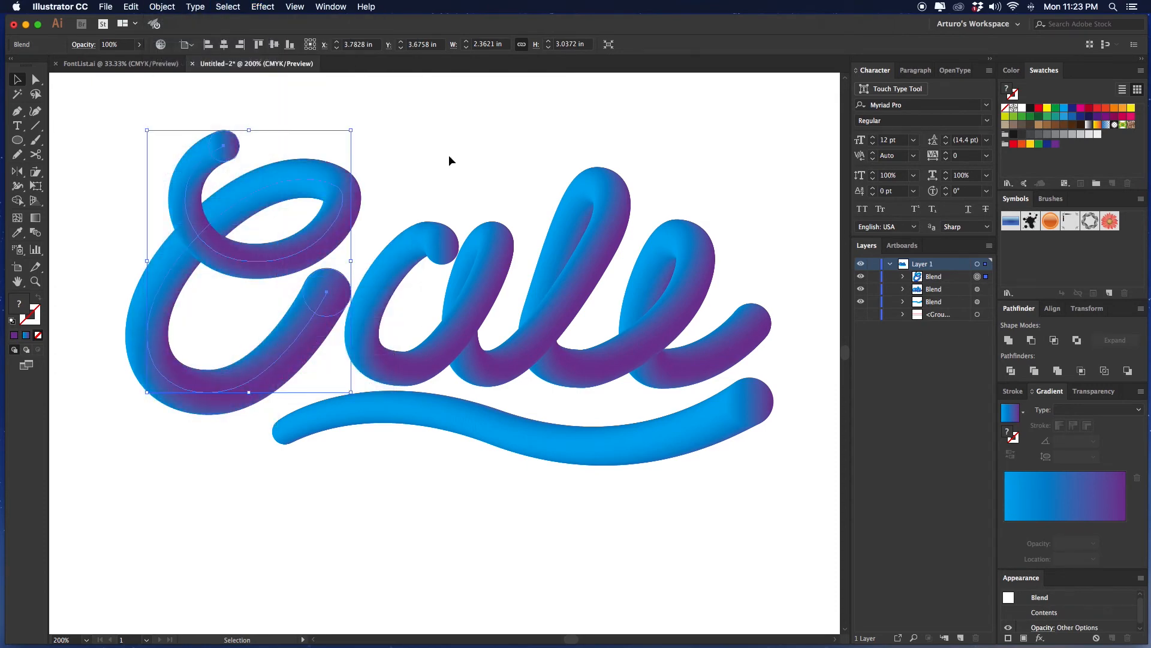
pyautogui.click(448, 155)
# Undo the front-to-back reversals of the "C" and "ale" blends and clear the selection
pyautogui.press('super+z')
pyautogui.press('super+z')
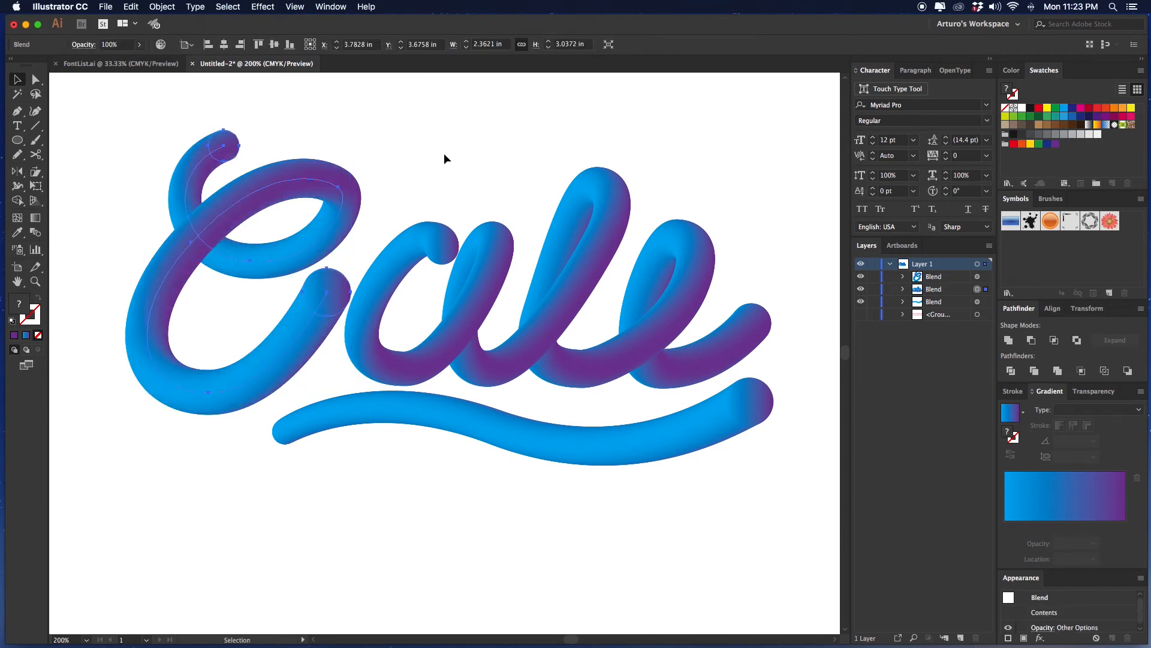
pyautogui.click(444, 157)
# Try reversing the spine of the "C" blend and deselect it
pyautogui.click(297, 196)
pyautogui.click(161, 8)
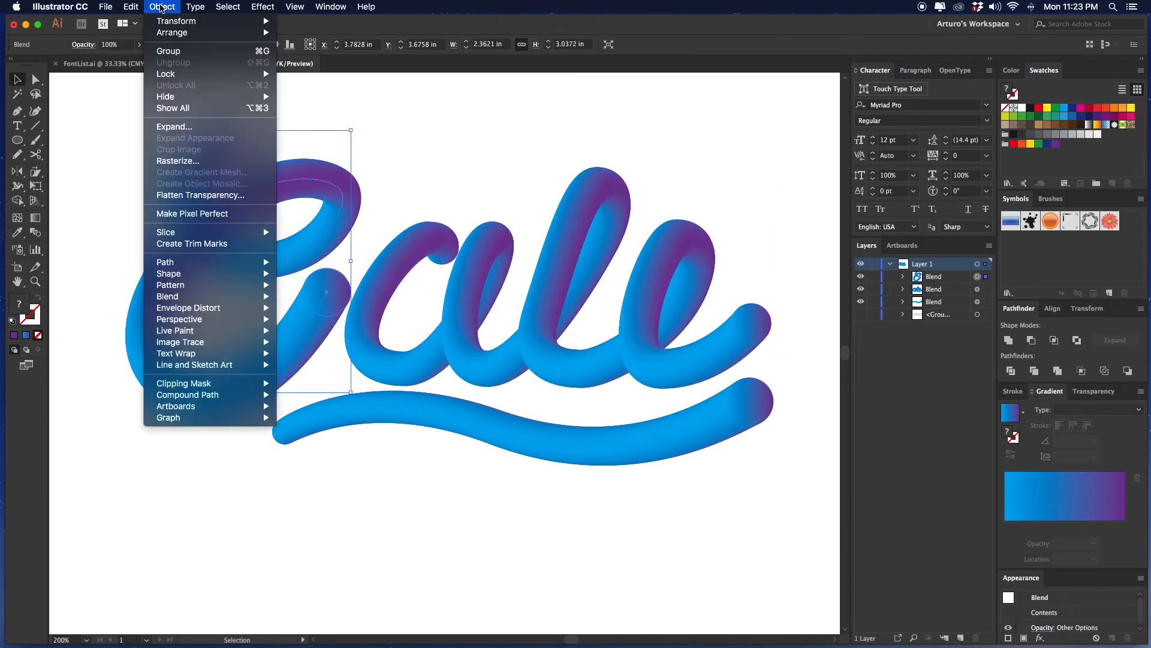
pyautogui.moveTo(177, 299)
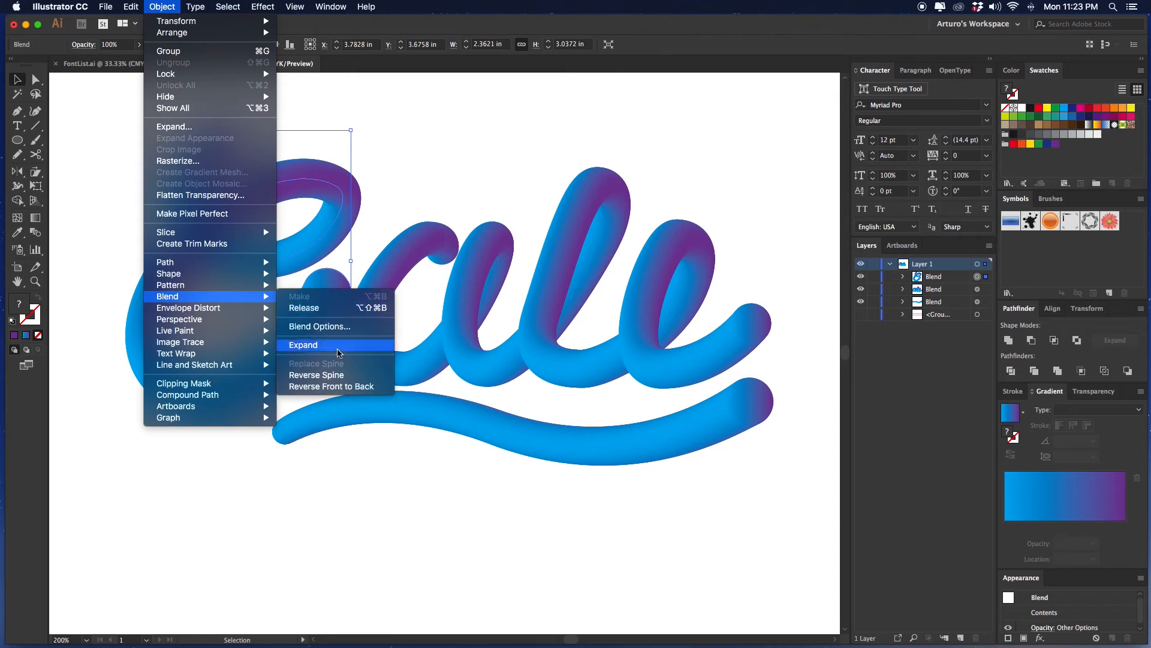
pyautogui.click(317, 374)
pyautogui.click(454, 122)
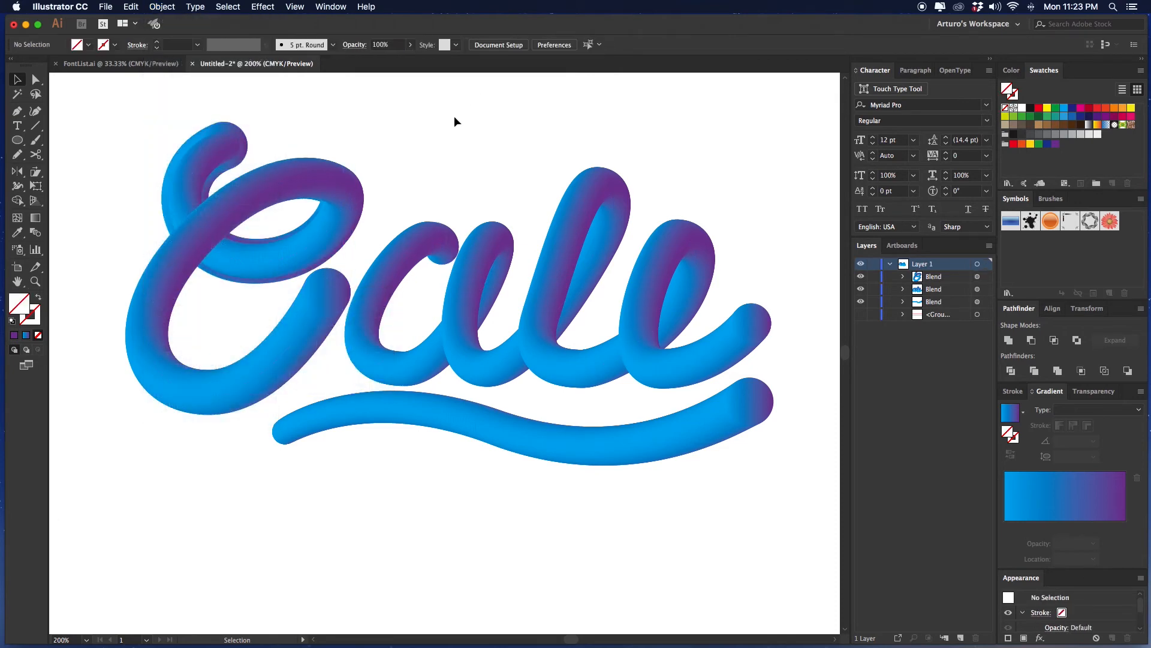
pyautogui.click(251, 223)
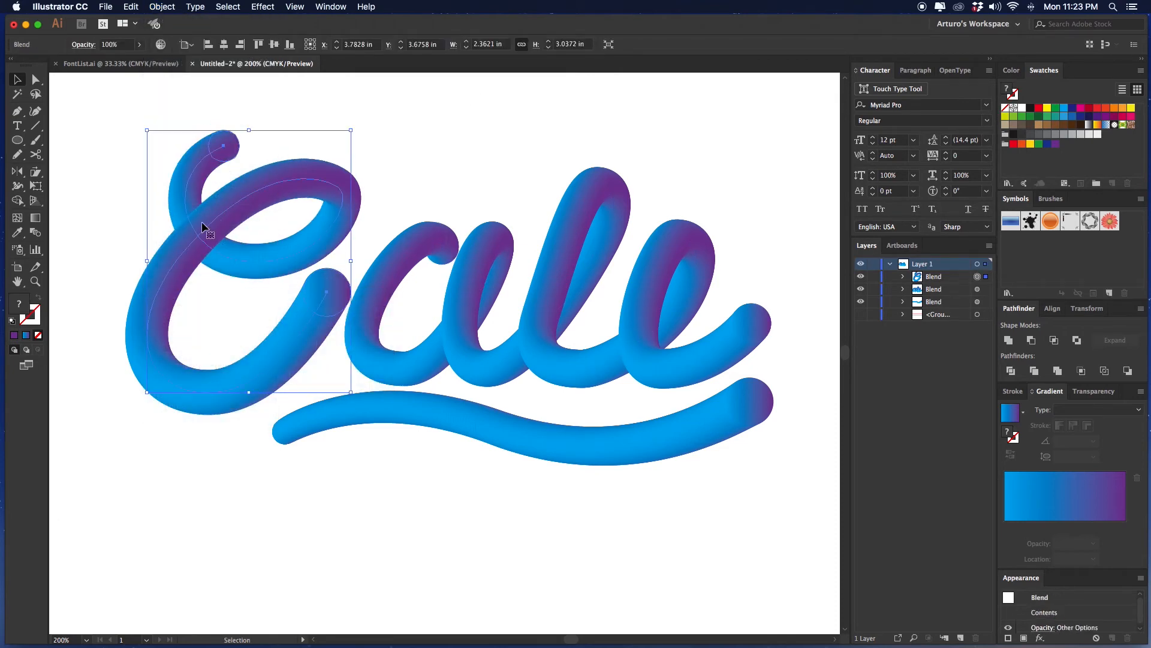
pyautogui.click(427, 114)
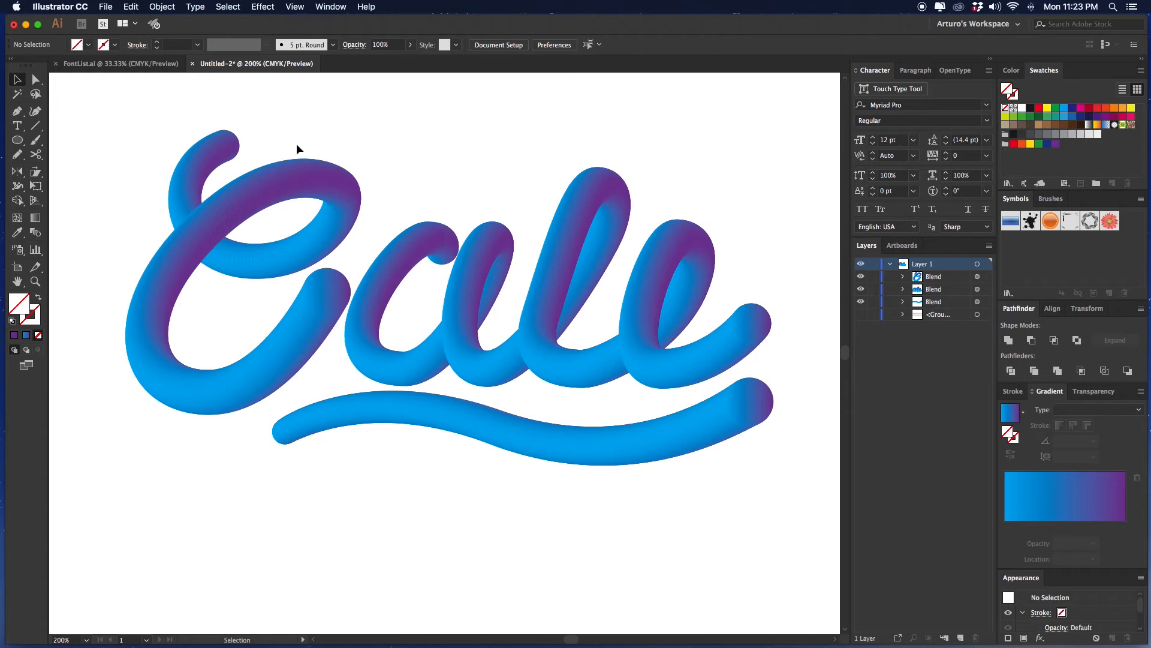
# Reverse the "C" blend's spine again to swap its thick and thin ends, and clear the selection
pyautogui.moveTo(128, 167); pyautogui.dragTo(214, 268)
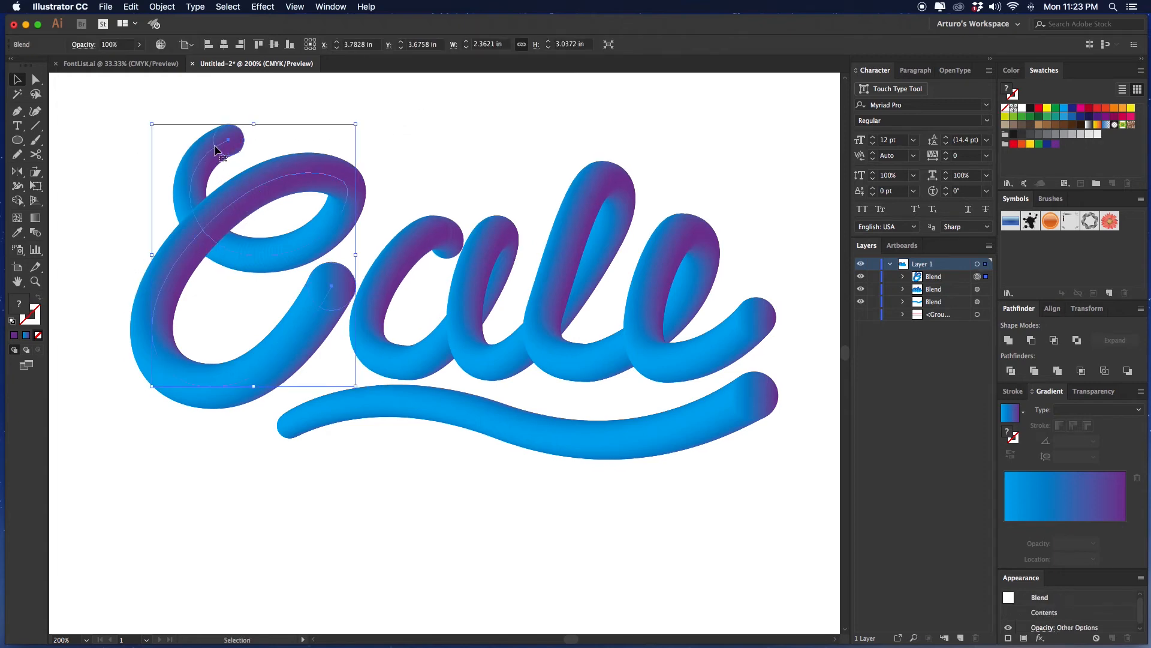
pyautogui.click(160, 7)
pyautogui.moveTo(193, 299)
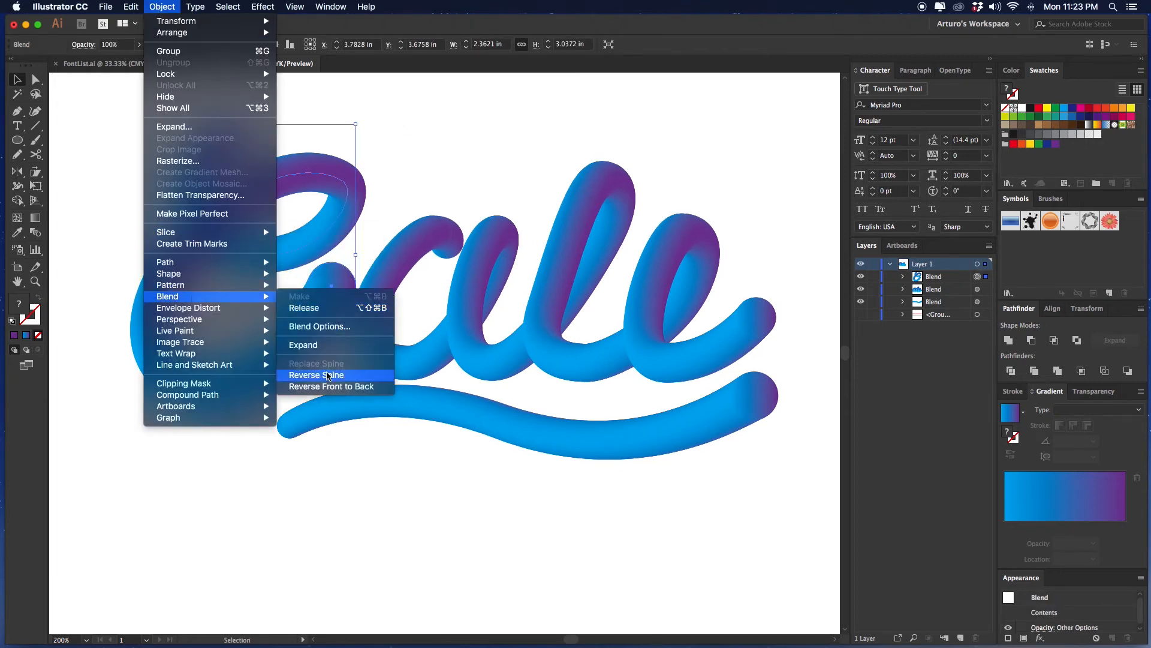
pyautogui.click(327, 376)
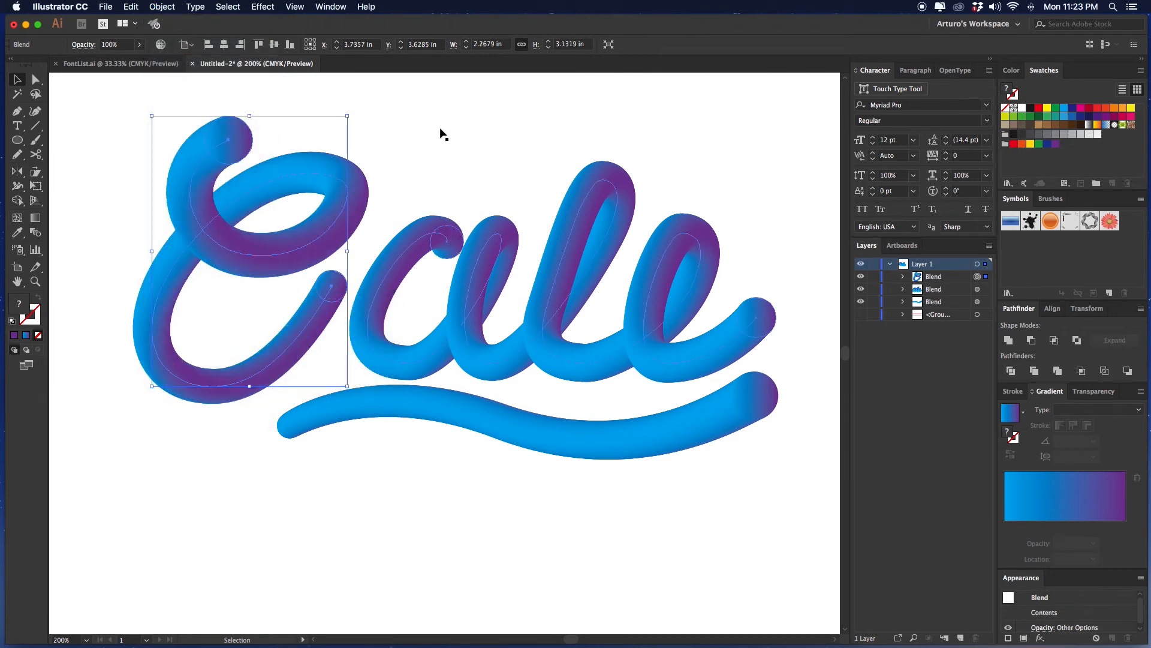
pyautogui.click(442, 131)
pyautogui.moveTo(440, 127); pyautogui.dragTo(434, 120)
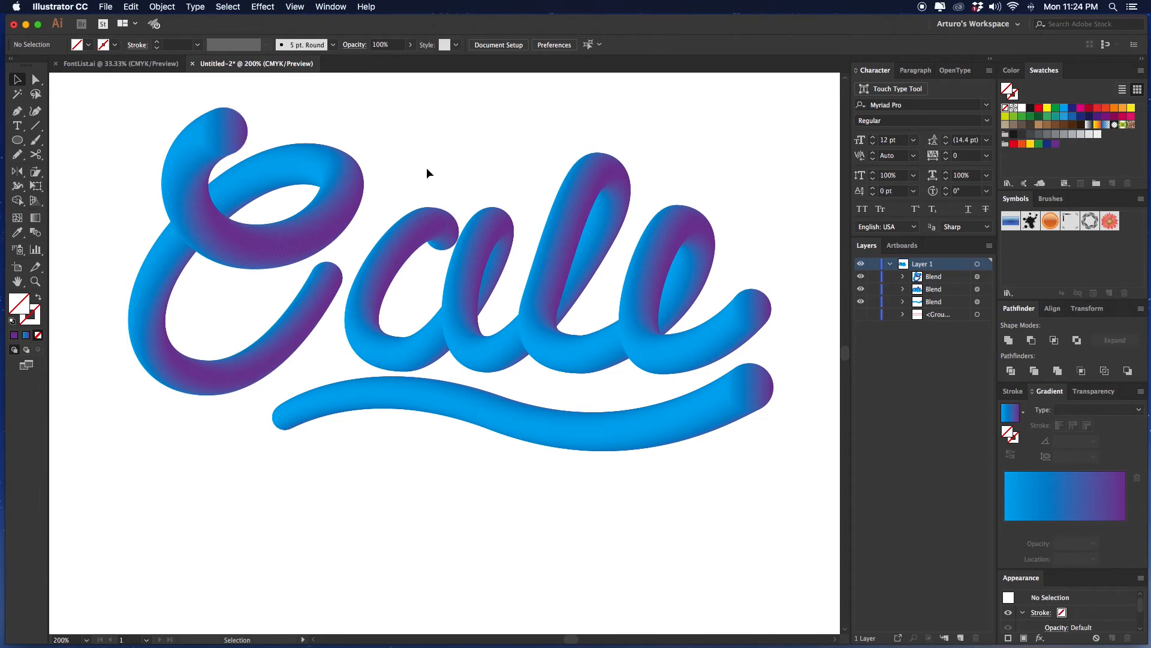
# Reverse the "ale" blend's spine to swap its thick and thin ends, and deselect it
pyautogui.click(450, 216)
pyautogui.click(177, 7)
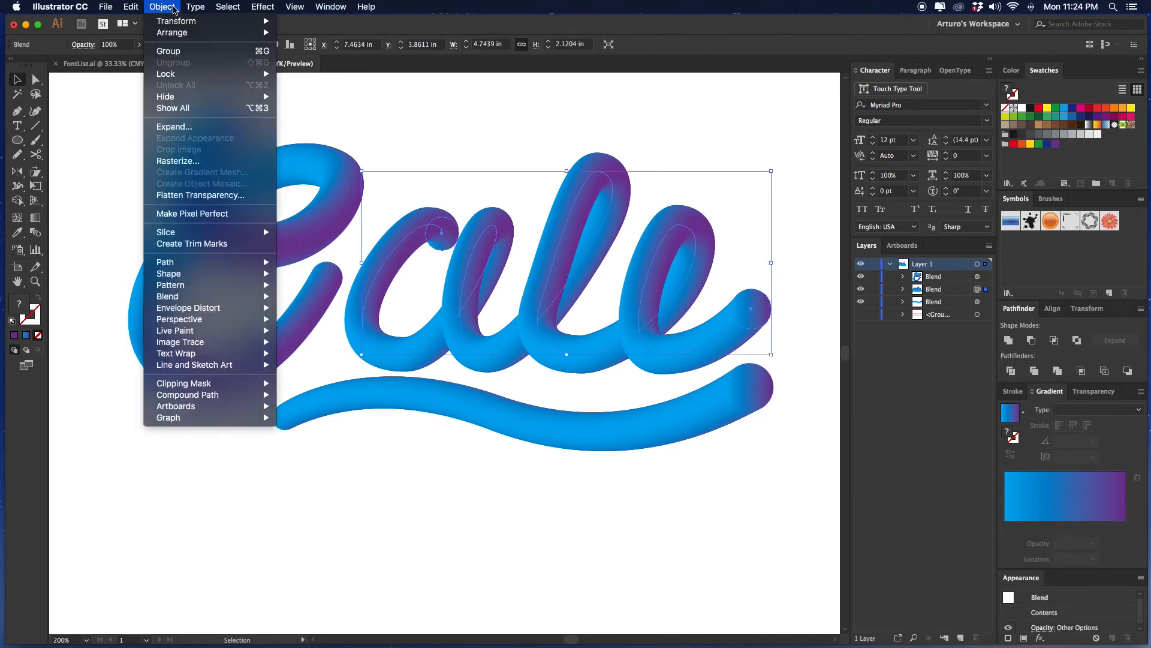
pyautogui.moveTo(177, 300)
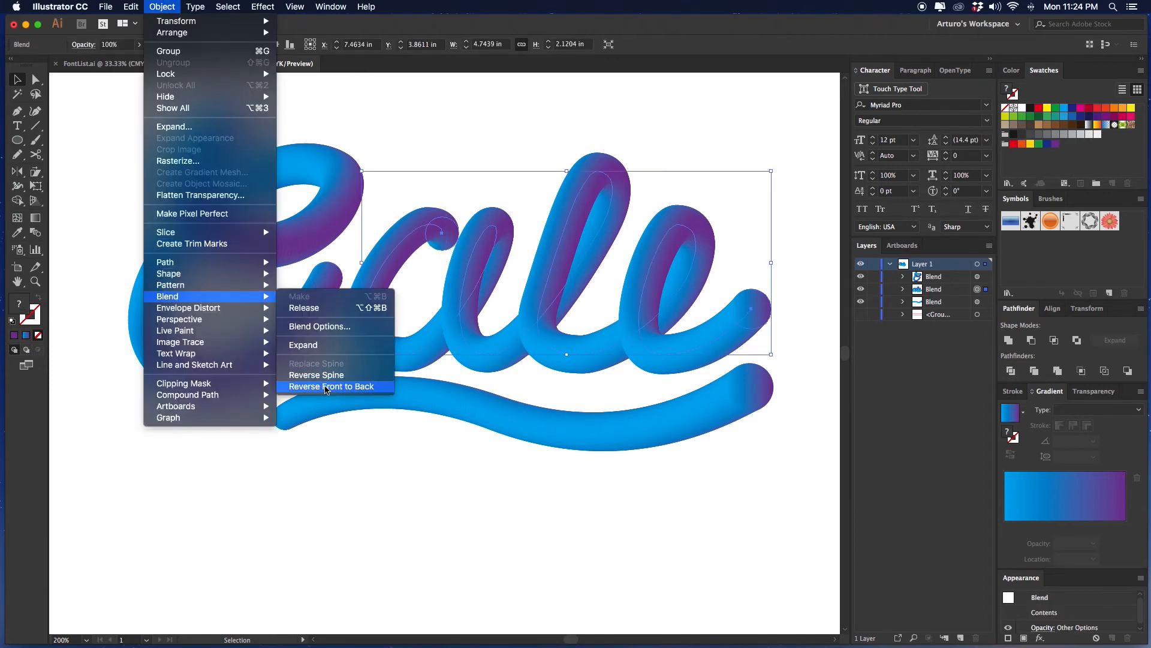
pyautogui.click(327, 387)
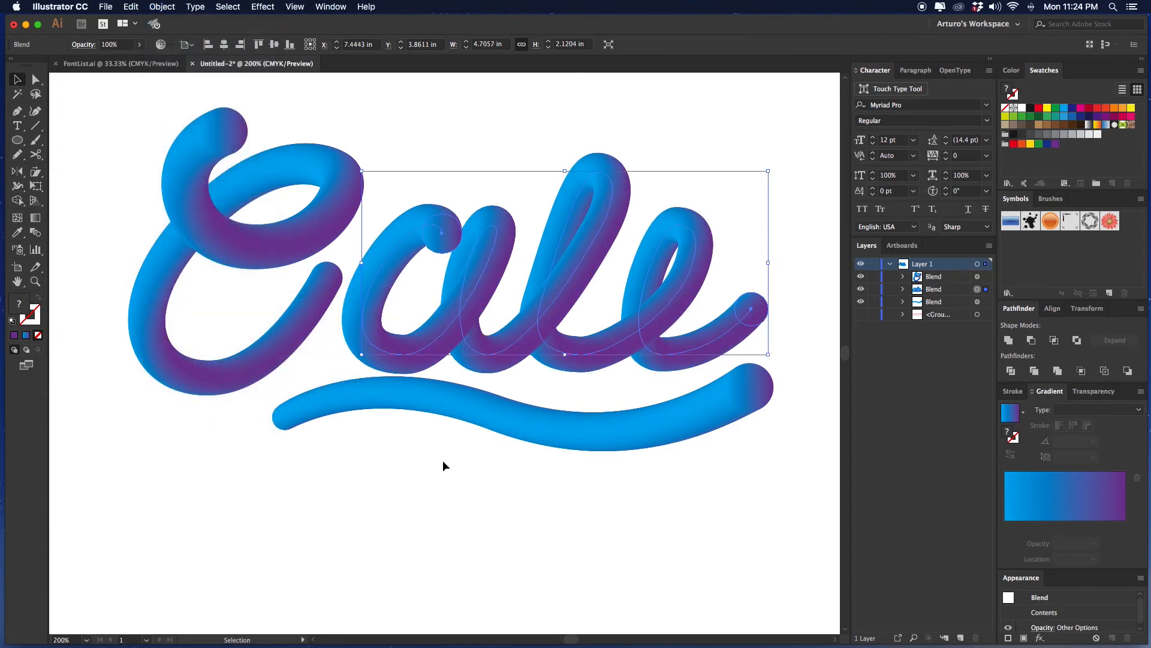
pyautogui.click(442, 466)
pyautogui.moveTo(442, 465); pyautogui.dragTo(419, 463)
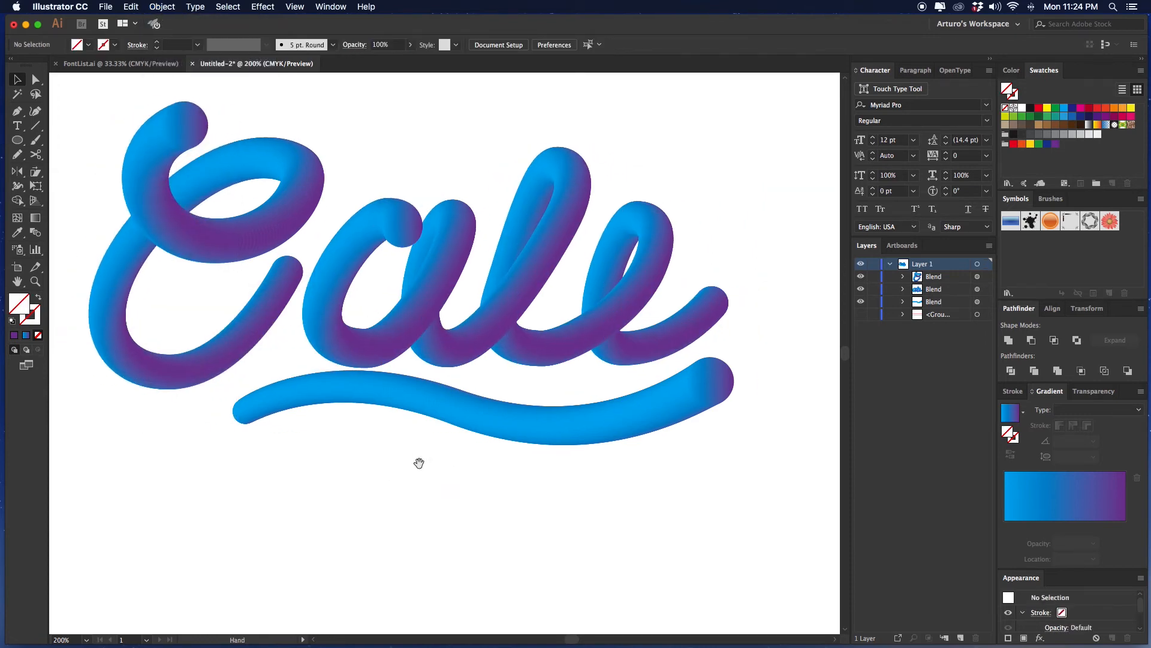
# Undo the spine reversals of the "ale" and "C" blends and clear the selection
pyautogui.press('super+z')
pyautogui.press('super+z')
pyautogui.press('super+z')
pyautogui.press('super+z')
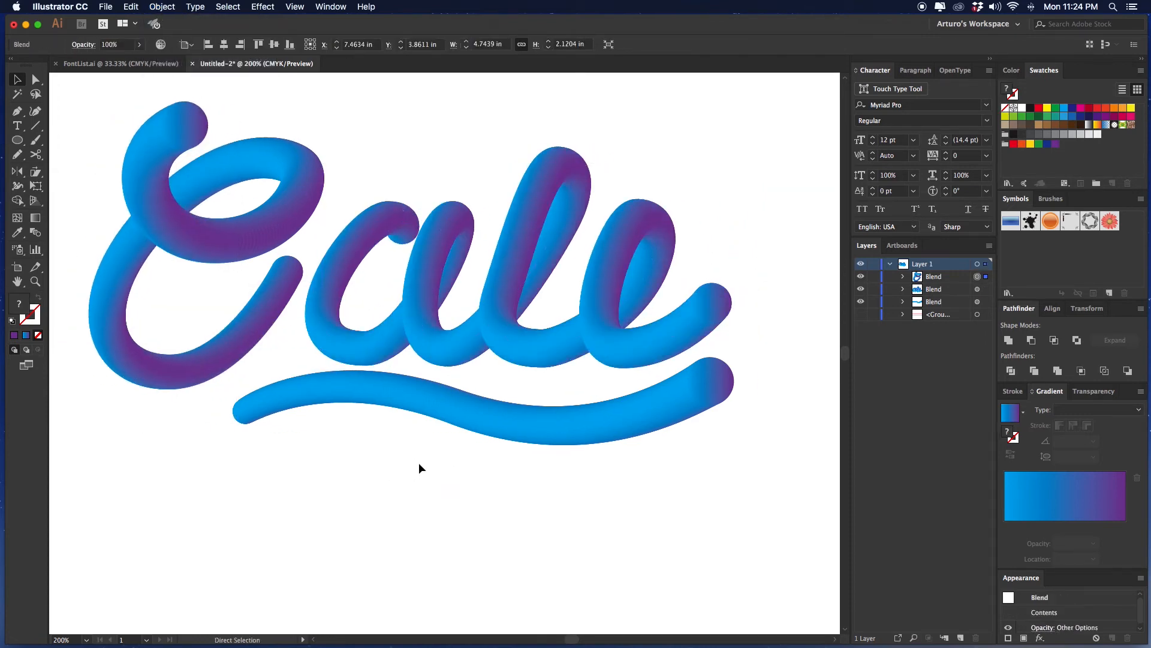
pyautogui.click(419, 463)
pyautogui.moveTo(419, 464); pyautogui.dragTo(408, 463)
pyautogui.moveTo(601, 432); pyautogui.dragTo(533, 485)
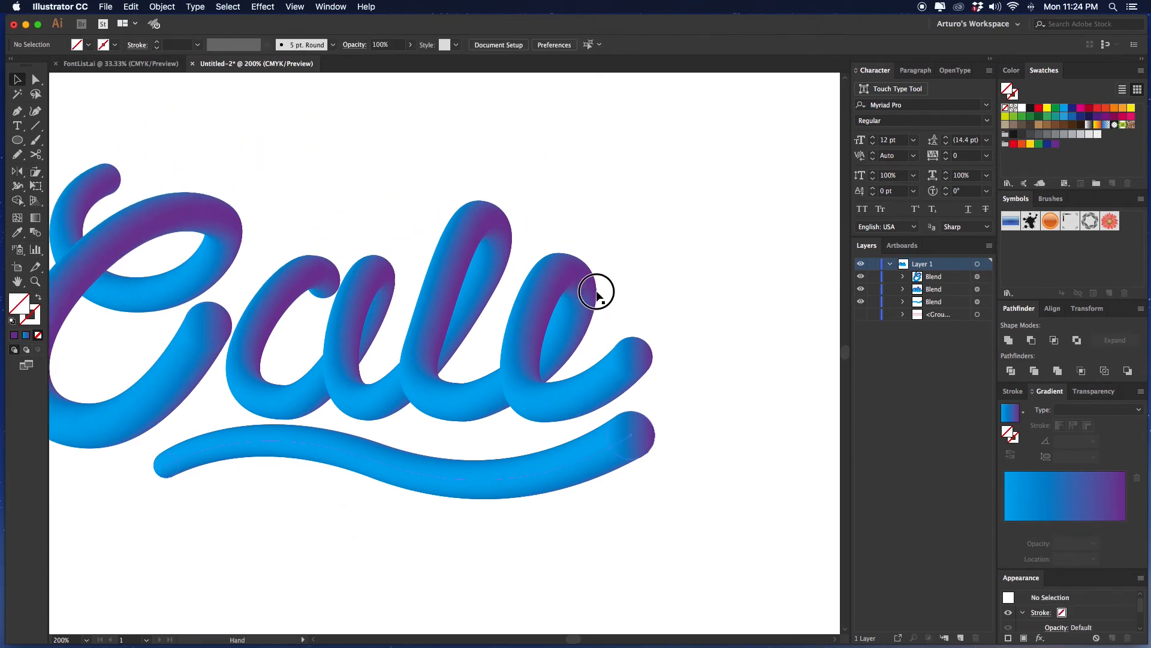
# Draw a small open U-shaped path with the Pen tool above the last letter as the spine for an i-dot
pyautogui.moveTo(596, 290); pyautogui.dragTo(578, 299)
pyautogui.moveTo(420, 154); pyautogui.dragTo(381, 165)
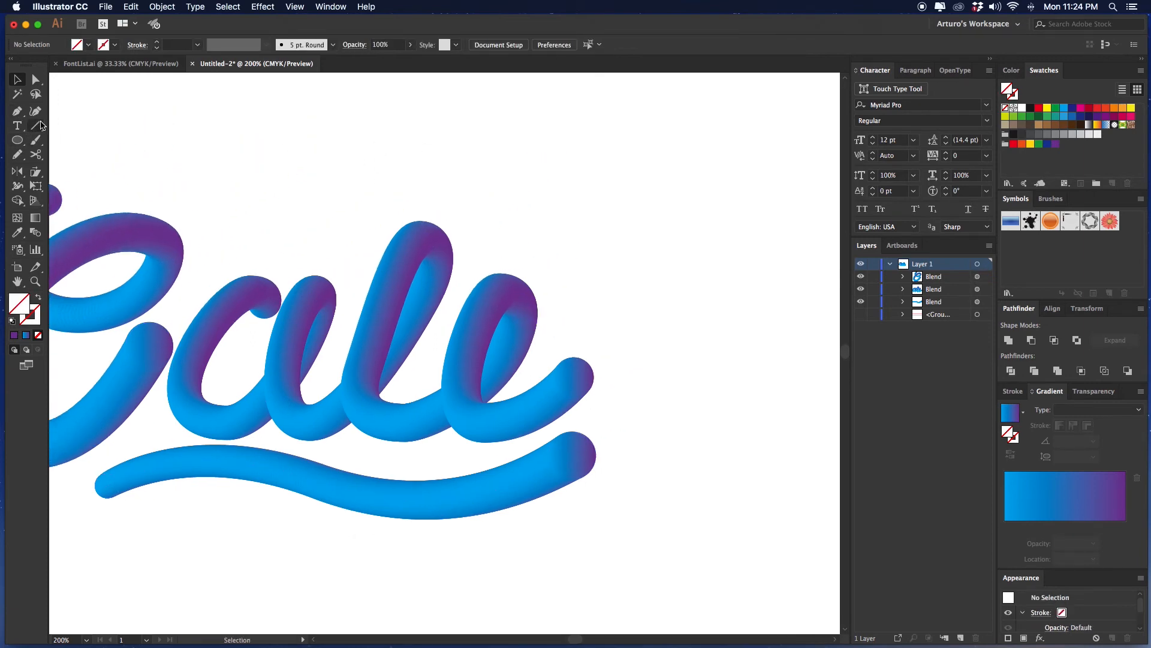
pyautogui.click(16, 111)
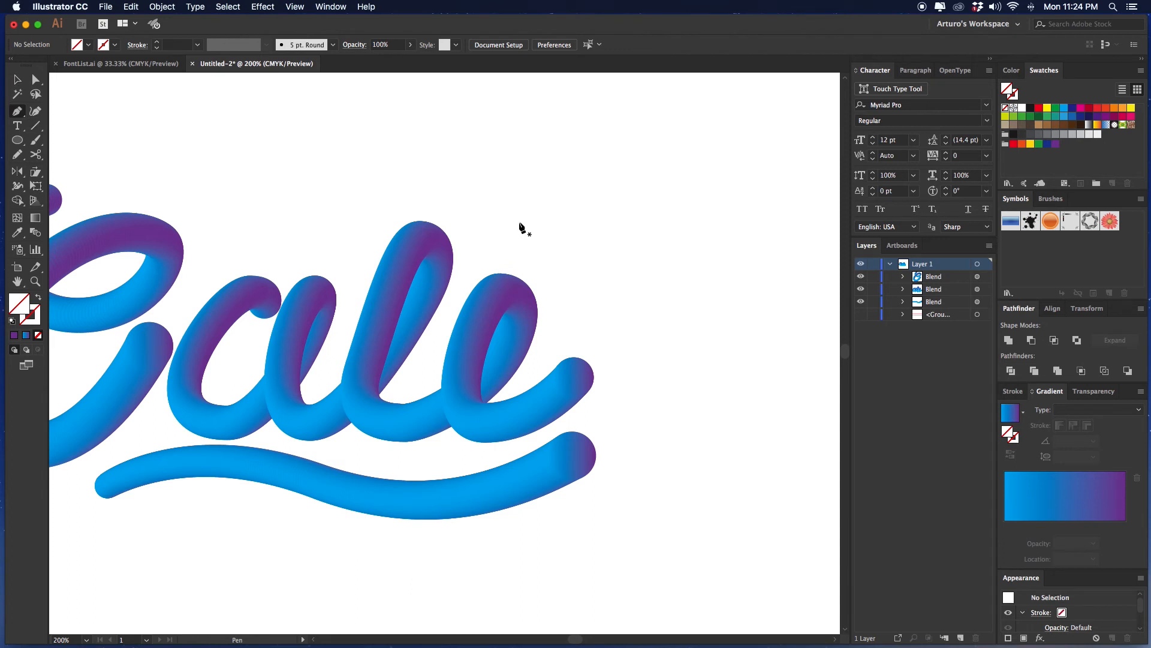
pyautogui.click(521, 220)
pyautogui.moveTo(521, 262); pyautogui.dragTo(558, 269)
pyautogui.click(551, 212)
pyautogui.moveTo(546, 201); pyautogui.dragTo(582, 232)
pyautogui.press('v')
# Draw a circle about 0.343 in wide in the empty area above the lettering and fill it with the blue-to-purple gradient
pyautogui.press('l')
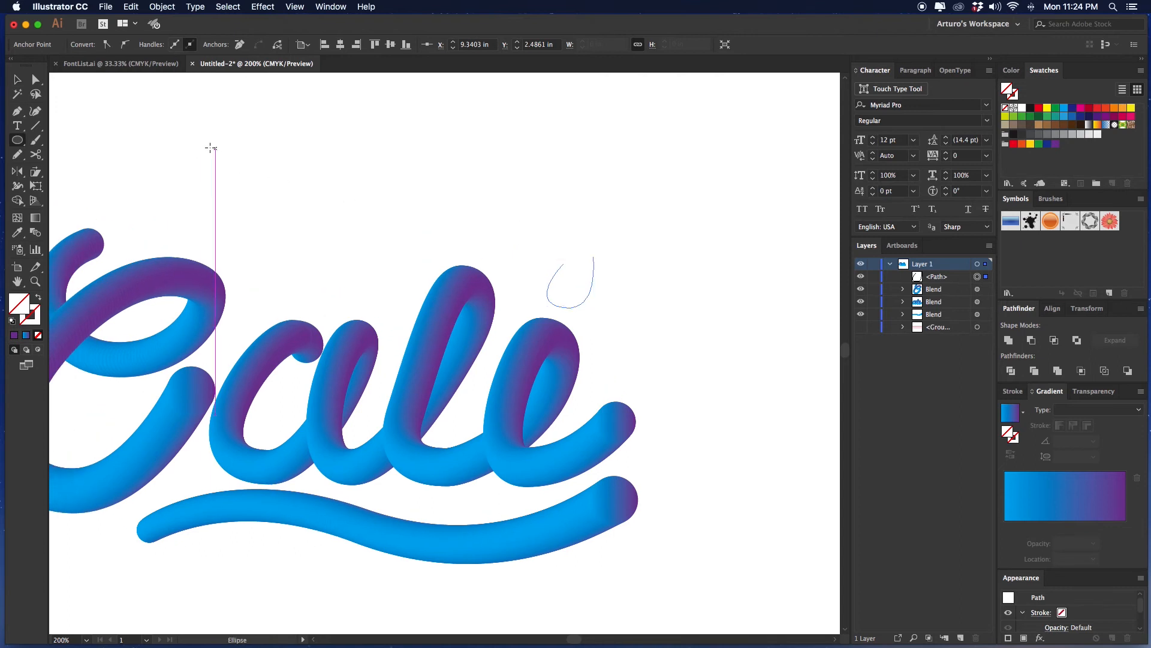
pyautogui.moveTo(209, 146); pyautogui.dragTo(239, 176)
pyautogui.press('v')
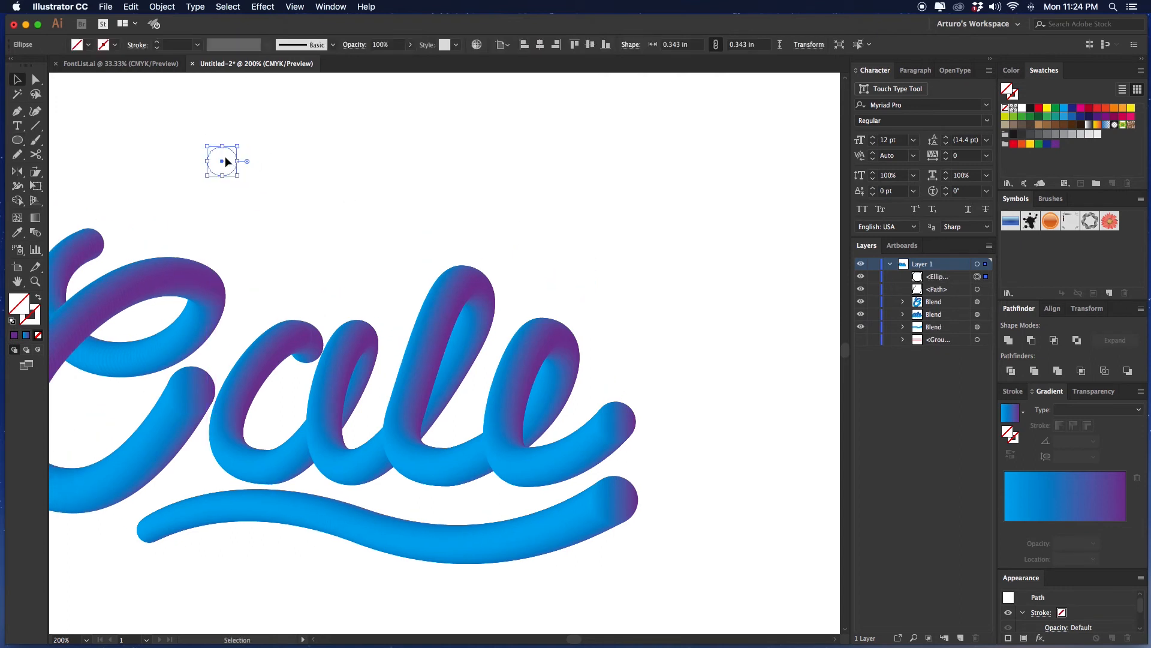
pyautogui.click(24, 336)
pyautogui.click(286, 154)
# Place a copy of the gradient circle to its right and blend the two circles together
pyautogui.moveTo(228, 156); pyautogui.dragTo(441, 157)
pyautogui.moveTo(482, 122); pyautogui.dragTo(222, 180)
pyautogui.press('super+alt+b')
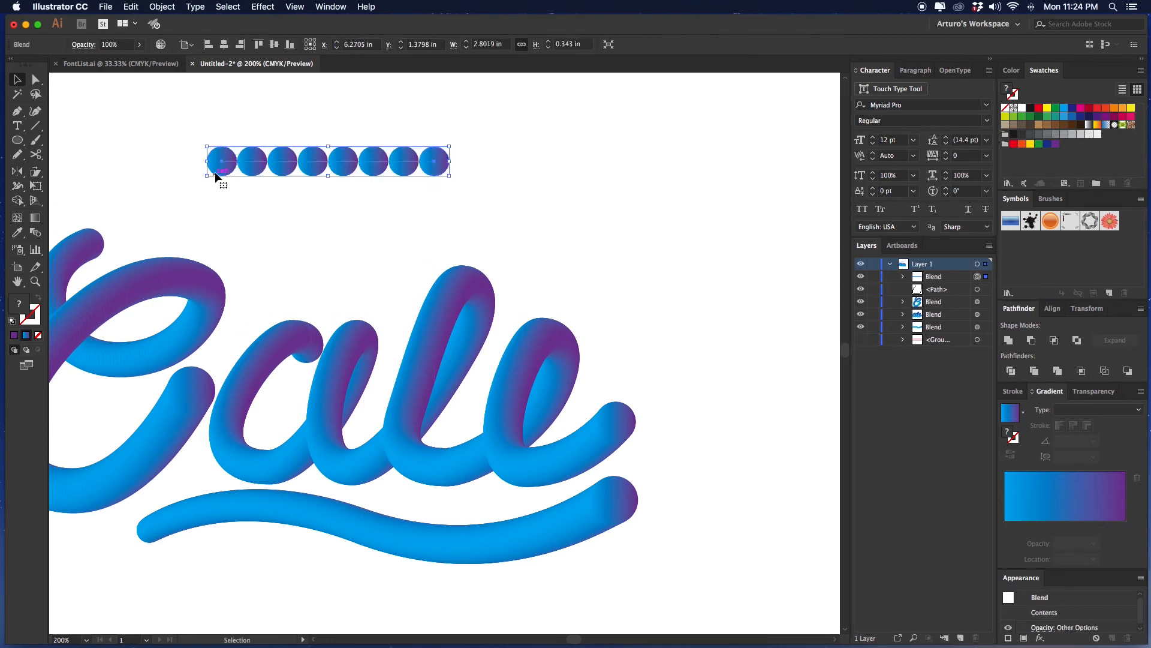
# Set the new circle blend's spacing to Specified Steps with a value of 240
pyautogui.hscroll(-3, 226, 148)
pyautogui.doubleClick(36, 232)
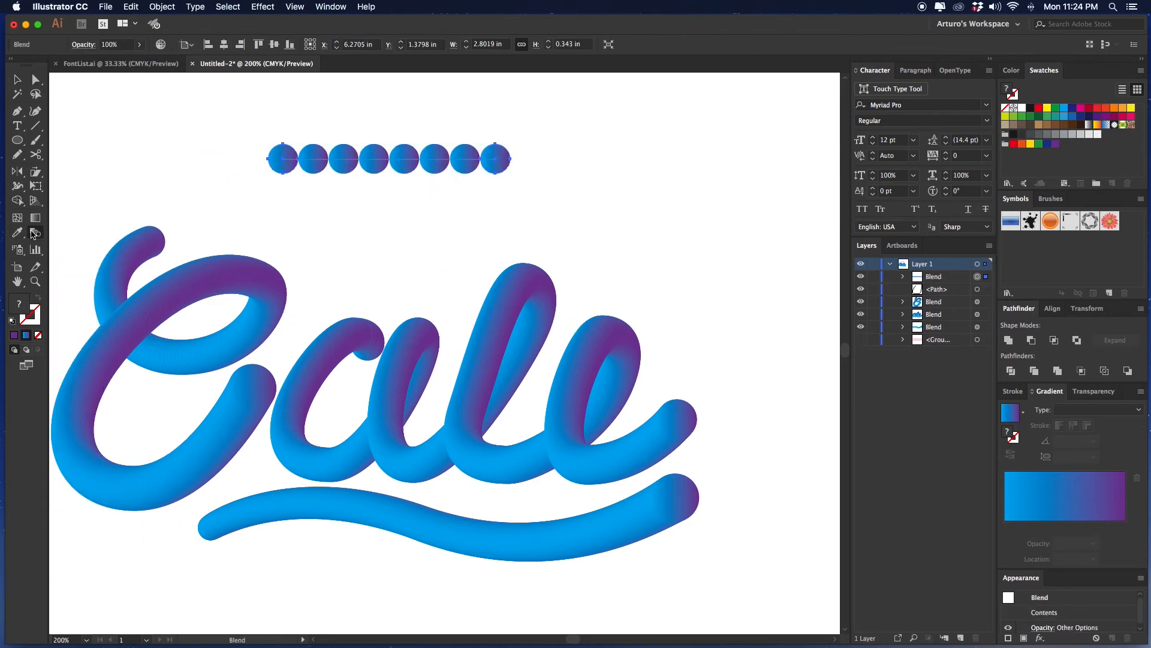
pyautogui.click(852, 221)
pyautogui.click(866, 235)
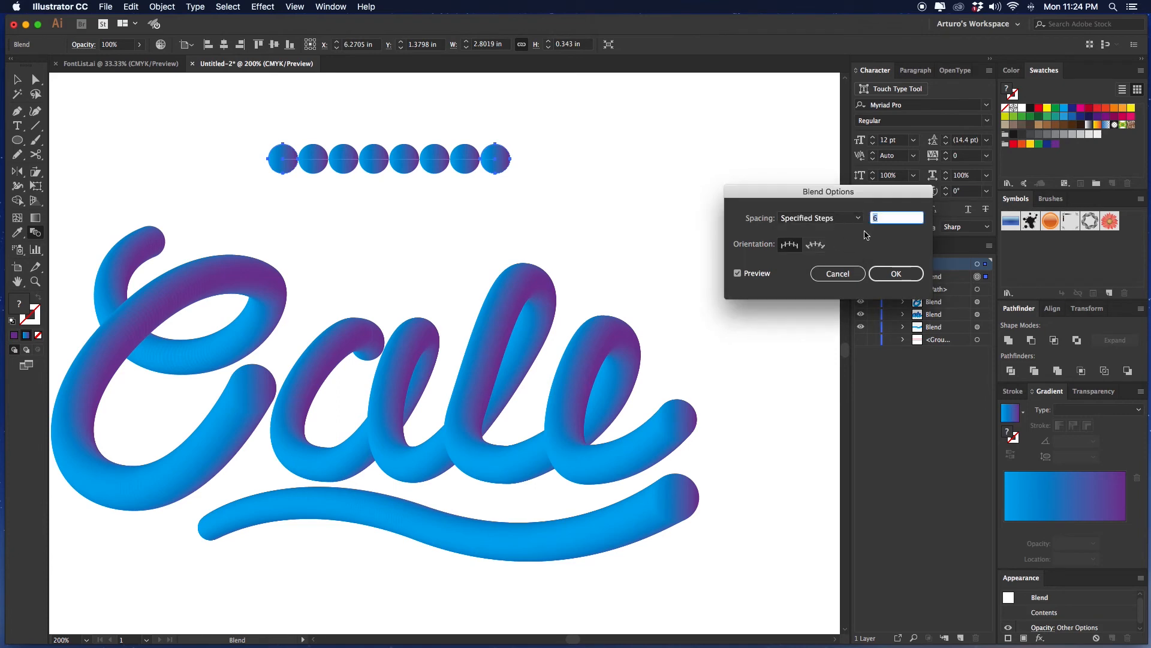
pyautogui.write('60')
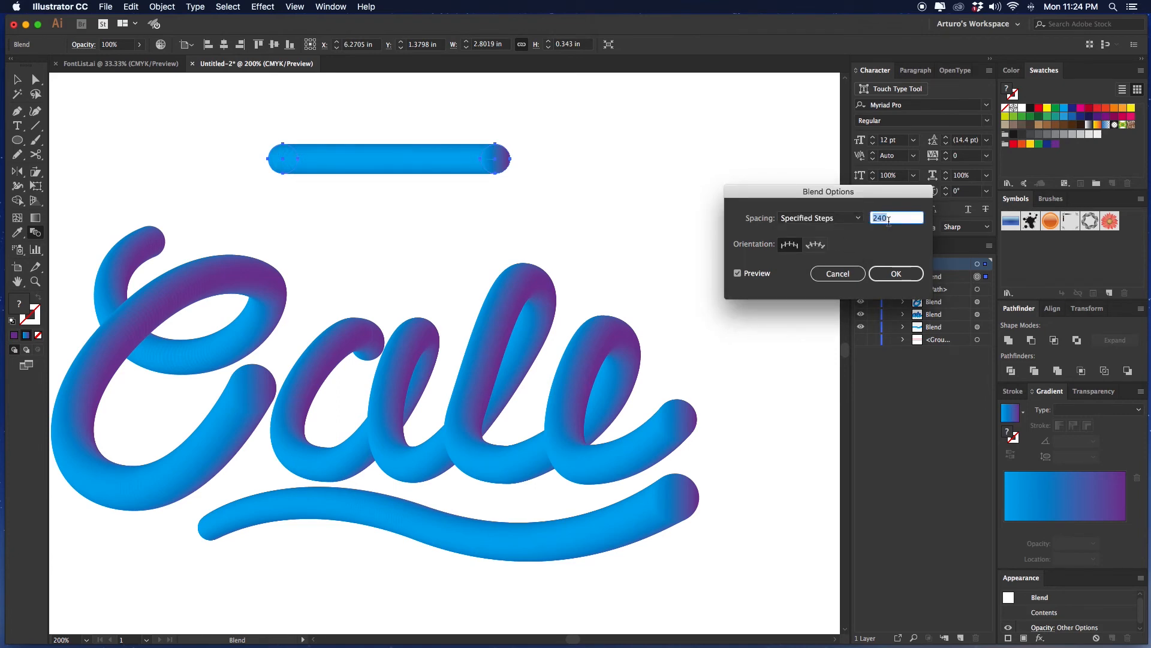
pyautogui.click(896, 273)
# Replace the spine of the straight tube blend with the small curved path above the last letter
pyautogui.press('v')
pyautogui.moveTo(702, 245); pyautogui.dragTo(608, 300)
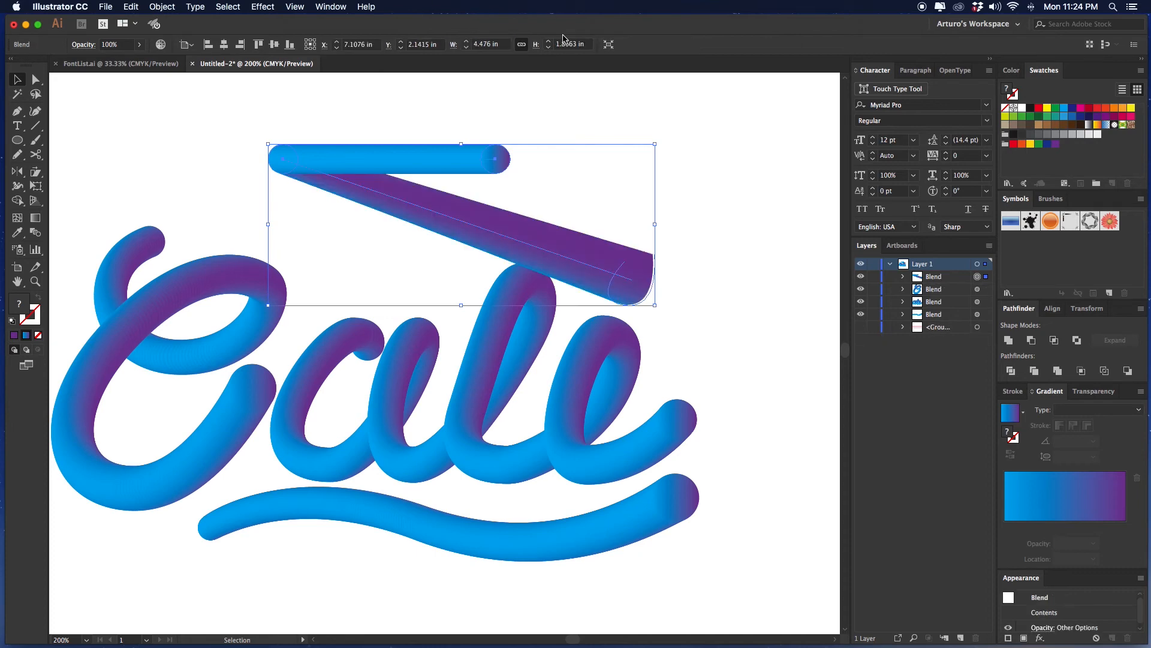
pyautogui.press('super+z')
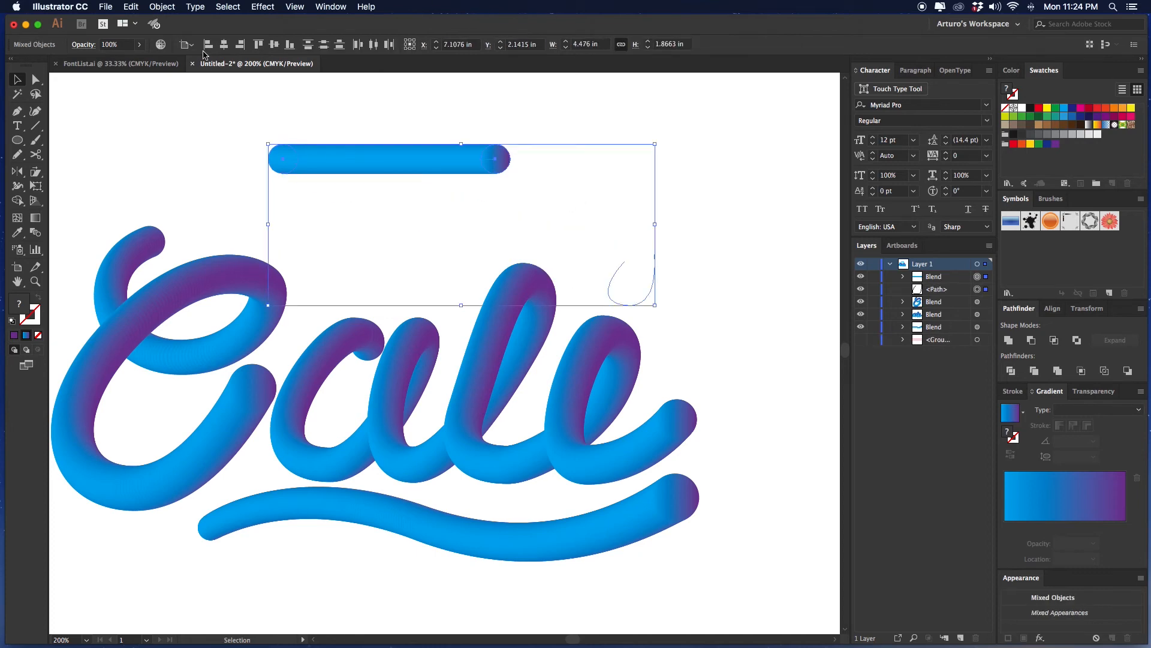
pyautogui.click(162, 7)
pyautogui.moveTo(180, 297)
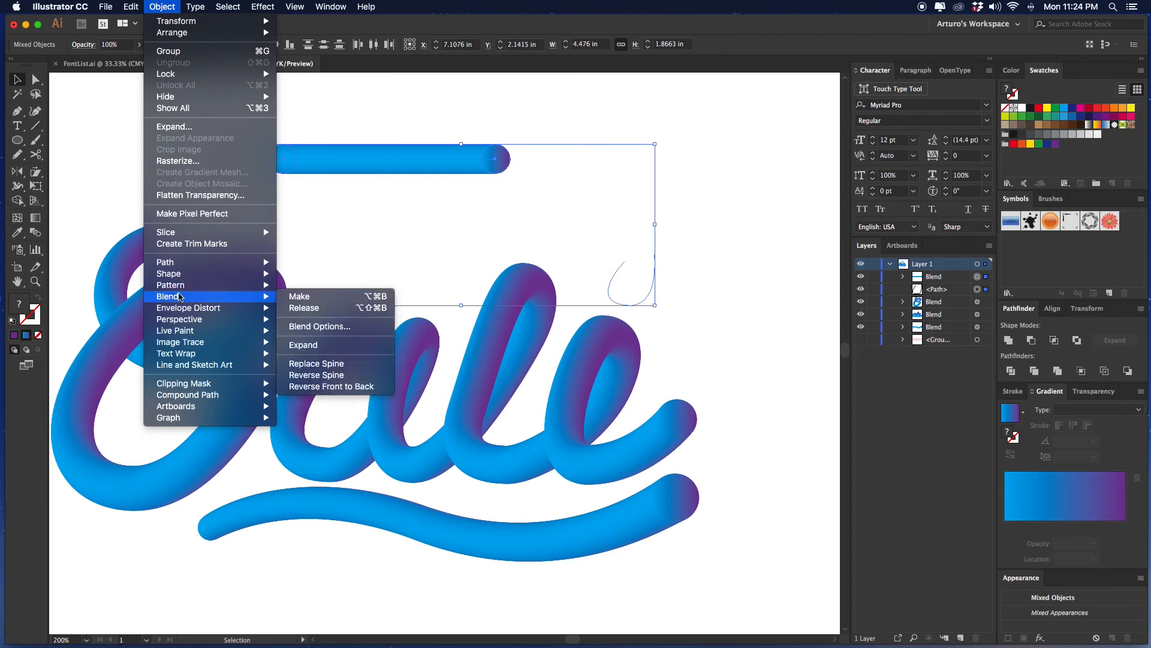
pyautogui.click(318, 363)
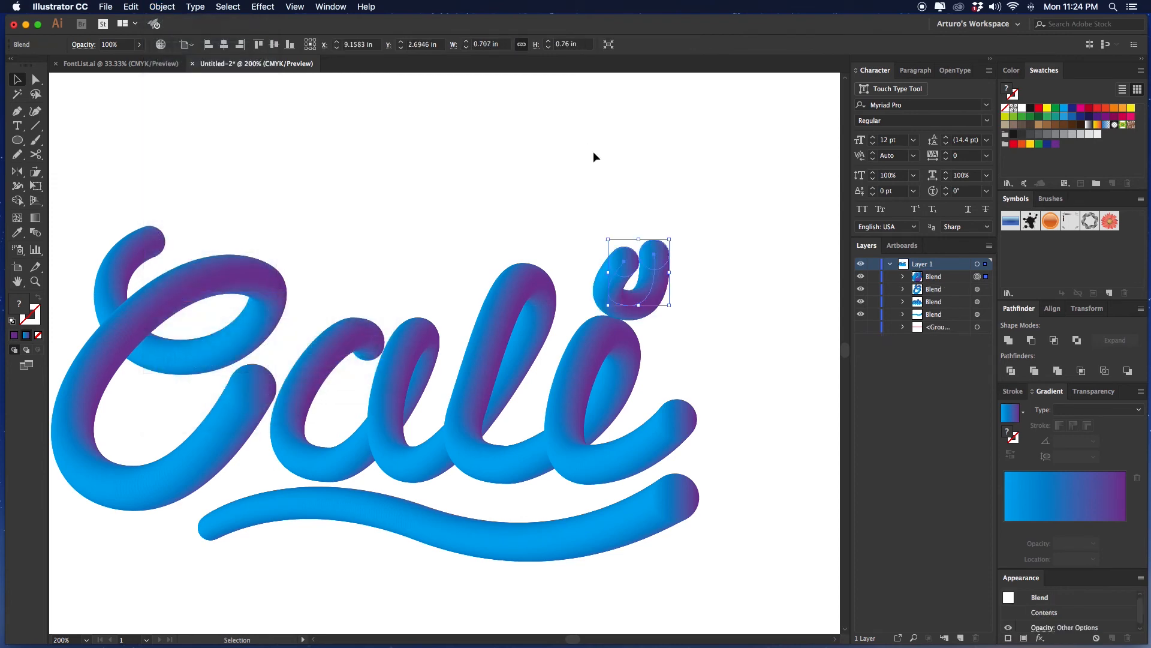
# Reshape the bottom curve of the dot's spine by shortening the handles of its lowest anchor point
pyautogui.click(680, 206)
pyautogui.press('a')
pyautogui.press('super+equal')
pyautogui.press('super+equal')
pyautogui.moveTo(681, 207); pyautogui.dragTo(343, 223)
pyautogui.click(474, 187)
pyautogui.moveTo(473, 191); pyautogui.dragTo(471, 182)
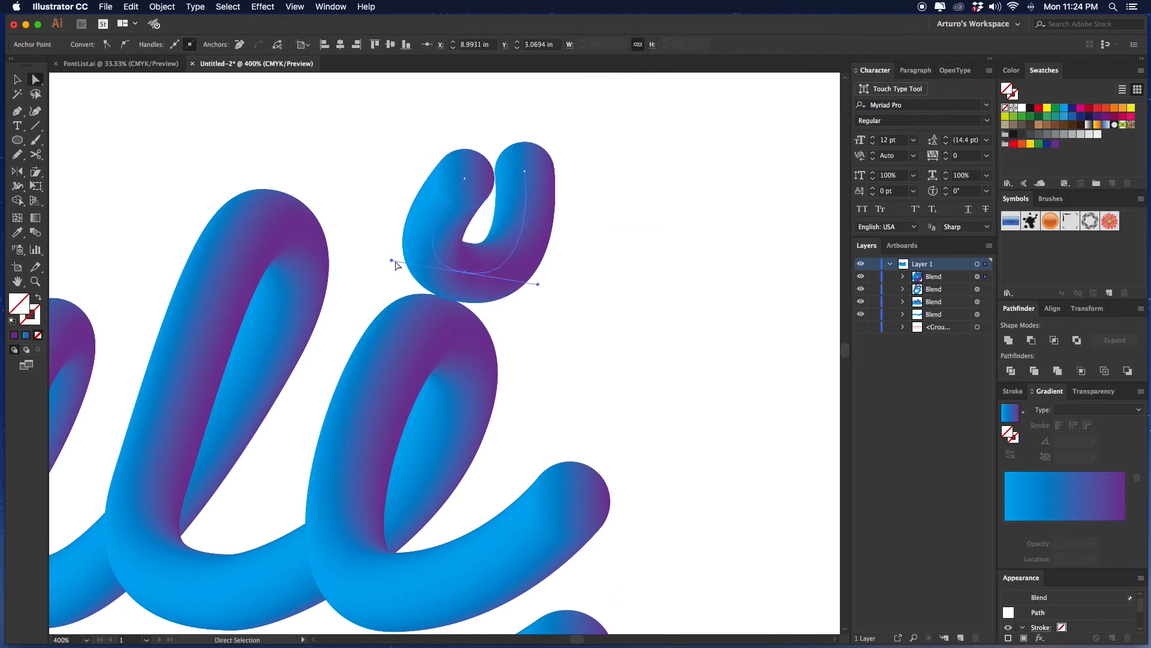
pyautogui.moveTo(391, 261); pyautogui.dragTo(406, 263)
pyautogui.moveTo(537, 284); pyautogui.dragTo(528, 283)
# Bring the ends of the dot's spine together to close it into a rounded teardrop, and deselect it
pyautogui.click(466, 179)
pyautogui.moveTo(465, 179); pyautogui.dragTo(506, 167)
pyautogui.moveTo(406, 262); pyautogui.dragTo(403, 254)
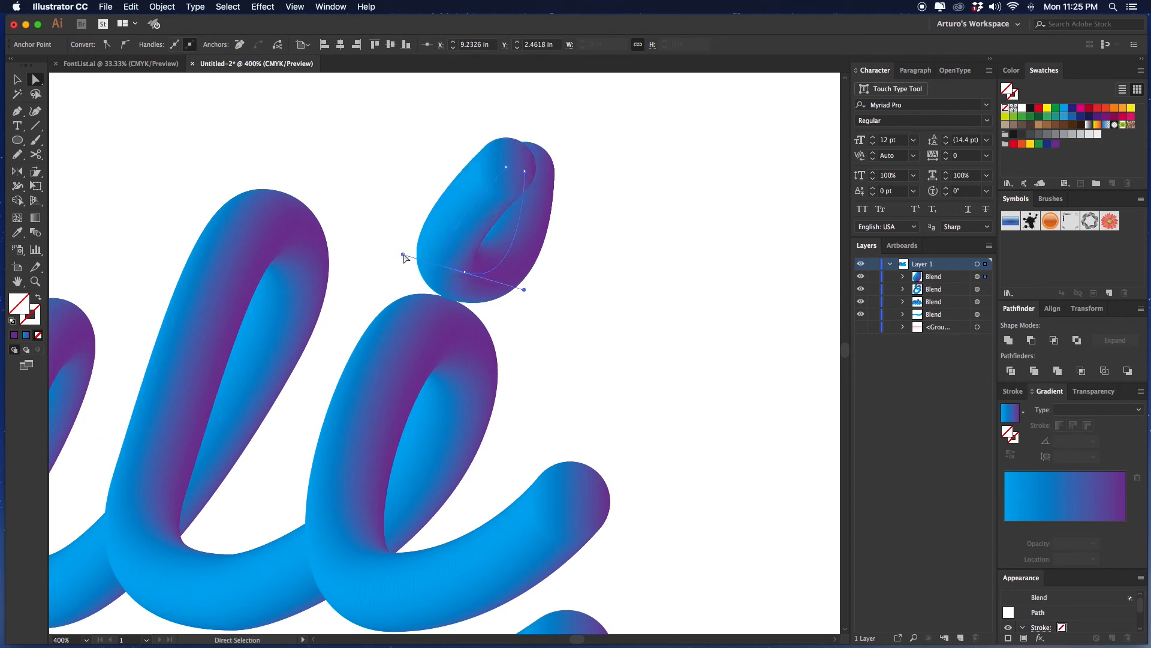
pyautogui.moveTo(515, 170); pyautogui.dragTo(494, 195)
pyautogui.click(588, 200)
pyautogui.press('v')
pyautogui.click(580, 195)
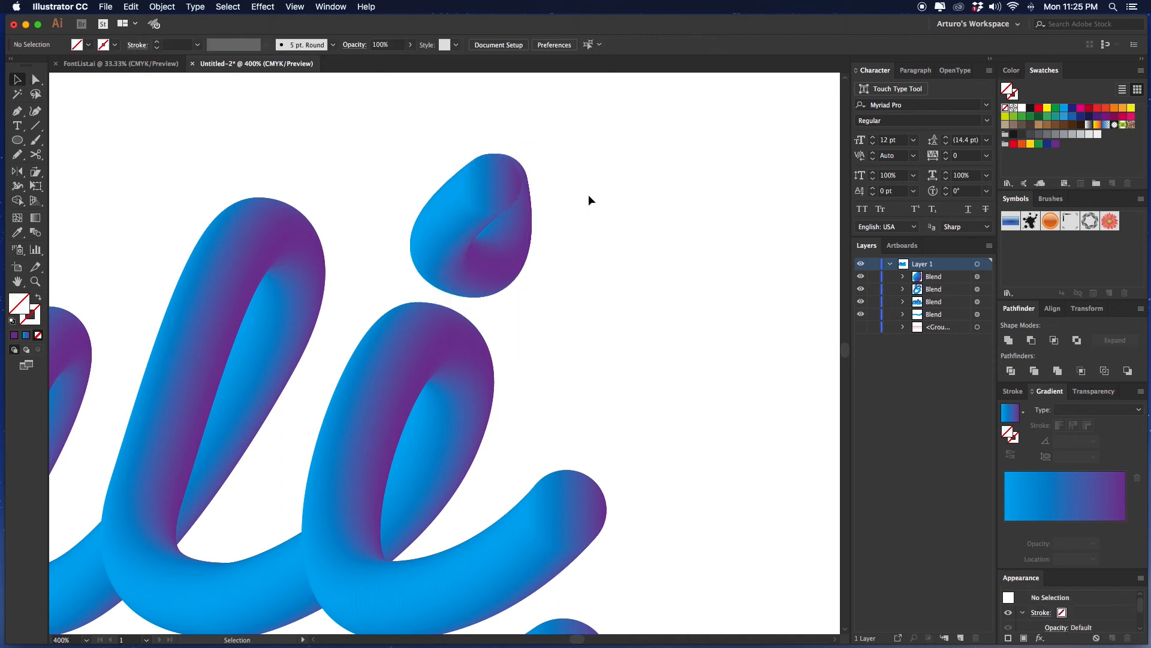
# Group all the visible lettering, the dot and the underline, and center the group horizontally and vertically on the artboard
pyautogui.press('super+minus')
pyautogui.press('super+minus')
pyautogui.press('super+minus')
pyautogui.press('super+minus')
pyautogui.press('super+minus')
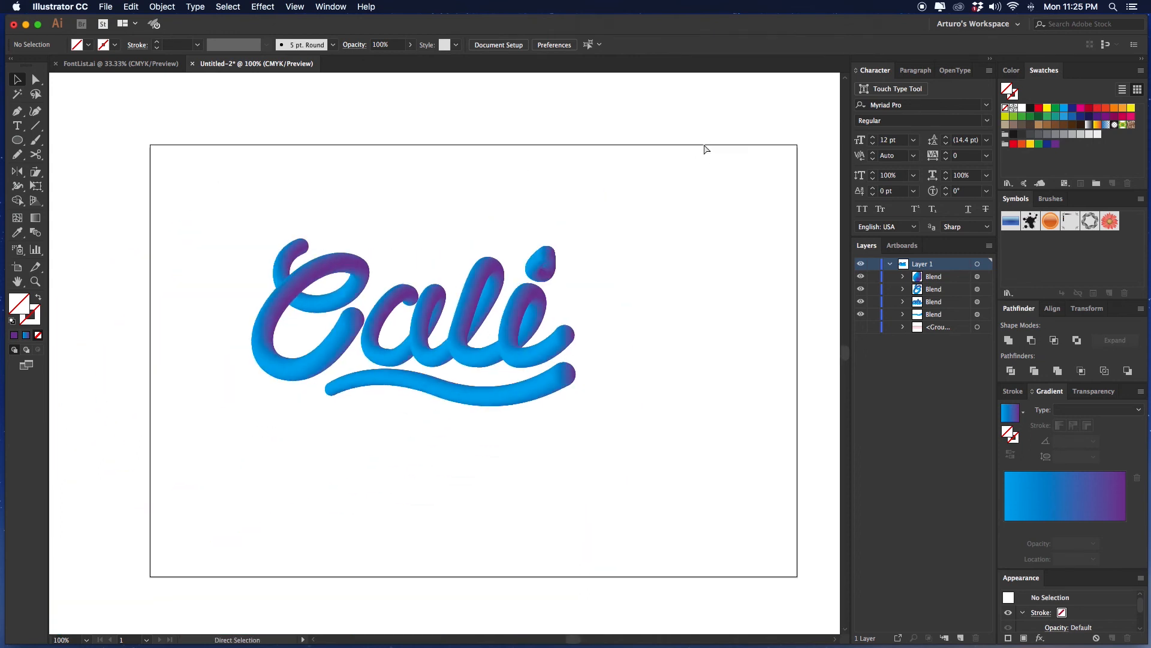
pyautogui.moveTo(602, 231); pyautogui.dragTo(384, 384)
pyautogui.scroll(-2, 545, 321)
pyautogui.press('super+g')
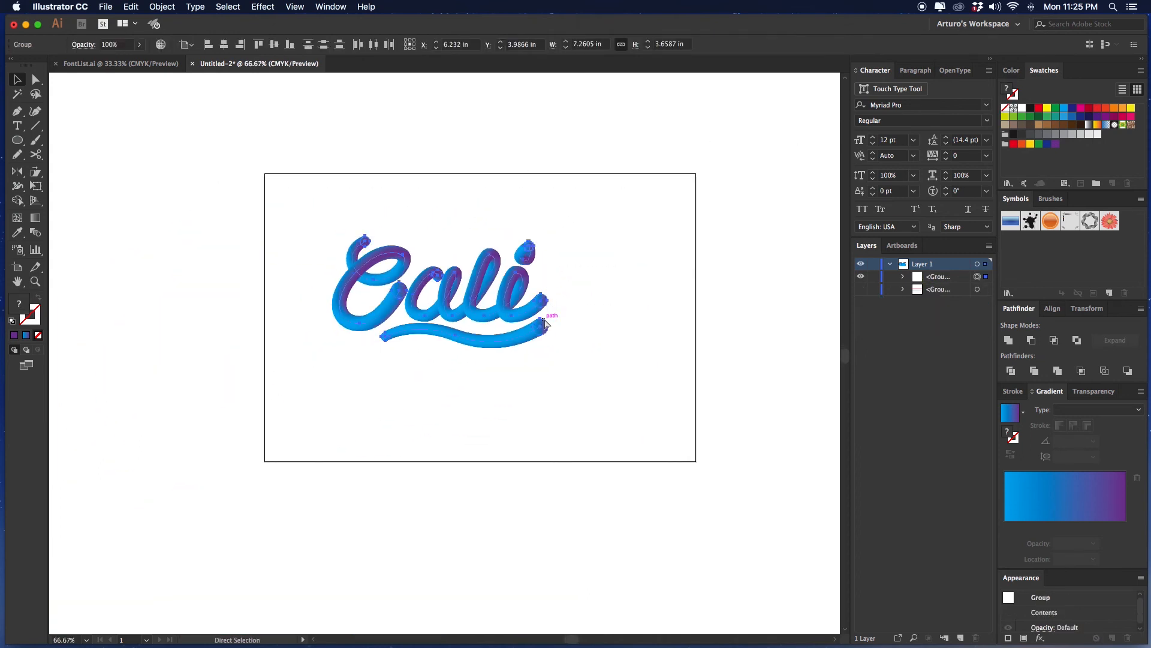
pyautogui.click(224, 45)
pyautogui.click(275, 45)
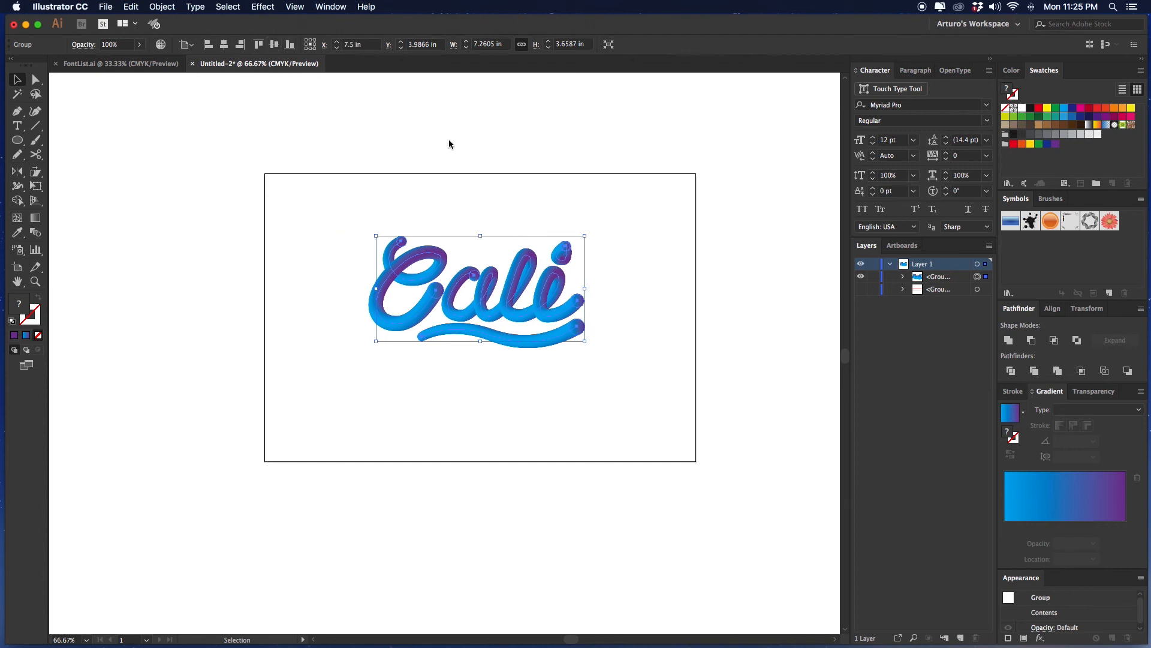
# Draw a 15 by 10 in rectangle covering the whole artboard and fill it with the Registration black swatch
pyautogui.click(484, 150)
pyautogui.press('super+1')
pyautogui.hscroll(4, 424, 142)
pyautogui.press('m')
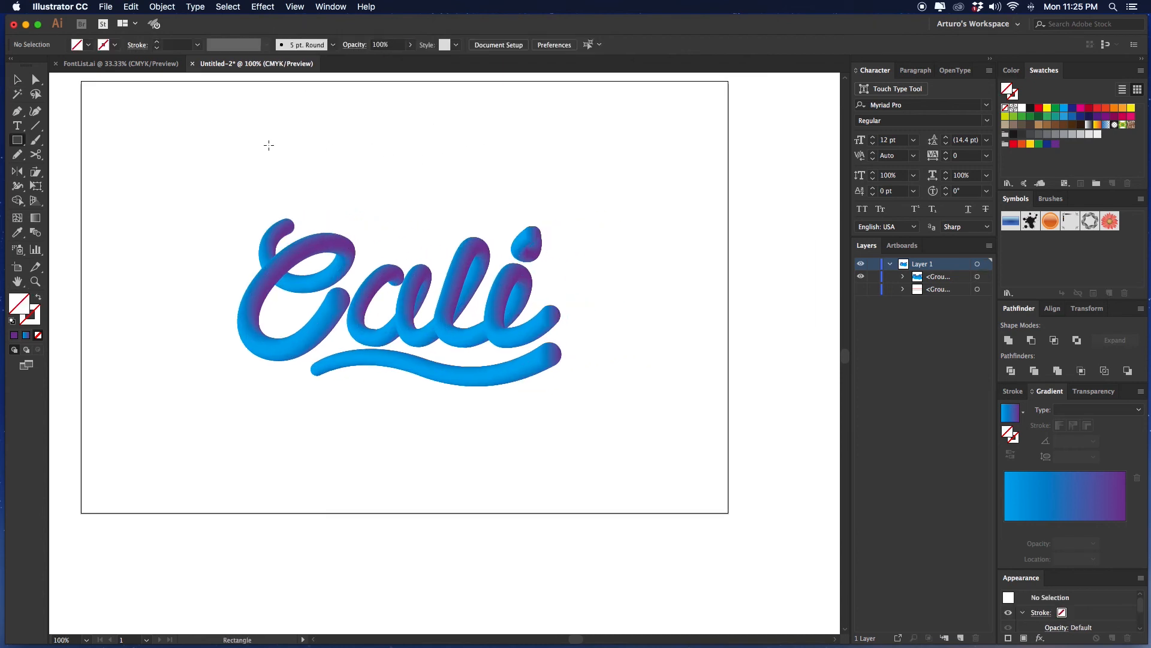
pyautogui.moveTo(82, 82); pyautogui.dragTo(729, 514)
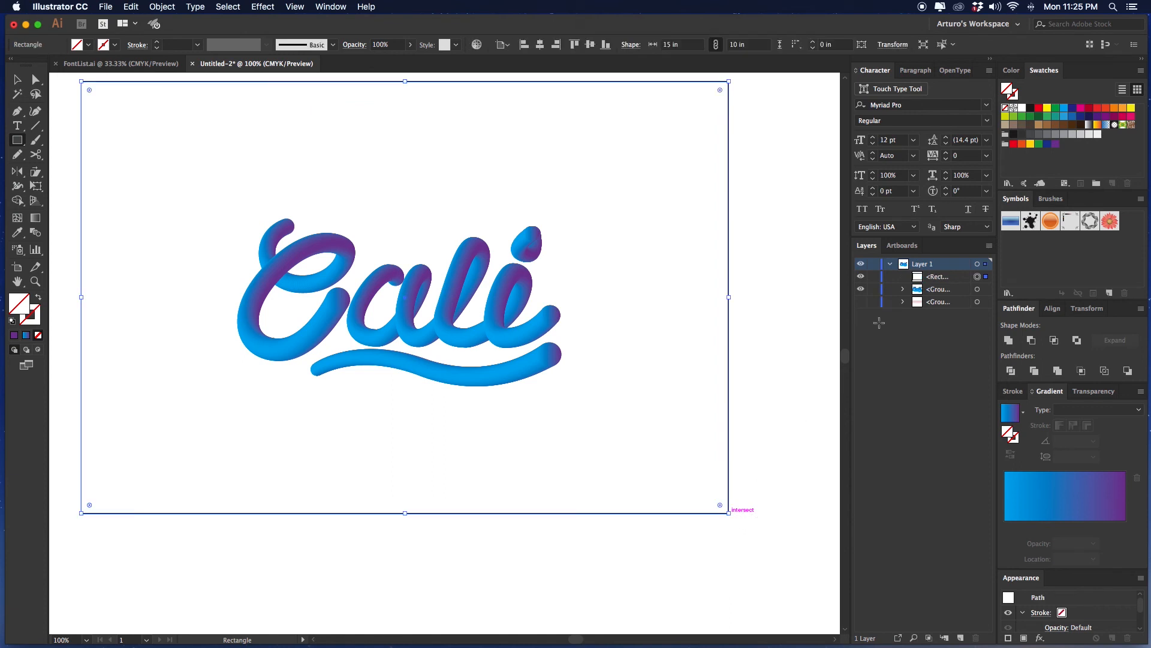
pyautogui.click(1013, 108)
pyautogui.press('v')
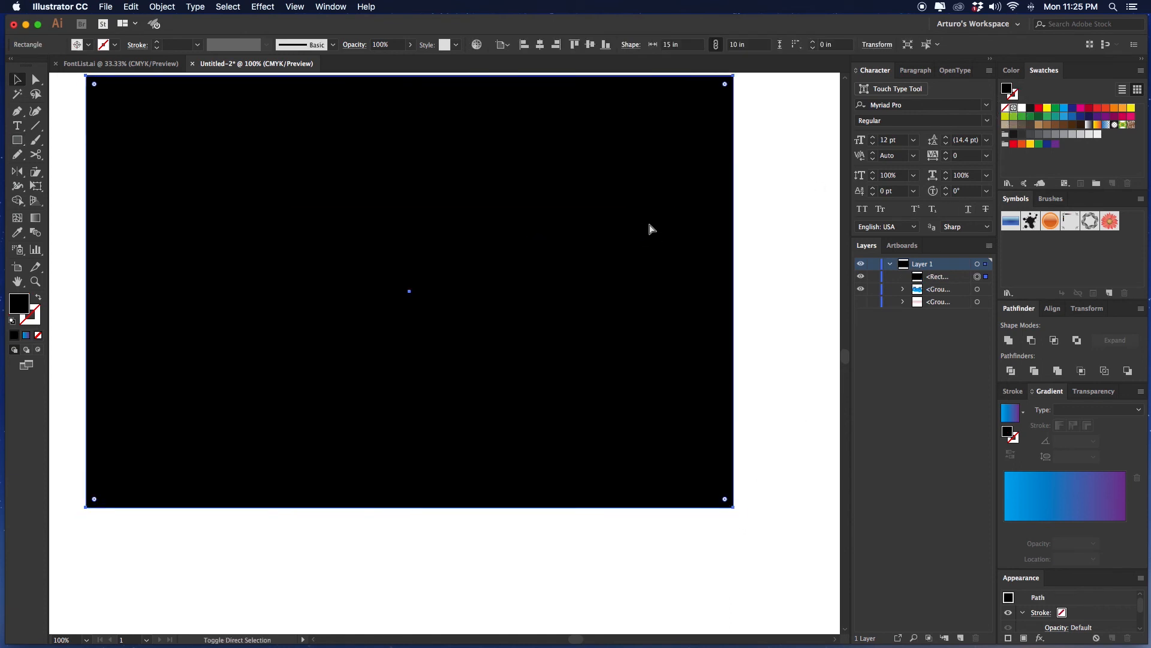
# Send the black rectangle to the back, behind the "Cali" lettering
pyautogui.press('super+shift+bracketleft')
pyautogui.moveTo(645, 230); pyautogui.dragTo(650, 224)
pyautogui.moveTo(739, 234)
pyautogui.mouseDown()
pyautogui.moveTo(738, 221)
pyautogui.moveTo(749, 248)
pyautogui.mouseUp()
# Try two dark grey fills and the K=100 black on the background rectangle, return it to Registration black and deselect it
pyautogui.click(1021, 135)
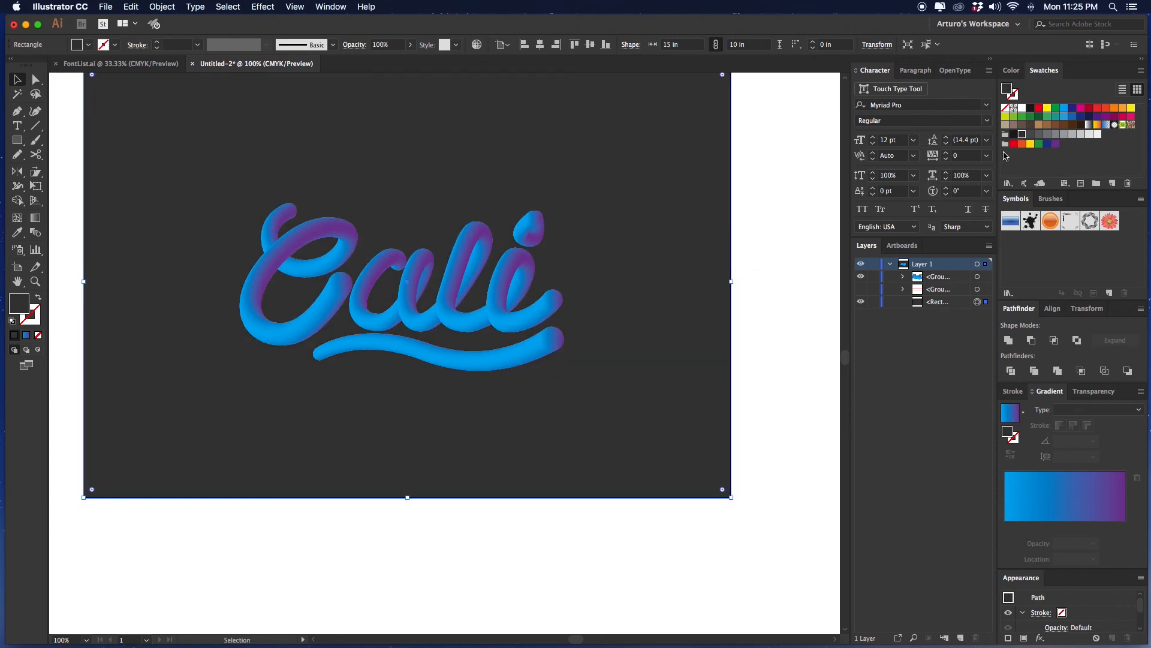
pyautogui.click(1030, 135)
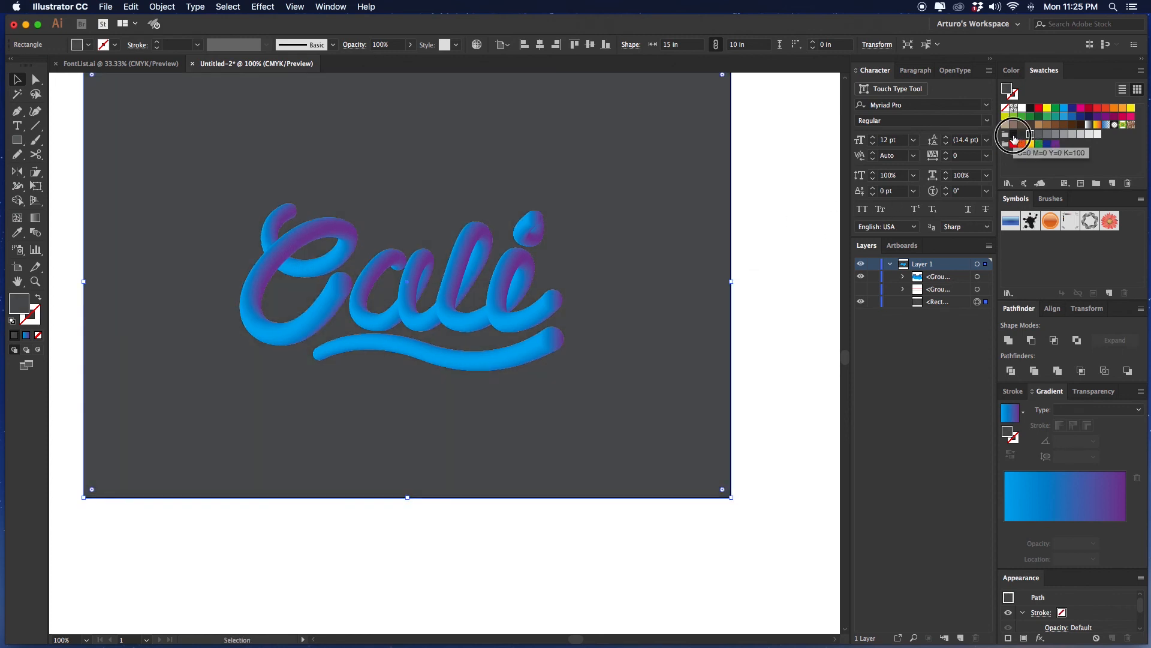
pyautogui.click(1013, 135)
pyautogui.moveTo(758, 206); pyautogui.dragTo(763, 198)
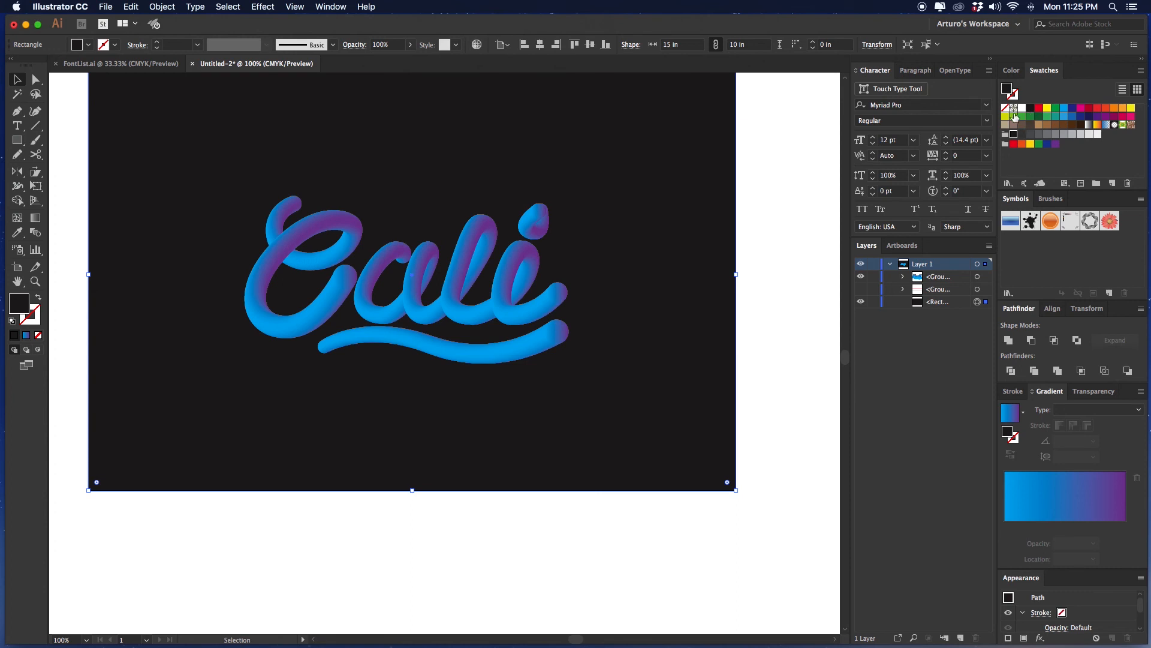
pyautogui.click(1014, 108)
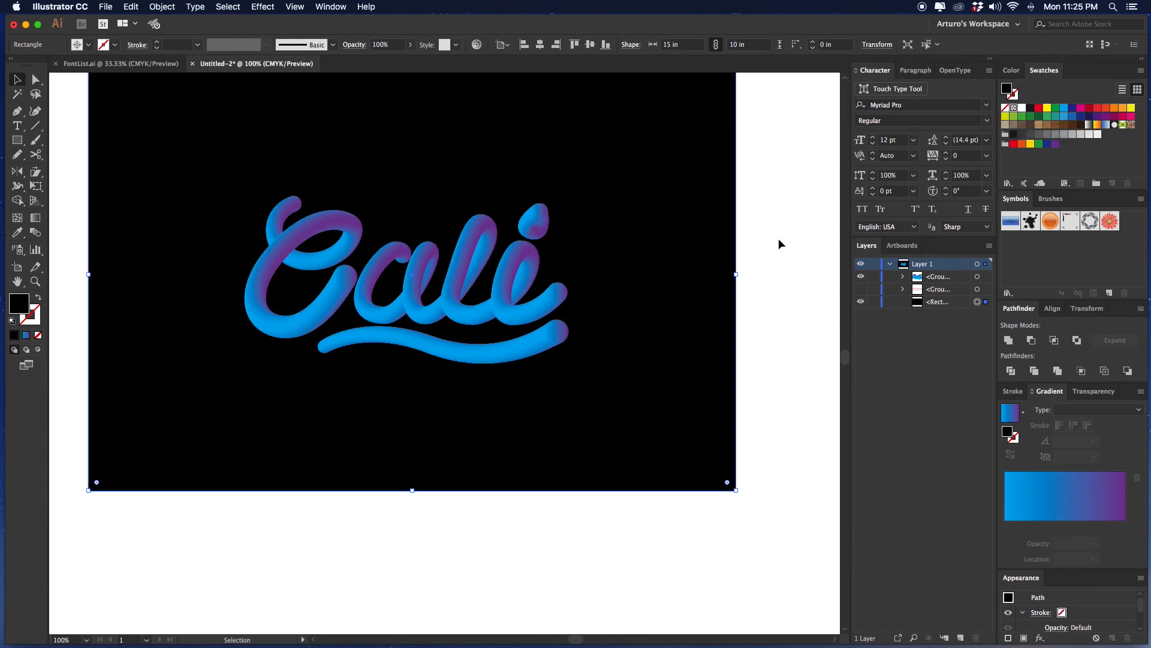
pyautogui.click(797, 277)
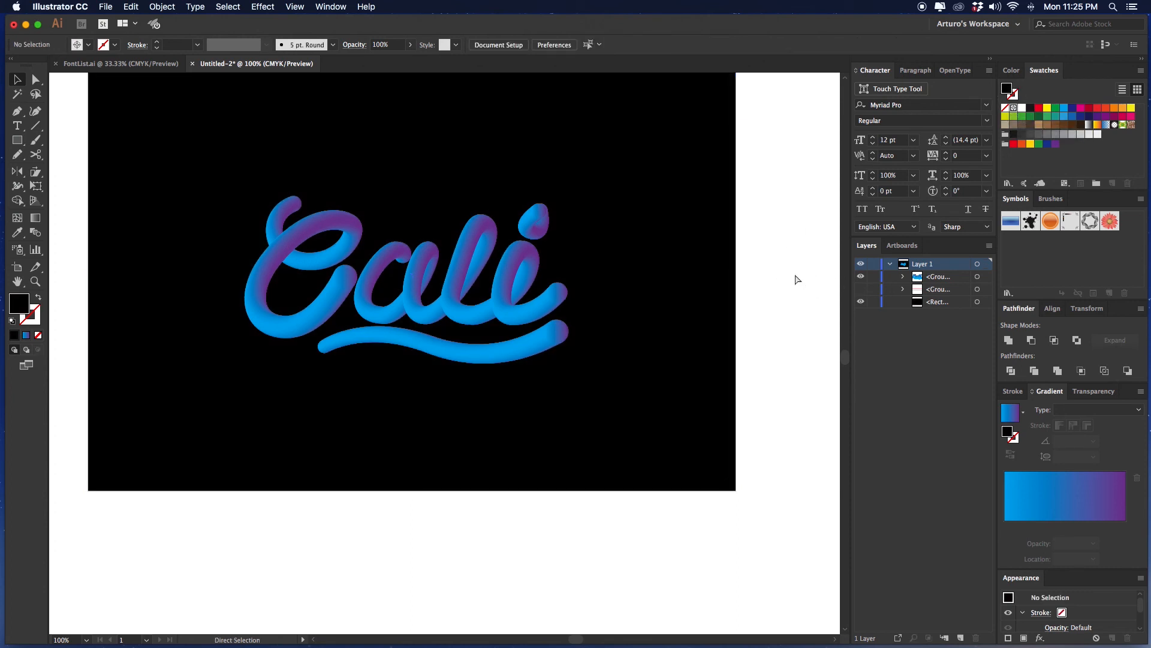
pyautogui.press('super+equal')
pyautogui.moveTo(778, 278); pyautogui.dragTo(810, 332)
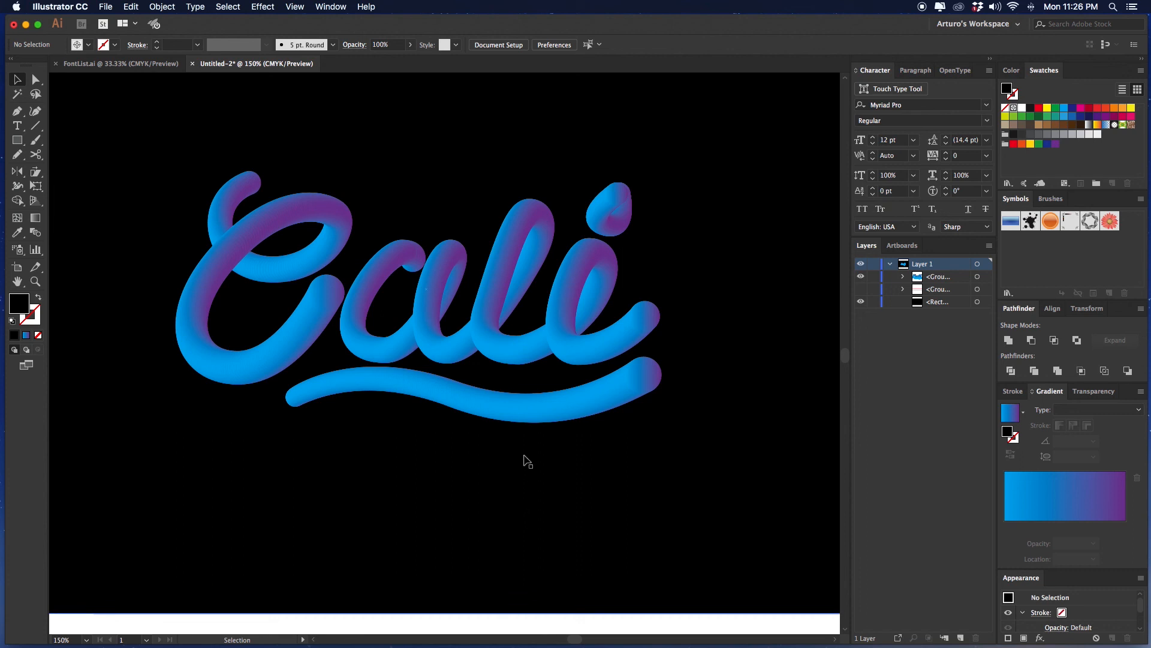
pyautogui.moveTo(556, 445); pyautogui.dragTo(587, 447)
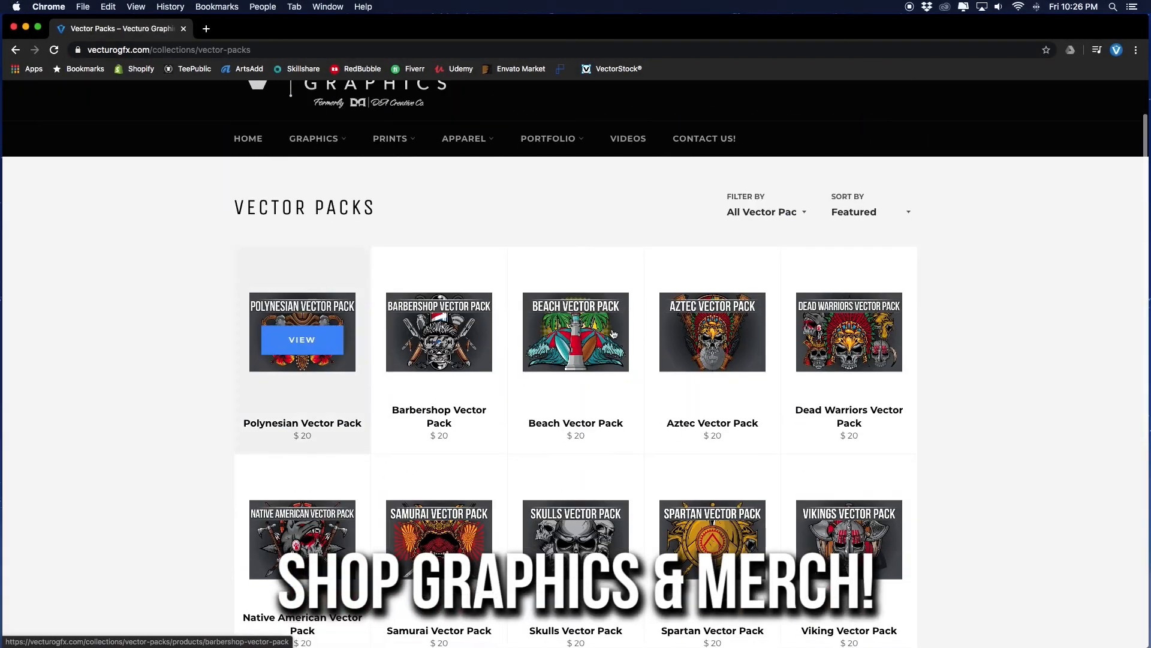
# In Chrome, view the Aztec Vector Pack, Unisex Wrinkle Tee Mockup and Polynesian Seamless Vector Pattern product pages of the Vecturo Graphics store
pyautogui.click(695, 338)
pyautogui.moveTo(317, 194)
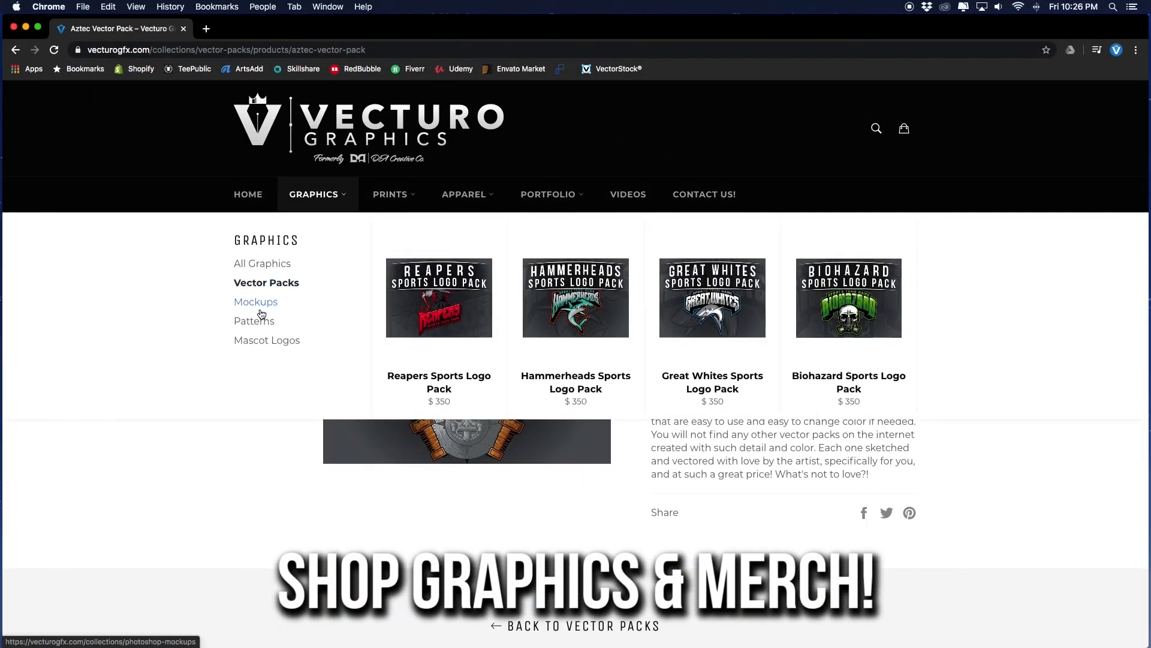
pyautogui.click(260, 308)
pyautogui.click(439, 396)
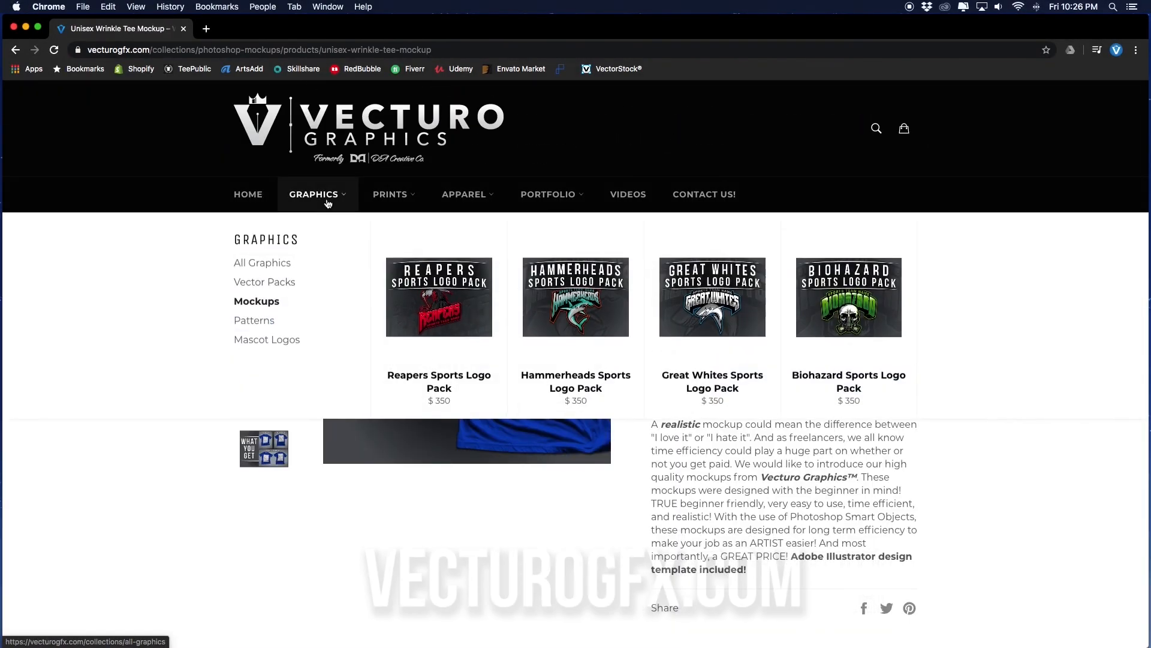
pyautogui.click(254, 320)
pyautogui.click(437, 378)
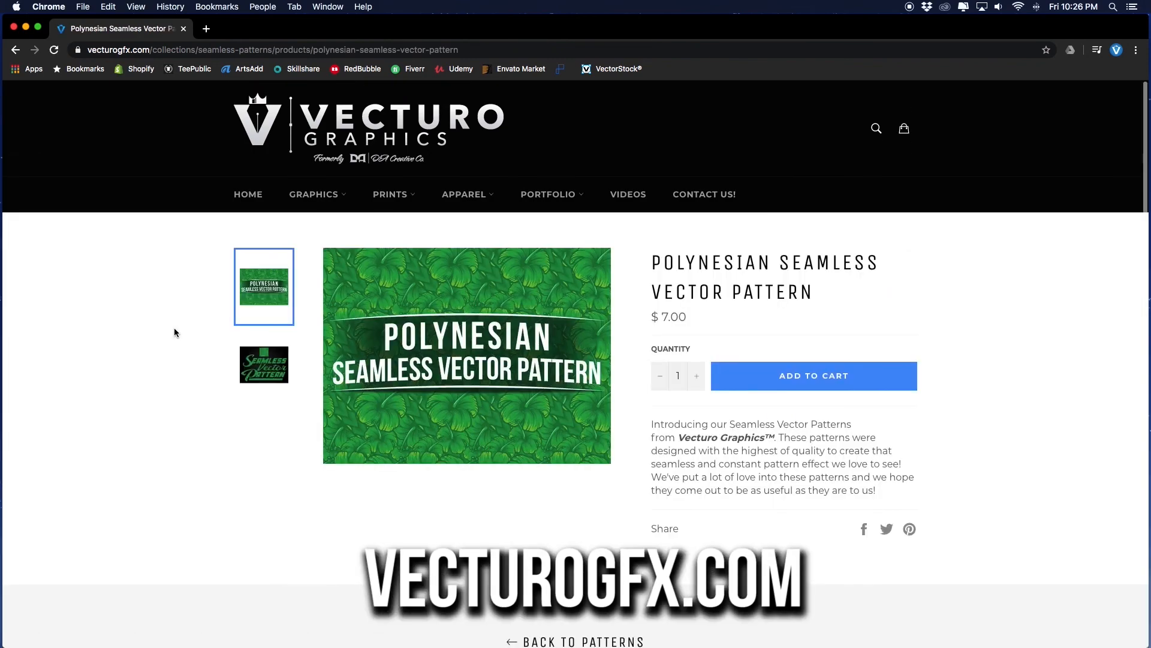
# View the "Mana Vibes" Polynesian Sherpa Hoodie Sweater among the apparel, and open an item from the Prints category
pyautogui.moveTo(461, 199)
pyautogui.click(575, 306)
pyautogui.scroll(-1, 576, 312)
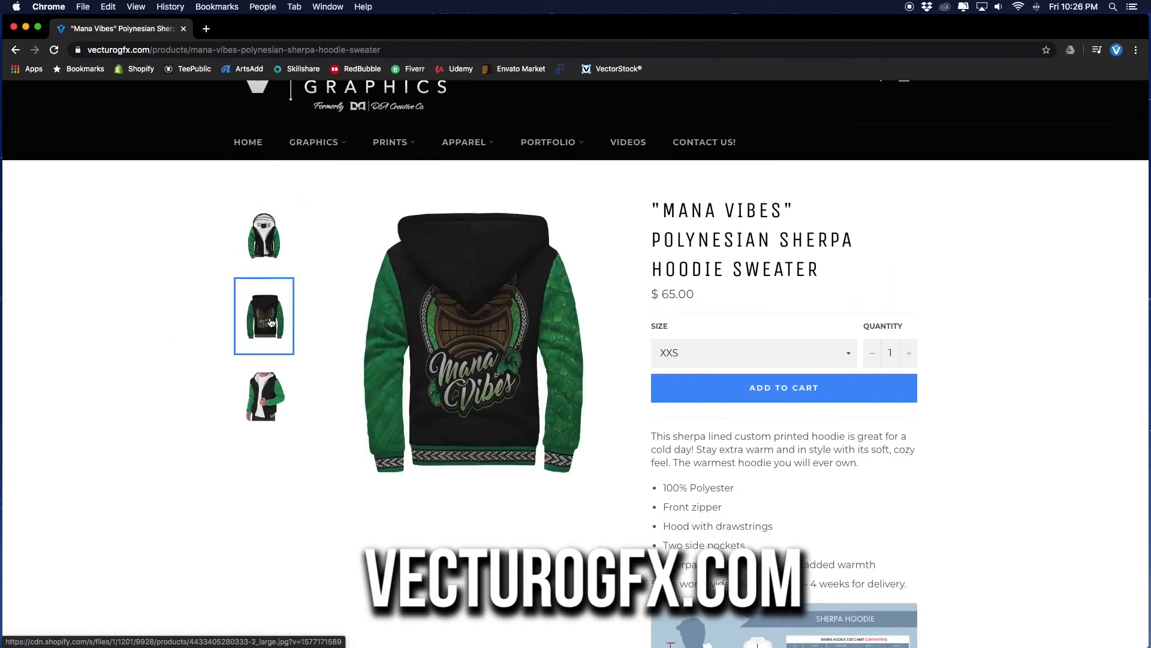
pyautogui.moveTo(391, 142)
pyautogui.click(436, 260)
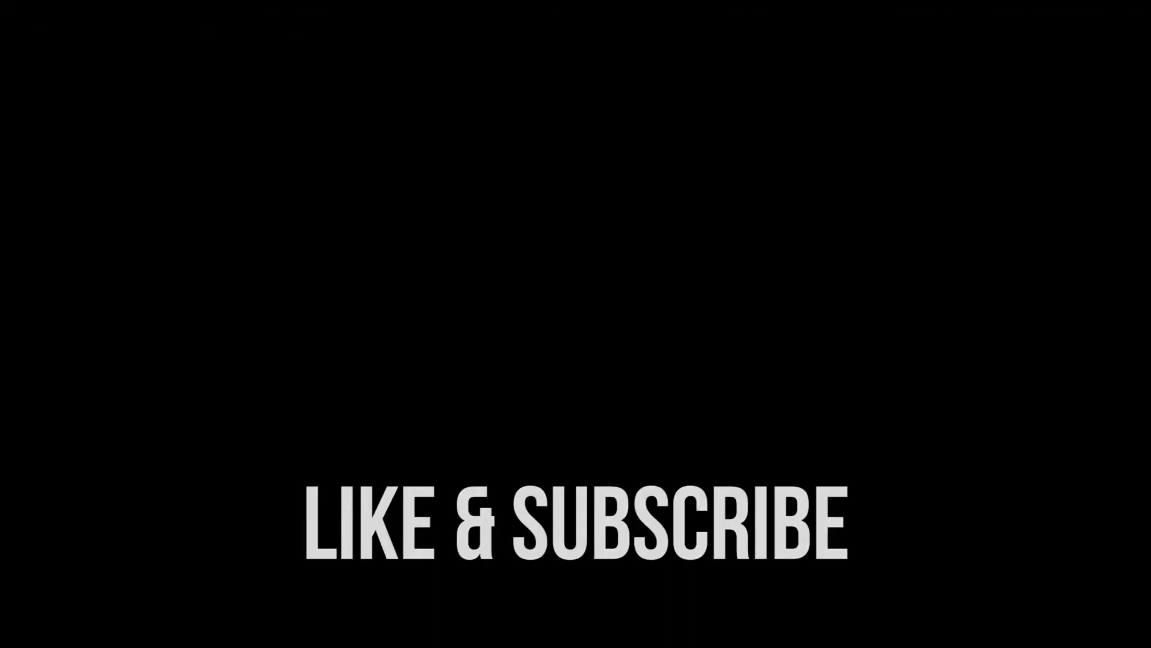